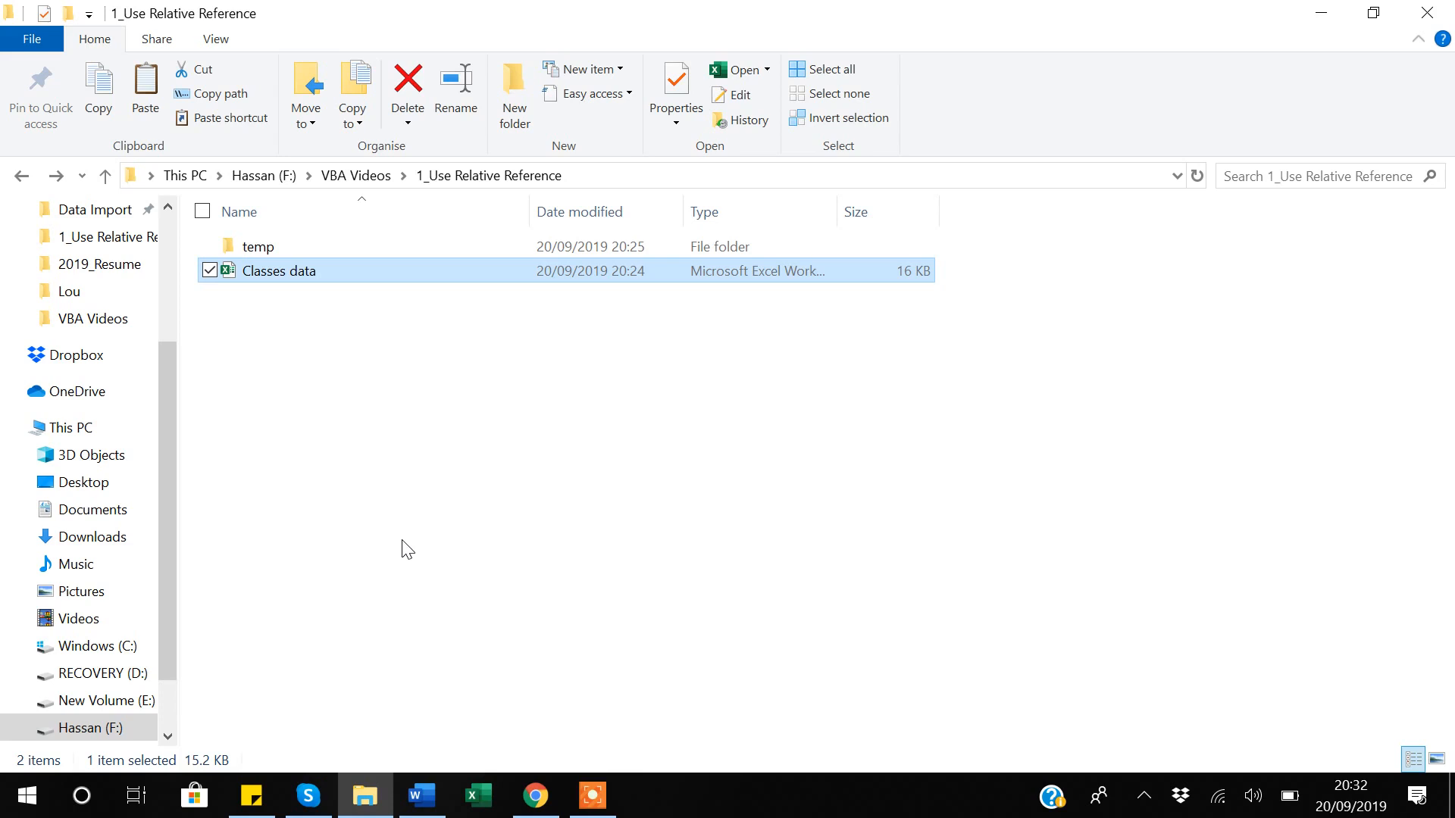
Open the Classes data workbook in Excel from the 1_Use Relative Reference folder.
{"action": "left_click", "coordinate": [300, 461]}
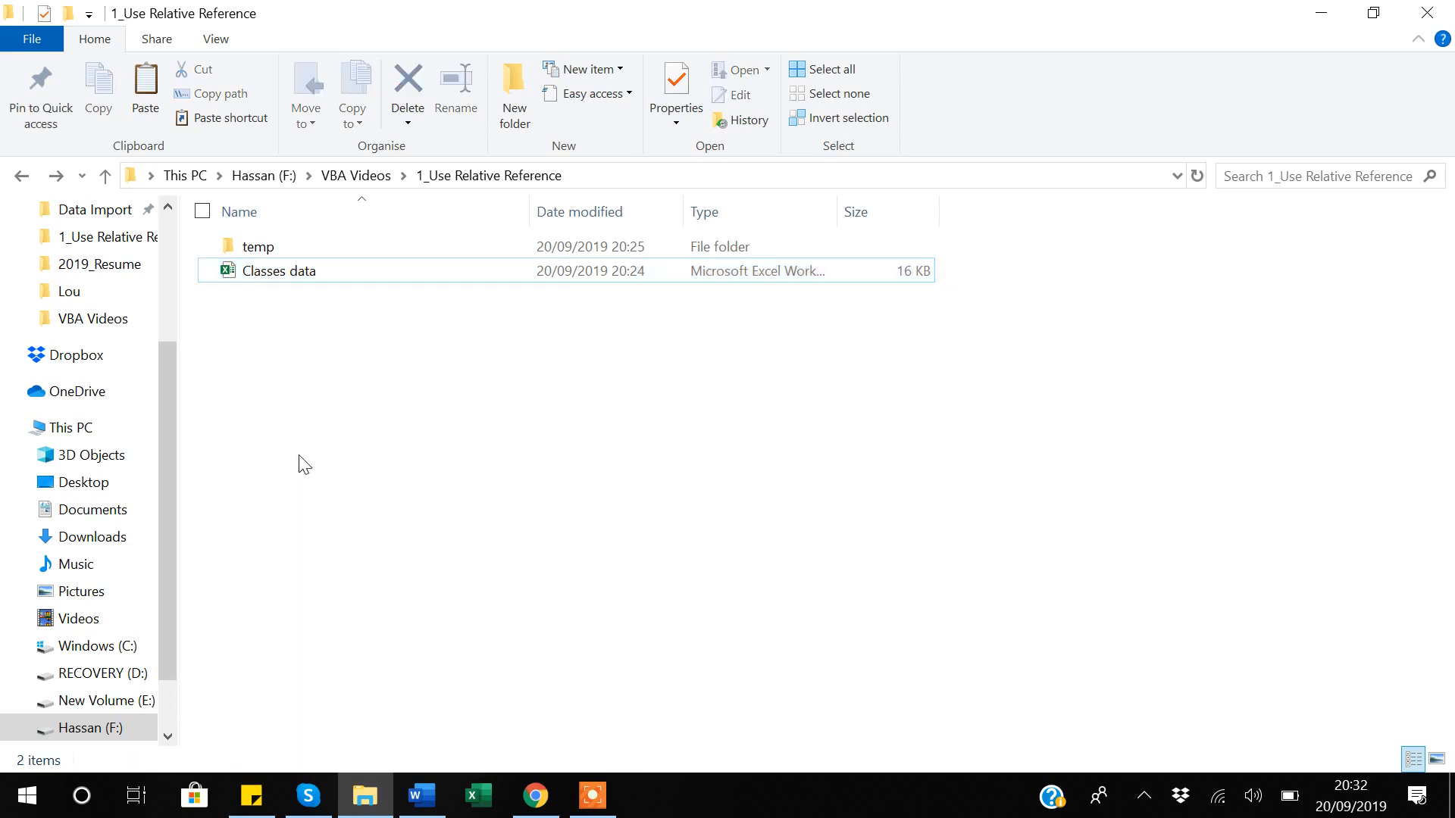
{"action": "left_click", "coordinate": [286, 279]}
{"action": "double_click", "coordinate": [286, 279]}
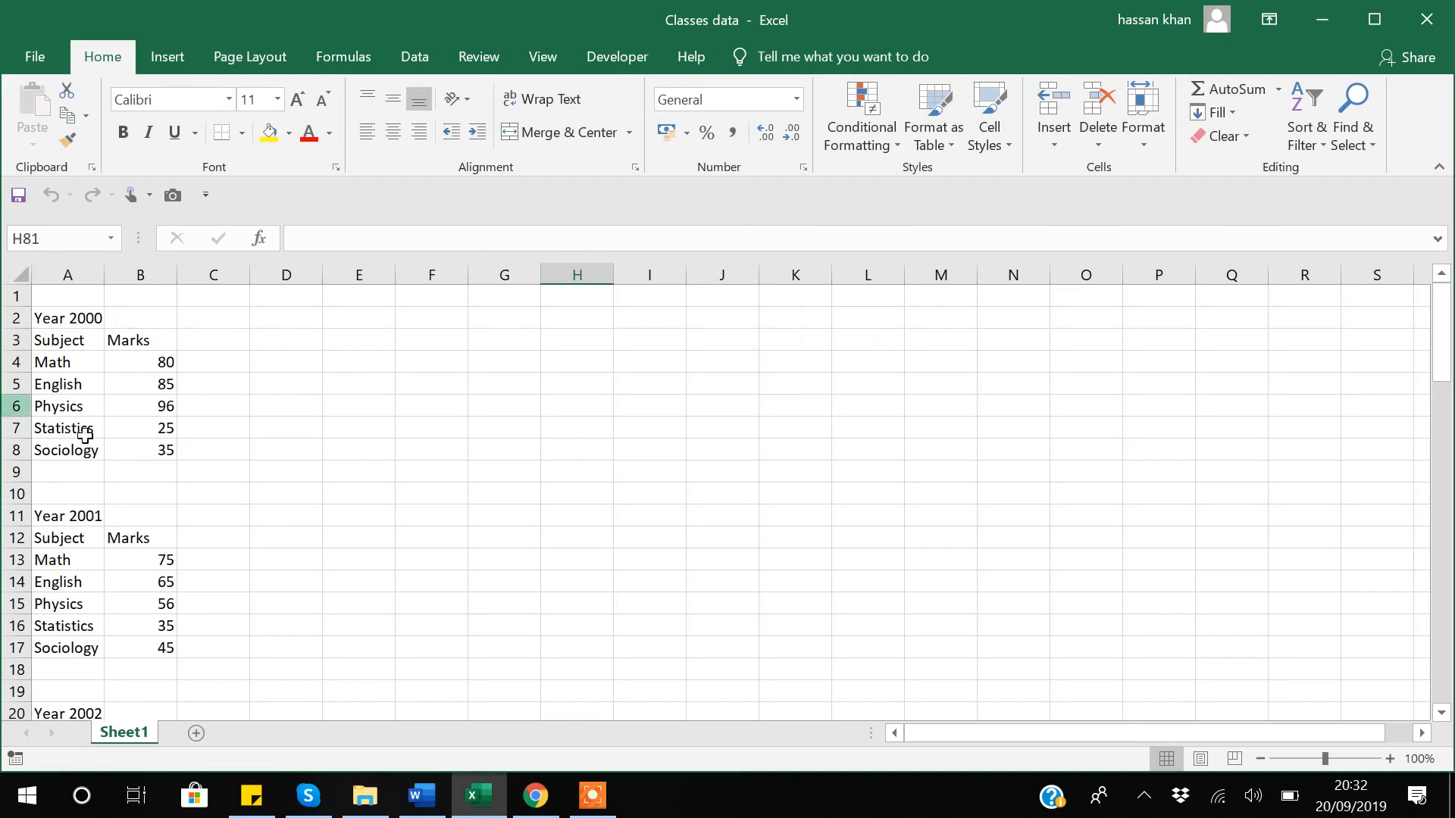
{"action": "left_click", "coordinate": [79, 316]}
{"action": "left_click", "coordinate": [66, 367]}
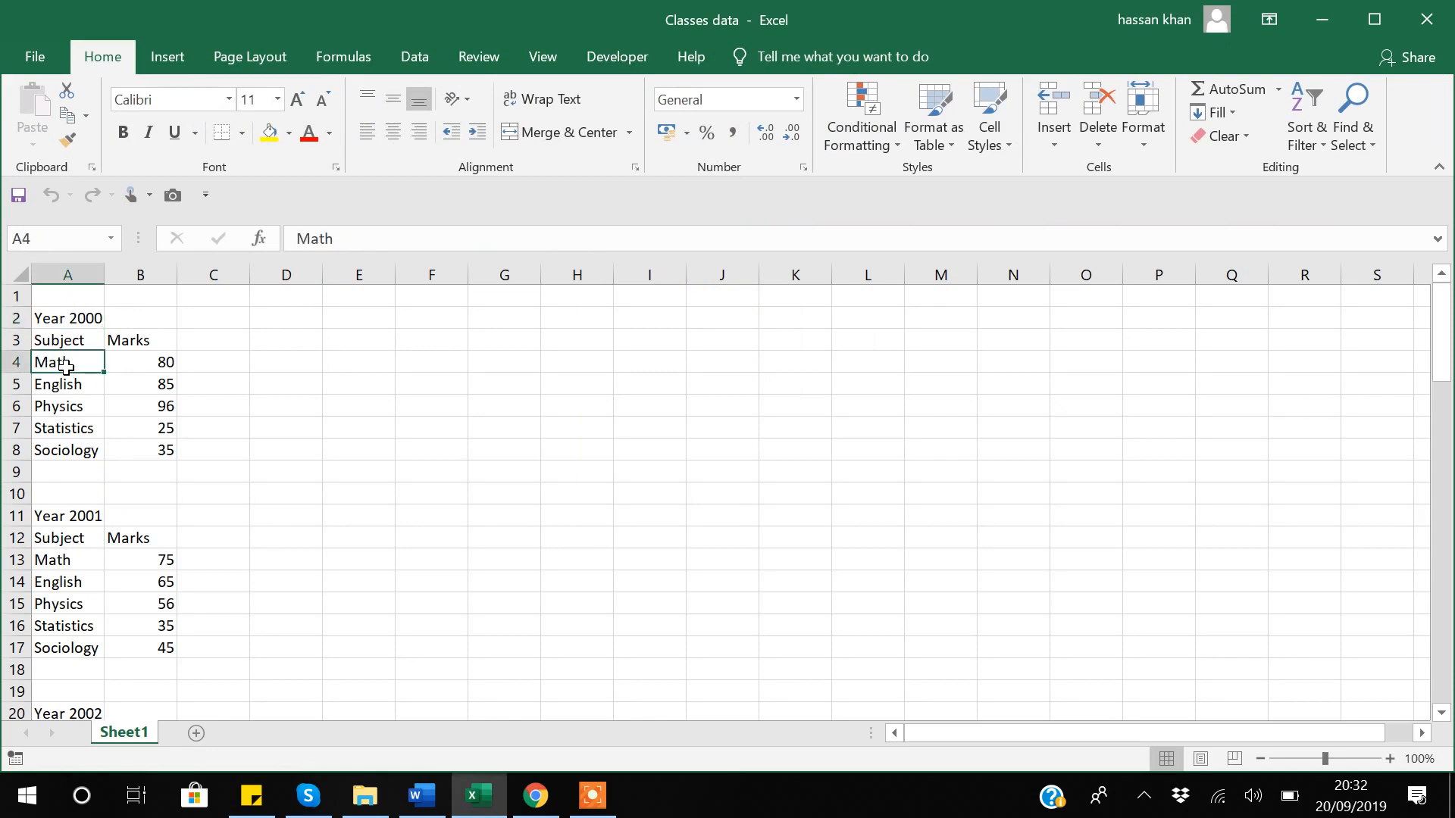
{"action": "key", "text": "shift+Down"}
{"action": "key", "text": "shift+Down"}
{"action": "key", "text": "shift+Down"}
{"action": "key", "text": "shift+Down"}
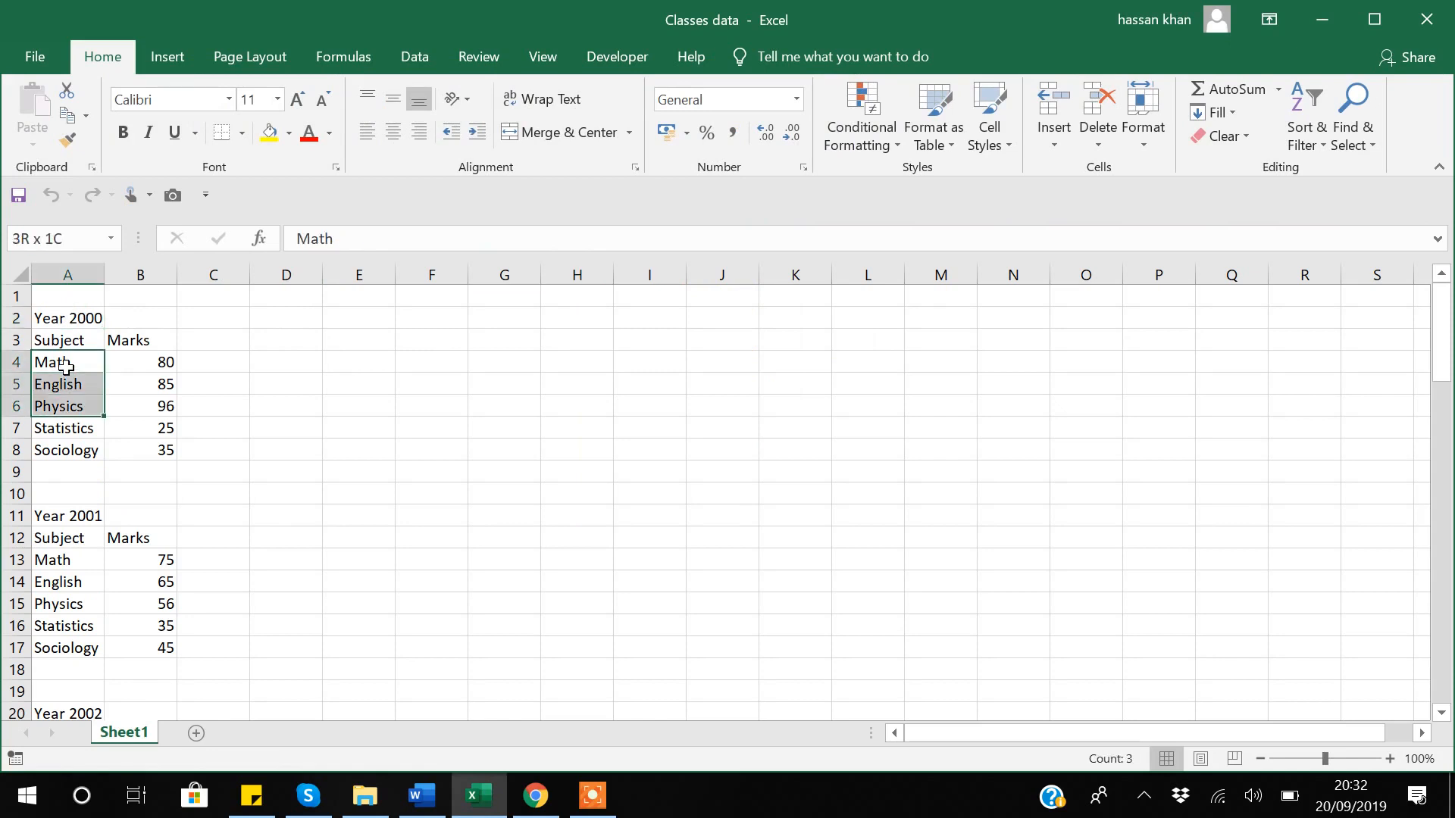
{"action": "left_click", "coordinate": [159, 362]}
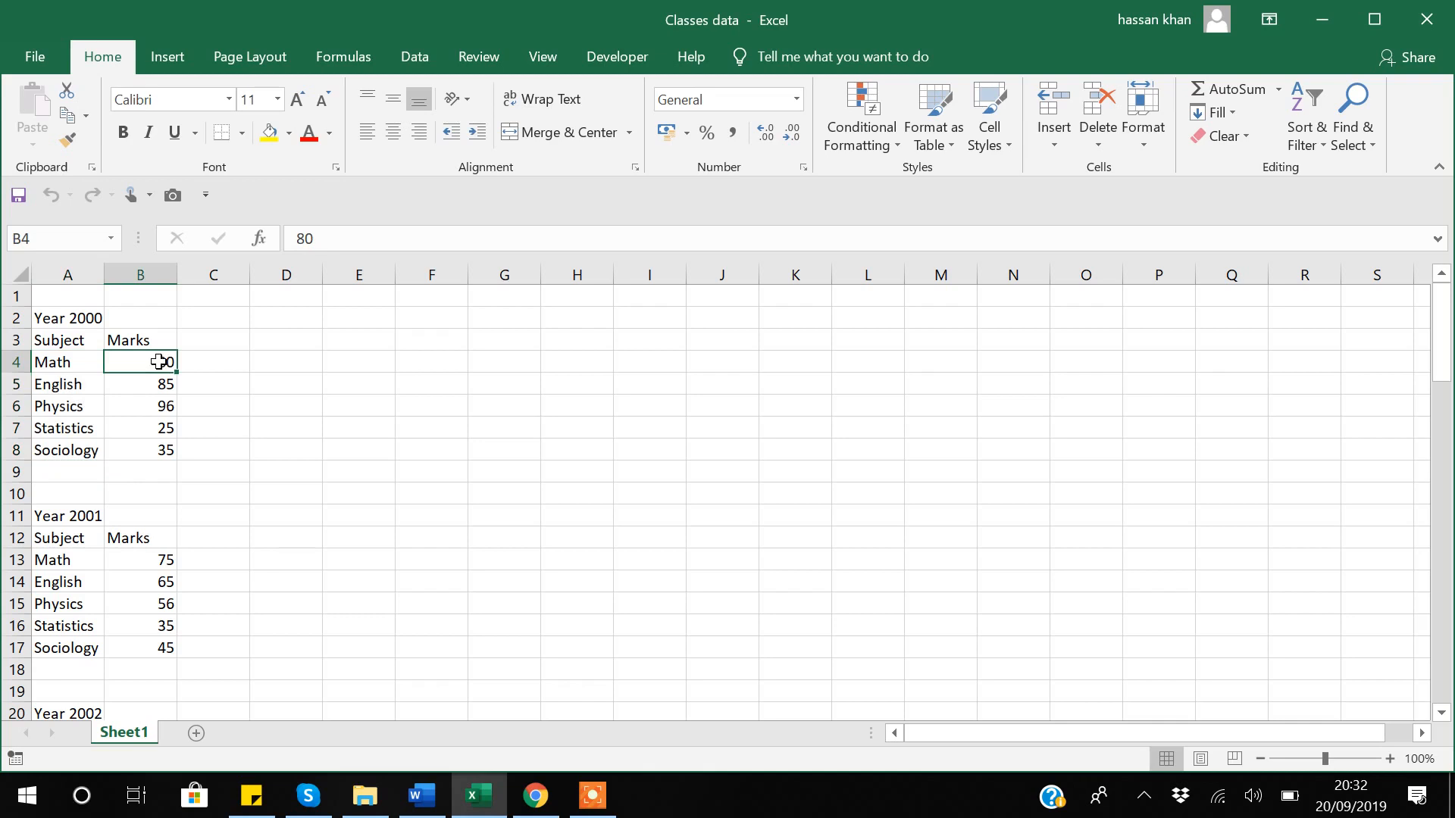
{"action": "left_click", "coordinate": [79, 518]}
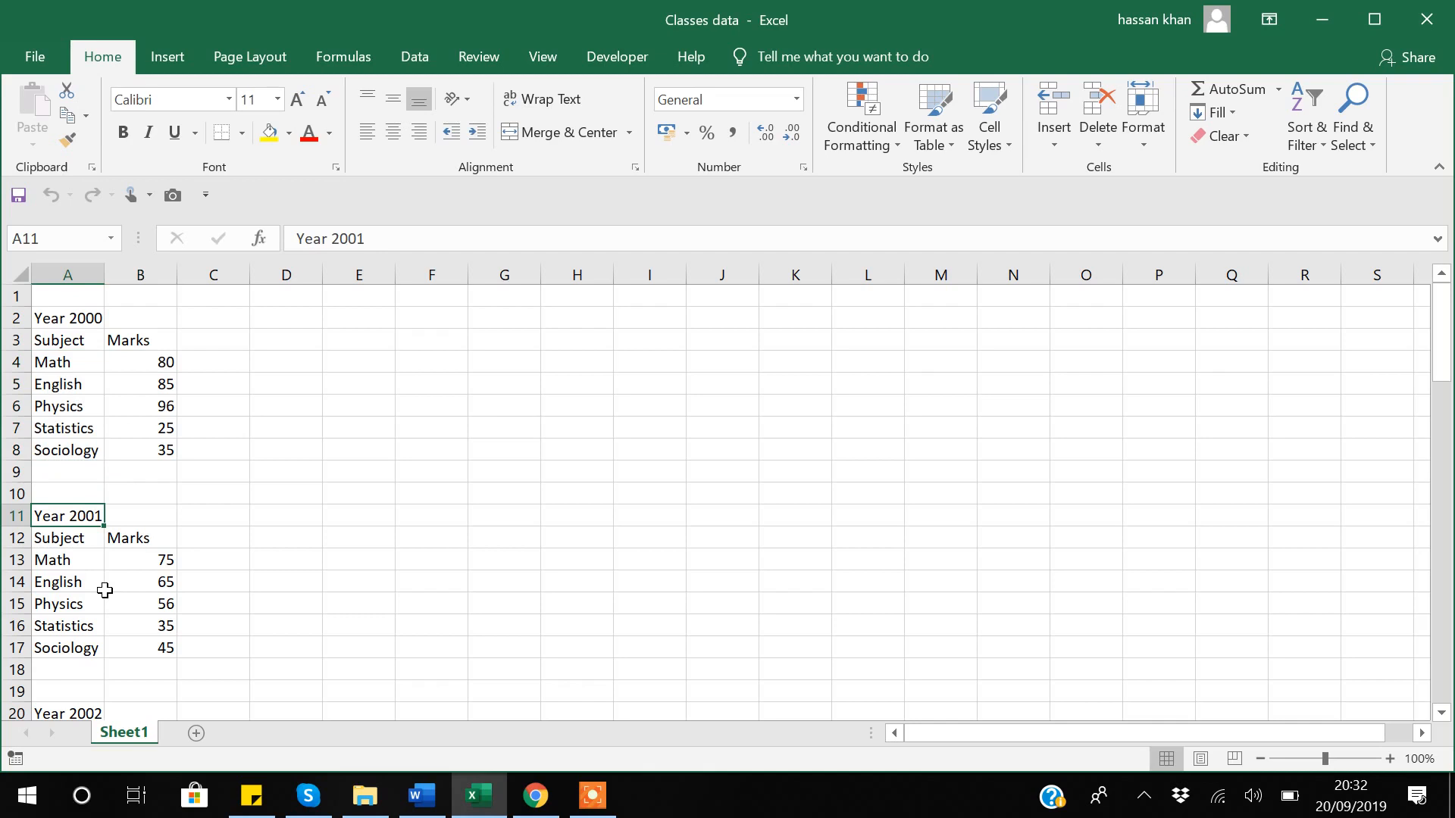
{"action": "scroll", "coordinate": [104, 590], "scroll_direction": "down", "scroll_amount": 5}
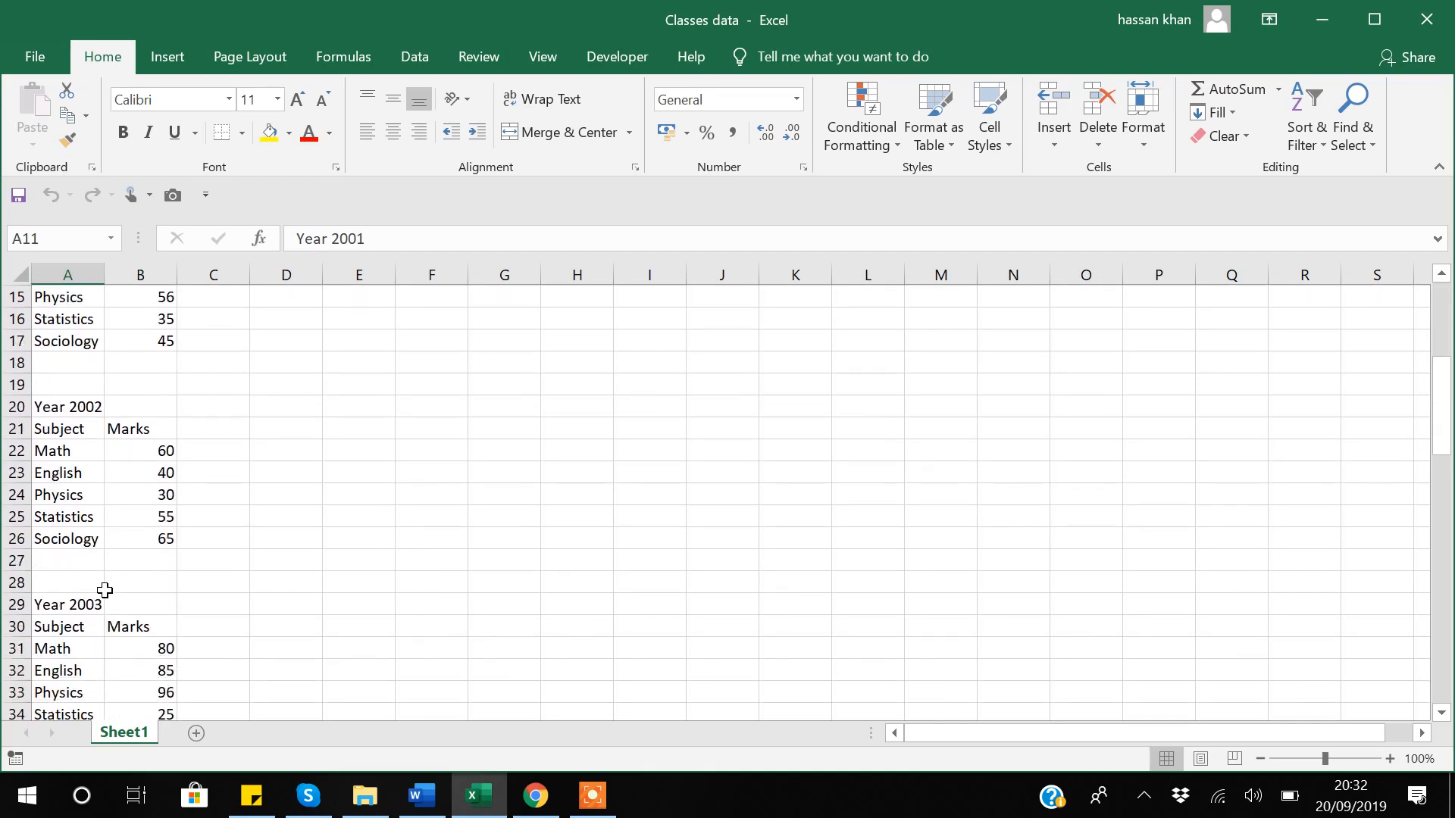
{"action": "scroll", "coordinate": [105, 590], "scroll_direction": "down", "scroll_amount": 3}
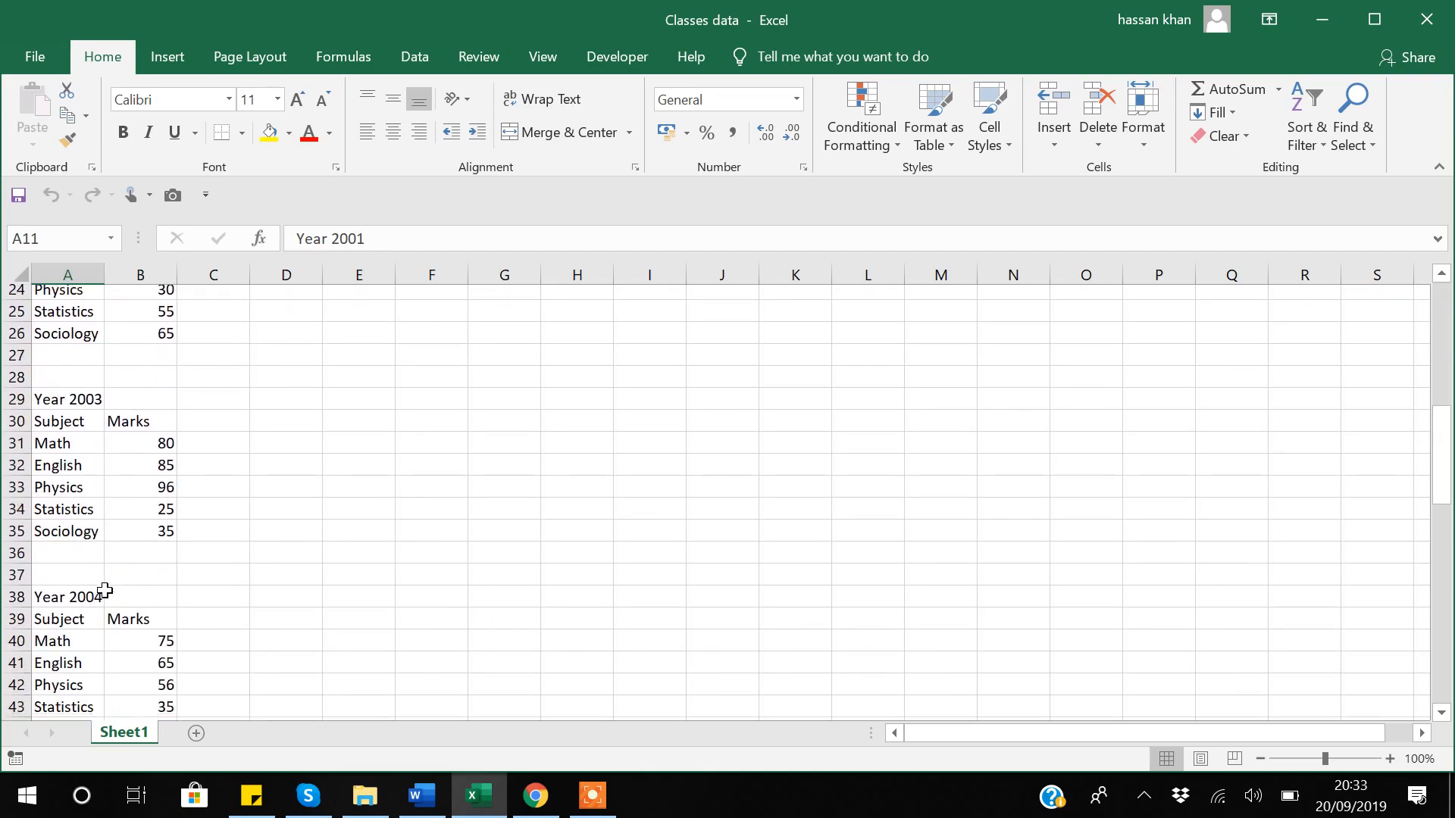
{"action": "scroll", "coordinate": [104, 590], "scroll_direction": "down", "scroll_amount": 16}
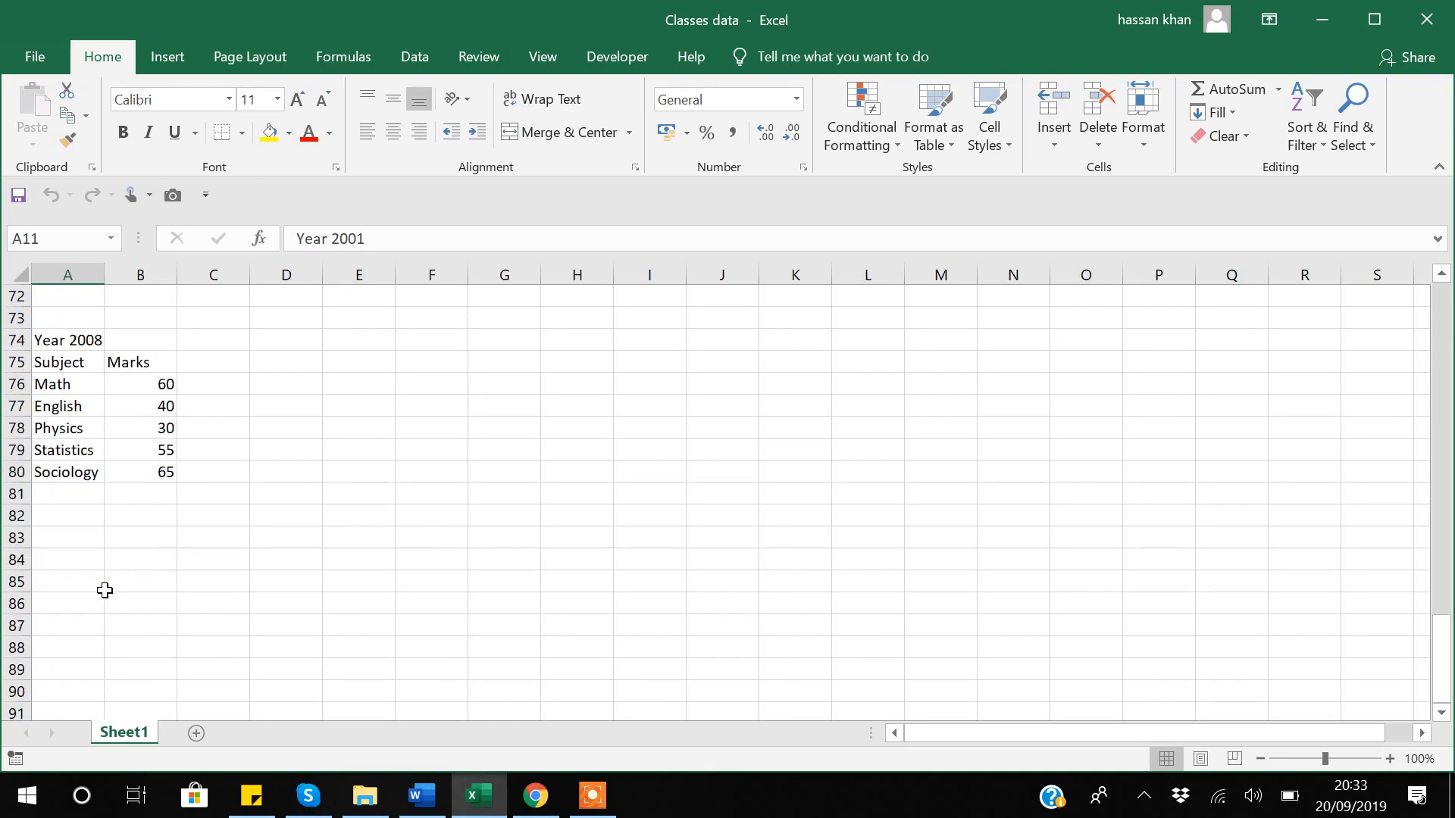
{"action": "scroll", "coordinate": [105, 591], "scroll_direction": "up", "scroll_amount": 20}
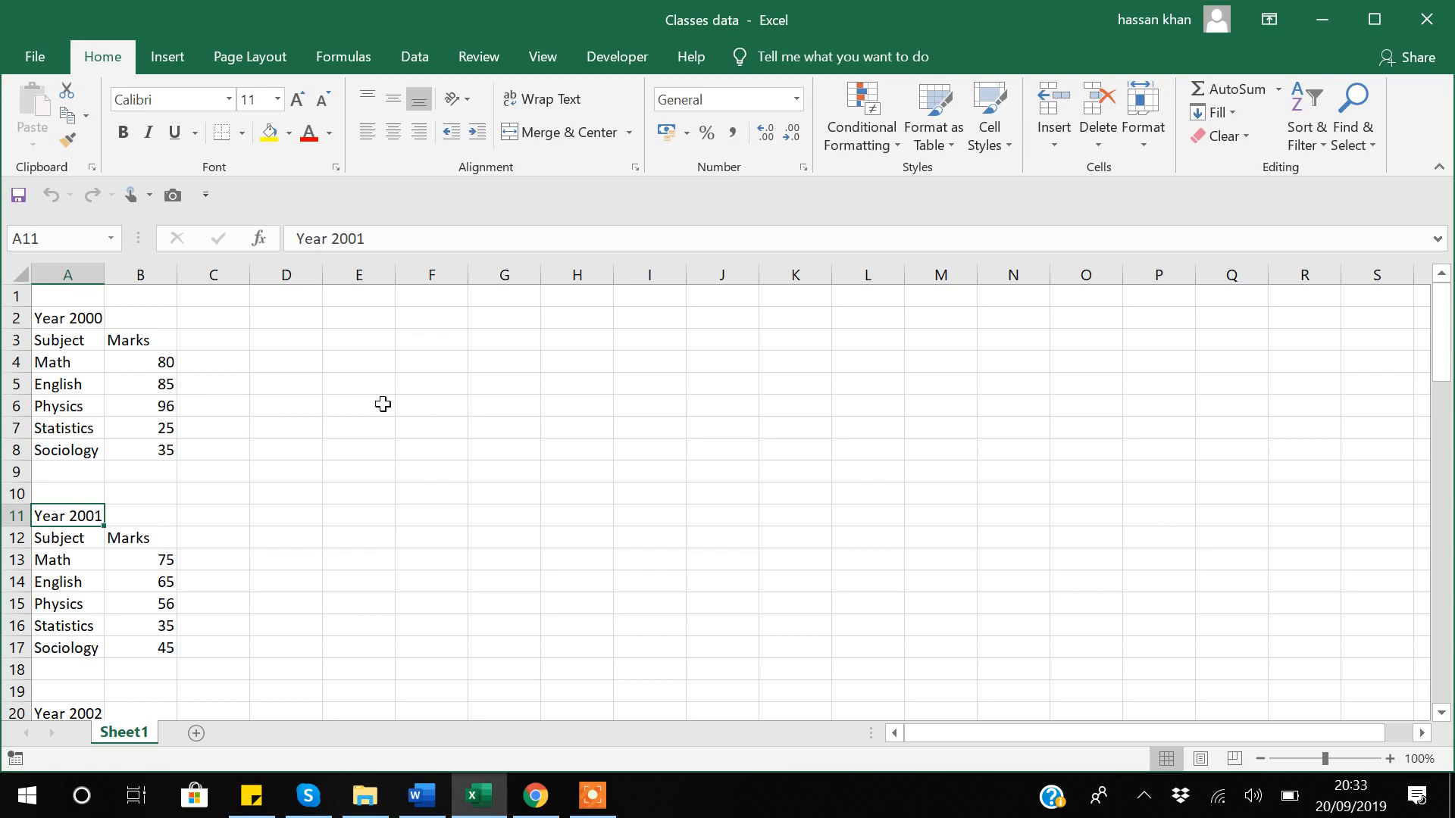
Enter 'Year' in F1 and paste the subject names from A4:A8 transposed across G1.
{"action": "left_click", "coordinate": [430, 297]}
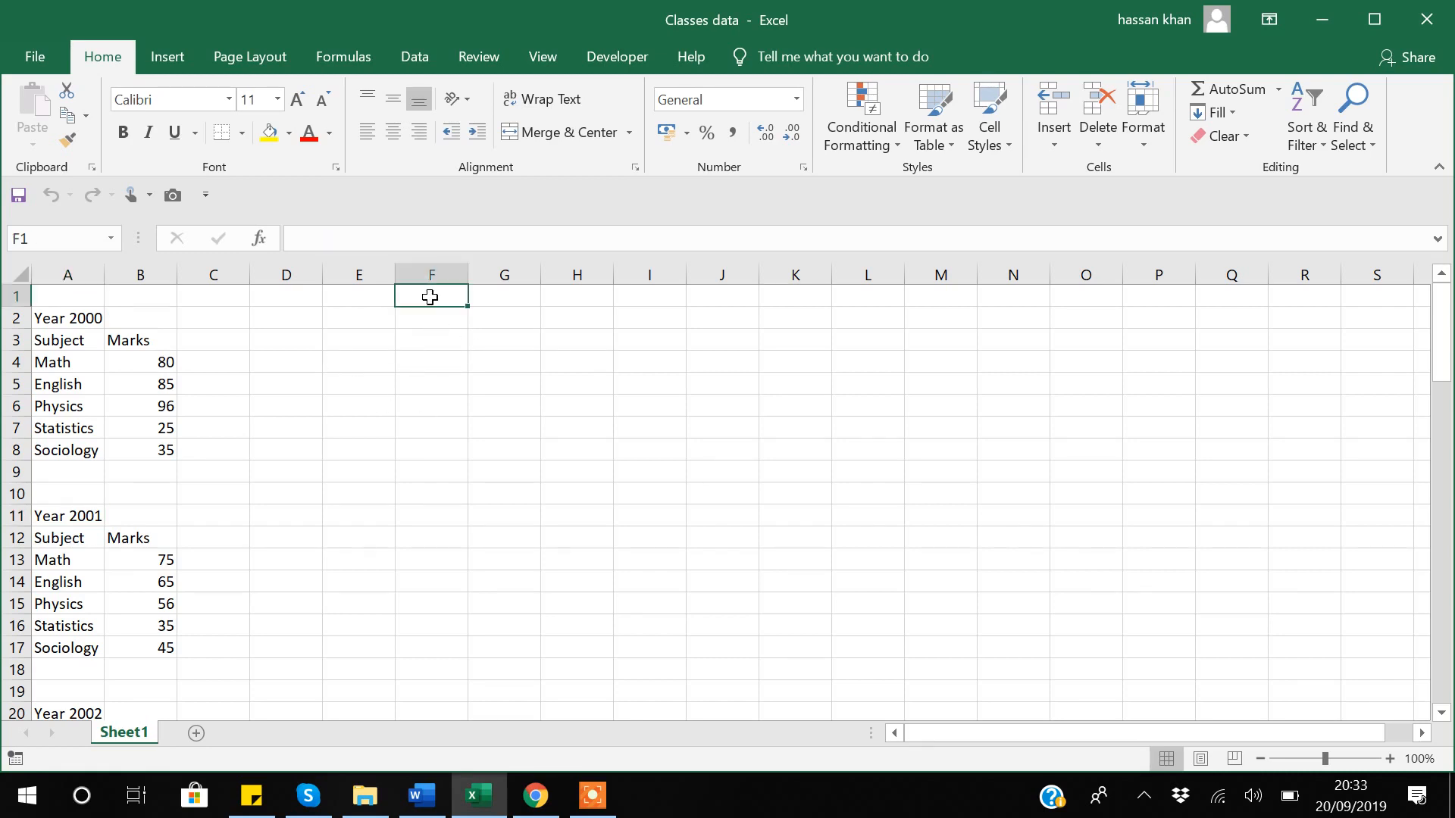
{"action": "type", "text": "Year"}
{"action": "key", "text": "Return"}
{"action": "left_click", "coordinate": [430, 297]}
{"action": "left_click", "coordinate": [63, 366]}
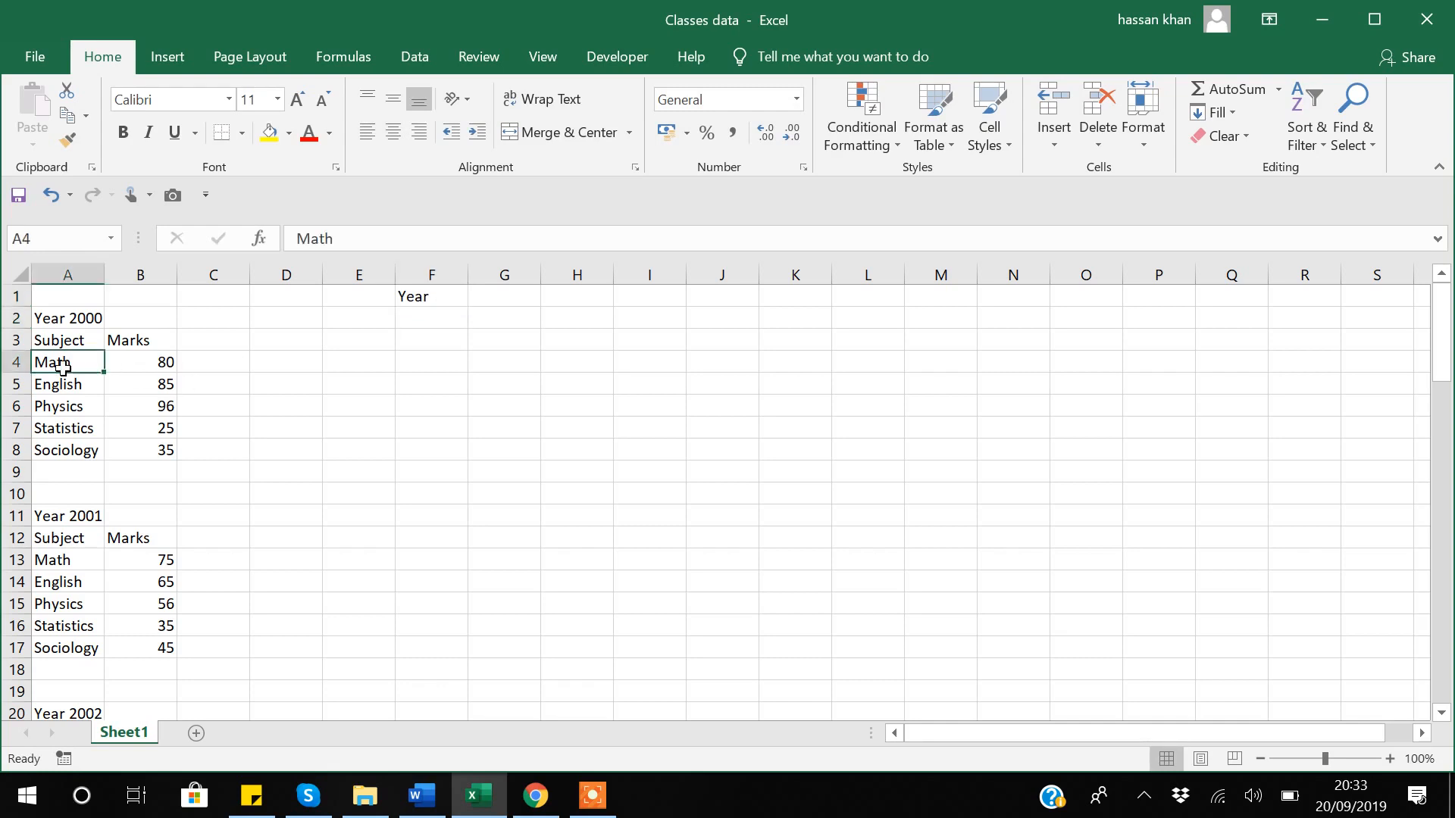
{"action": "key", "text": "shift+Down"}
{"action": "key", "text": "shift+Down"}
{"action": "key", "text": "shift+Down"}
{"action": "key", "text": "shift+Down"}
{"action": "key", "text": "ctrl+c"}
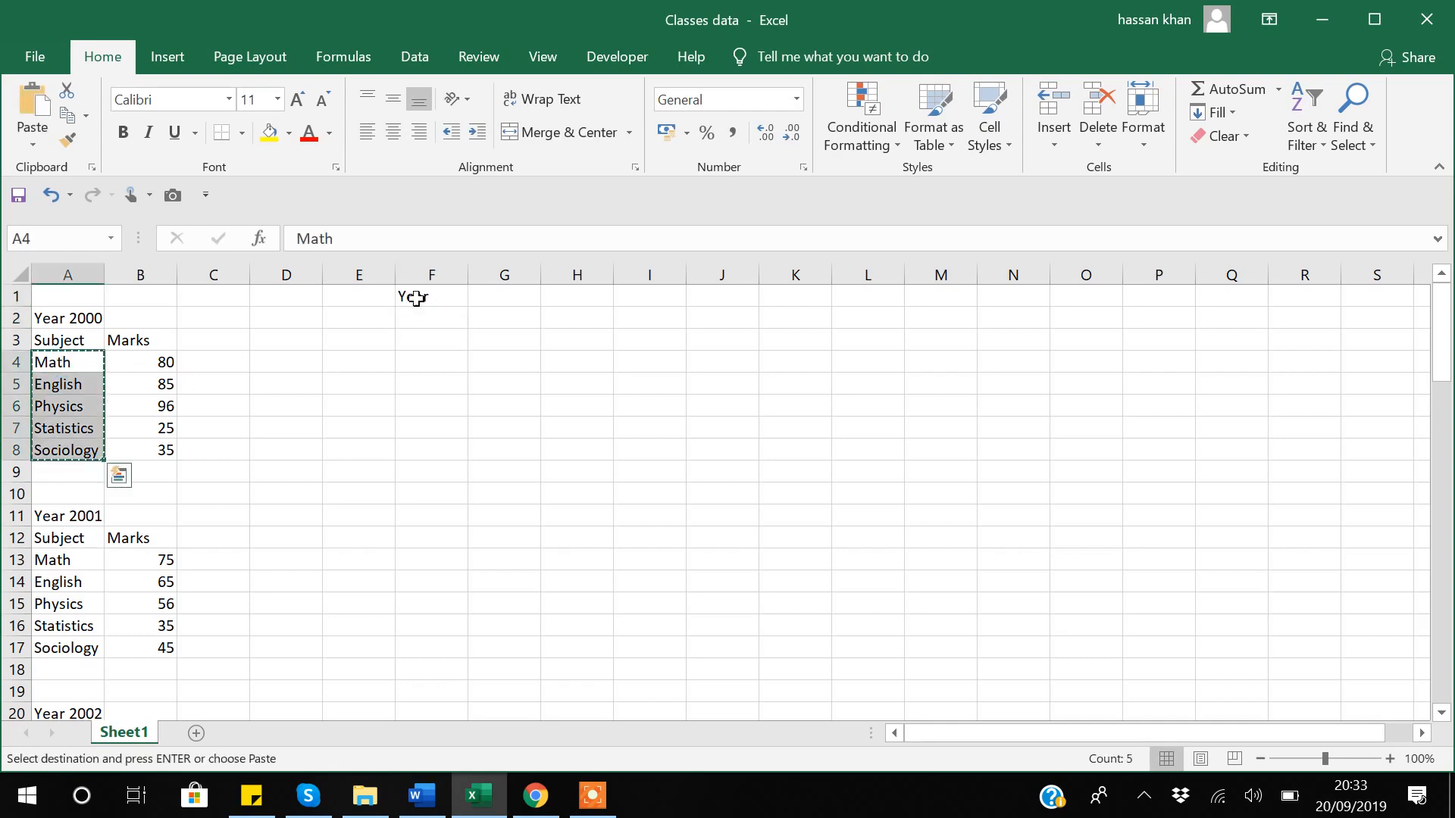
{"action": "left_click", "coordinate": [507, 296]}
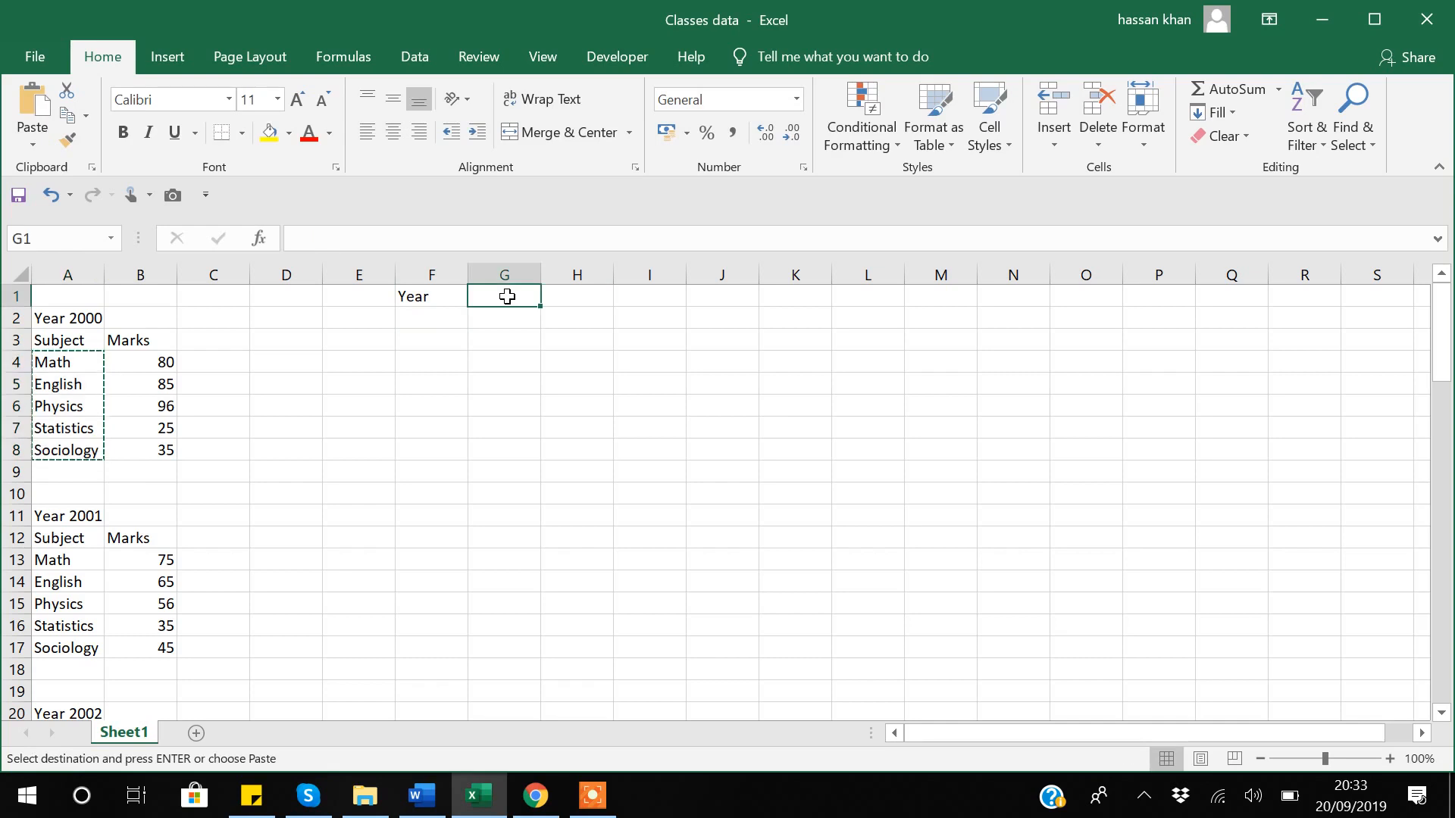
{"action": "right_click", "coordinate": [507, 294]}
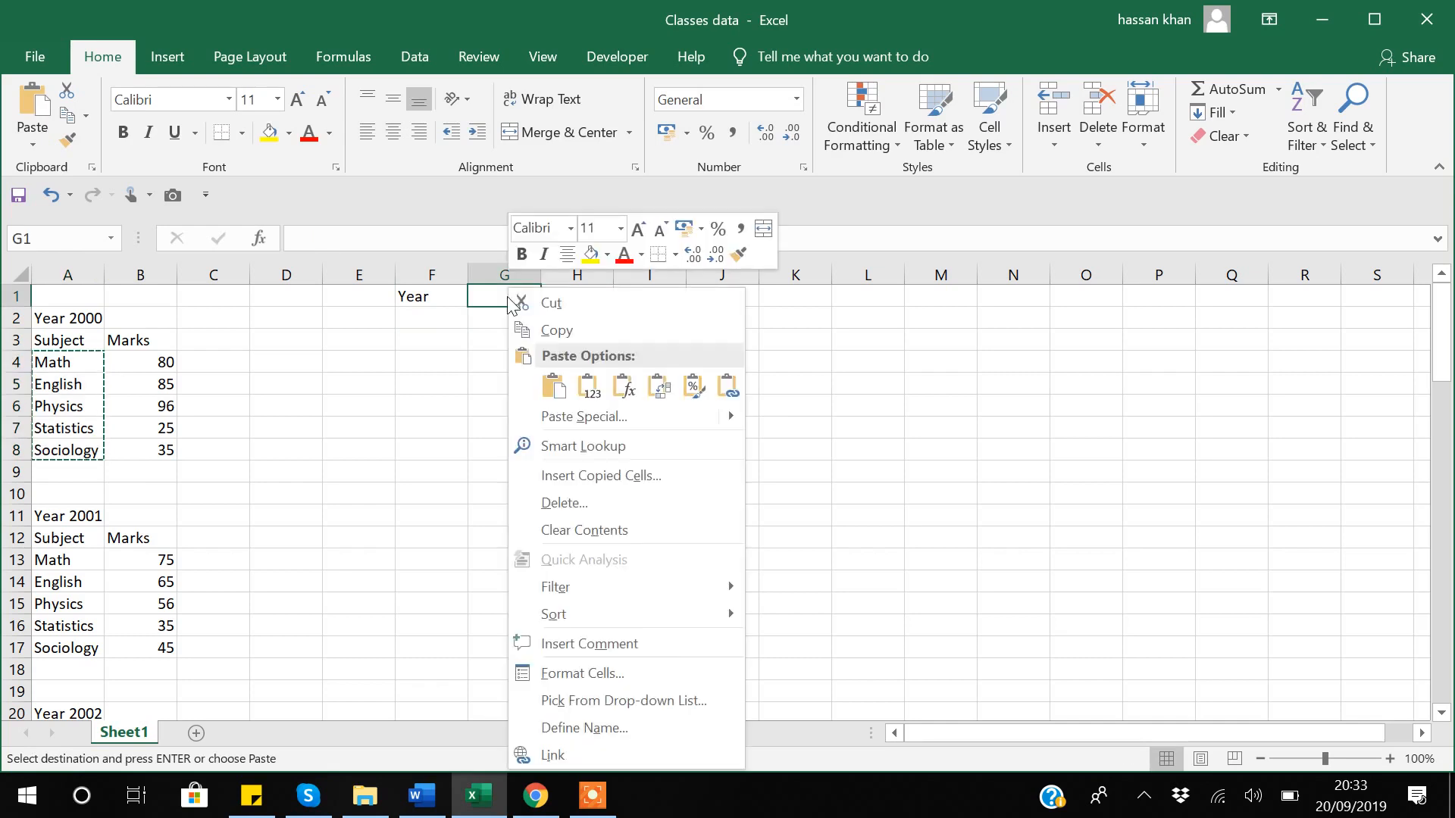
{"action": "left_click", "coordinate": [658, 387]}
Paste the Year 2000 marks from B4:B8 transposed into G2, and the Year 2000 label into F2.
{"action": "left_click", "coordinate": [161, 363]}
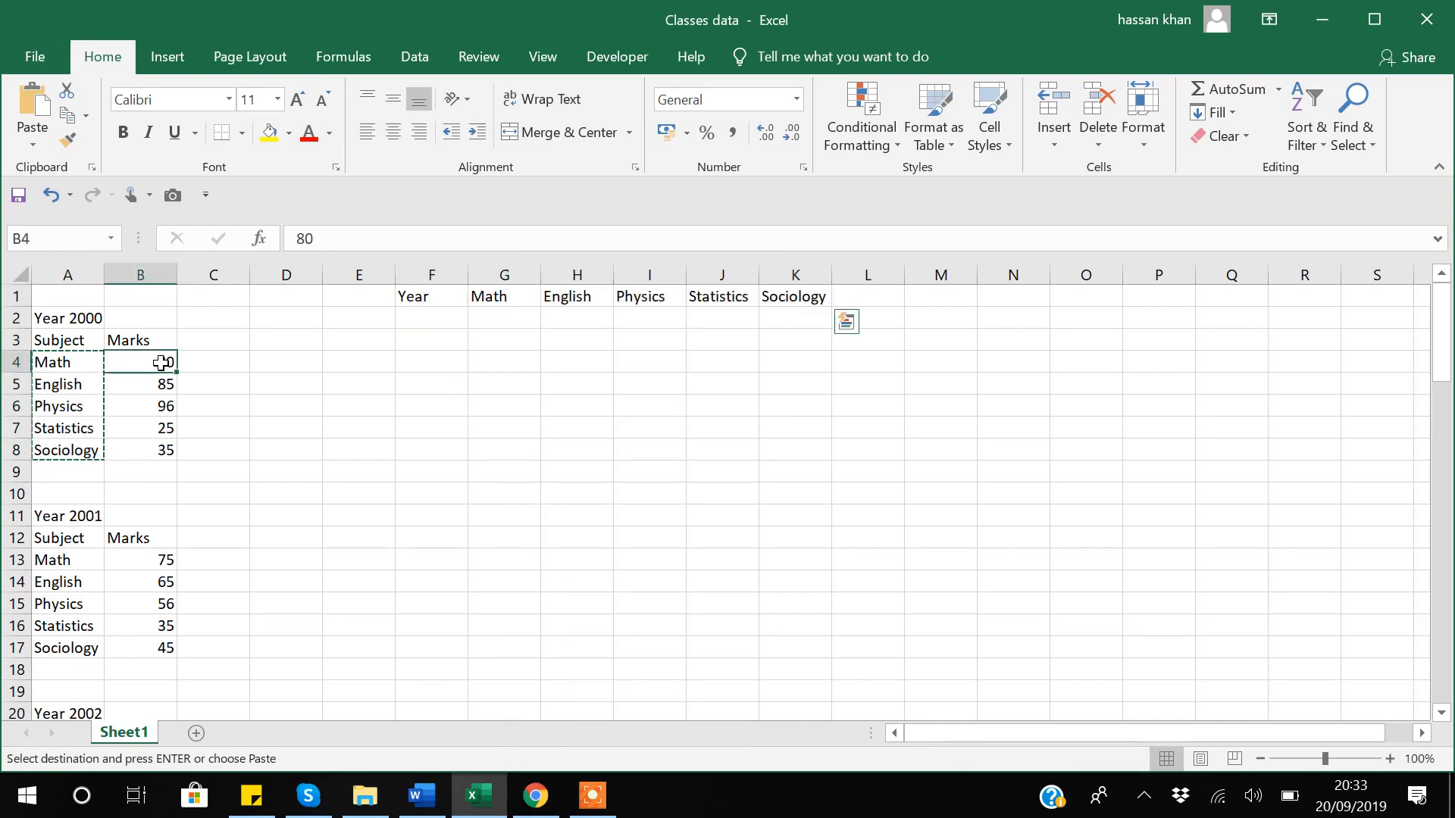
{"action": "left_click_drag", "start_coordinate": [161, 363], "coordinate": [162, 450]}
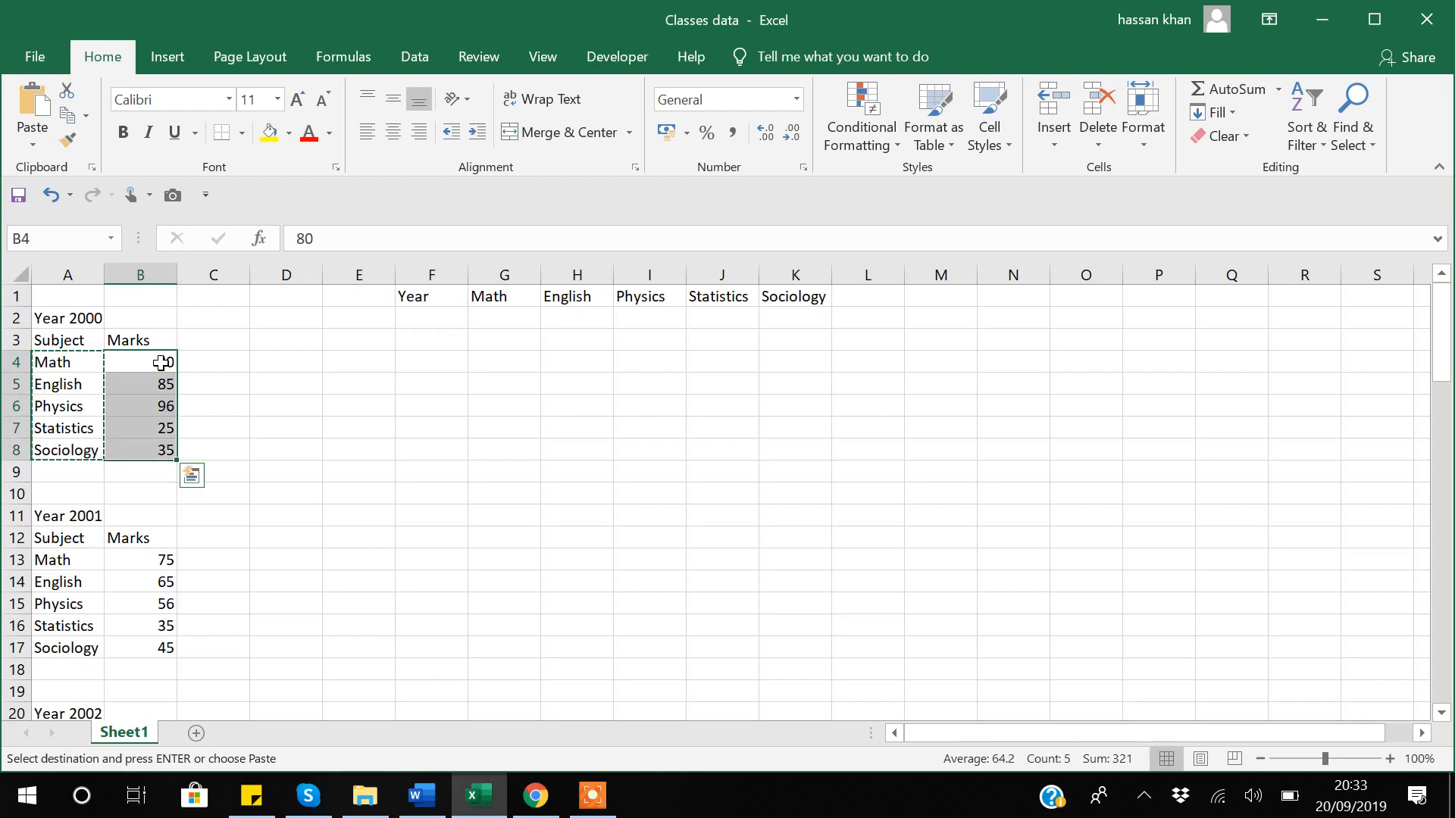
{"action": "key", "text": "ctrl+c"}
{"action": "left_click", "coordinate": [505, 319]}
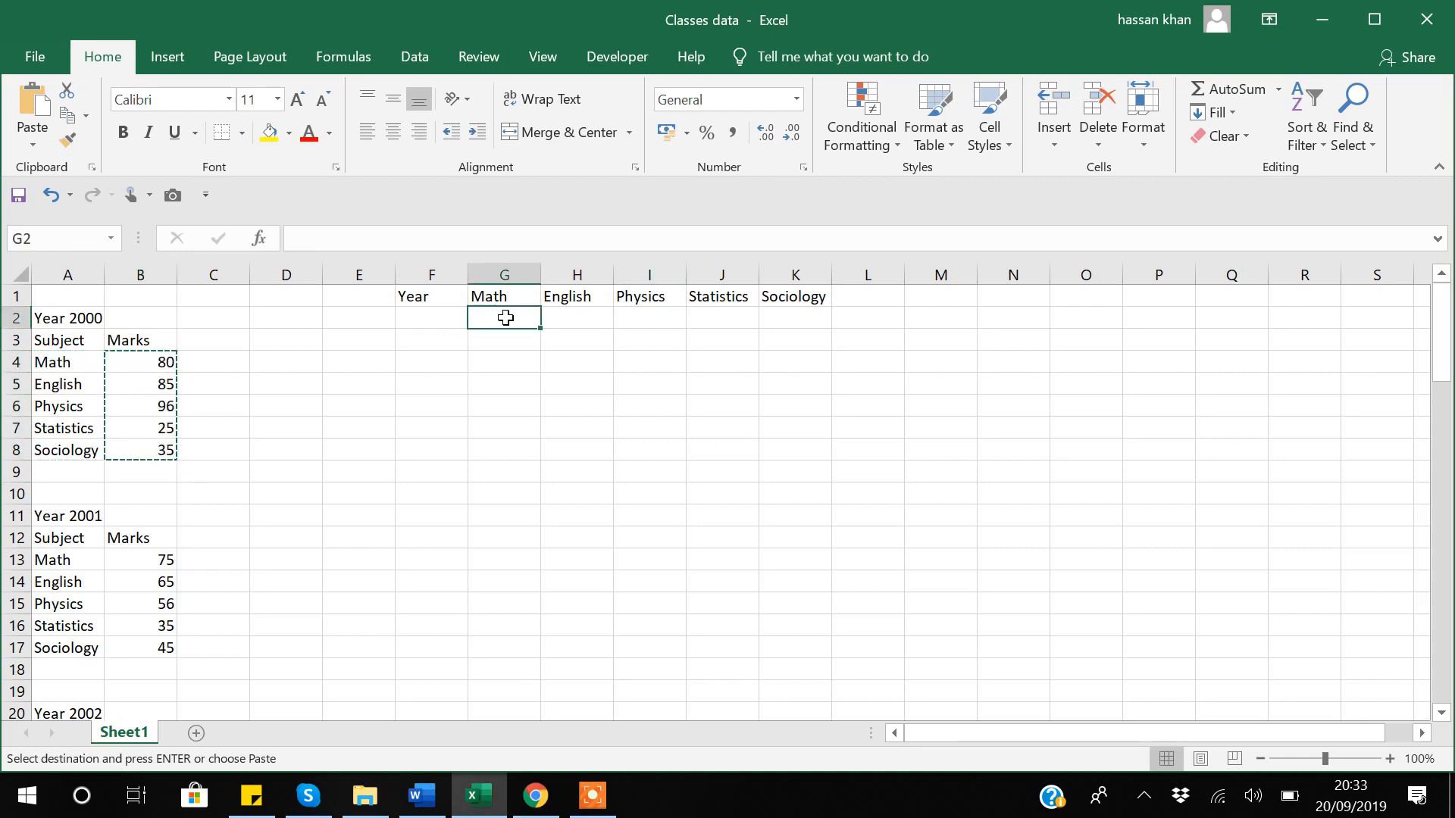
{"action": "right_click", "coordinate": [505, 318]}
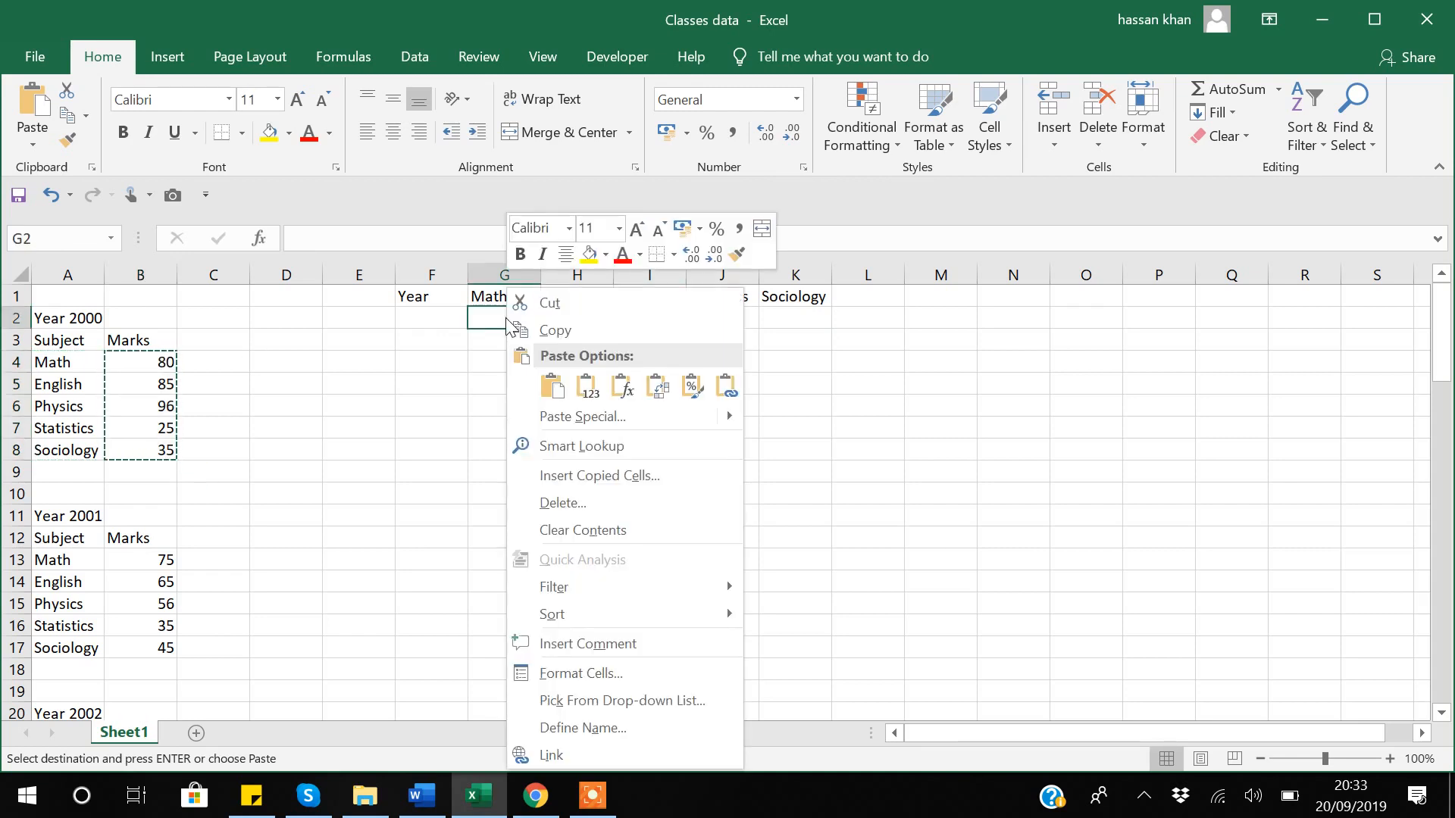
{"action": "left_click", "coordinate": [658, 388]}
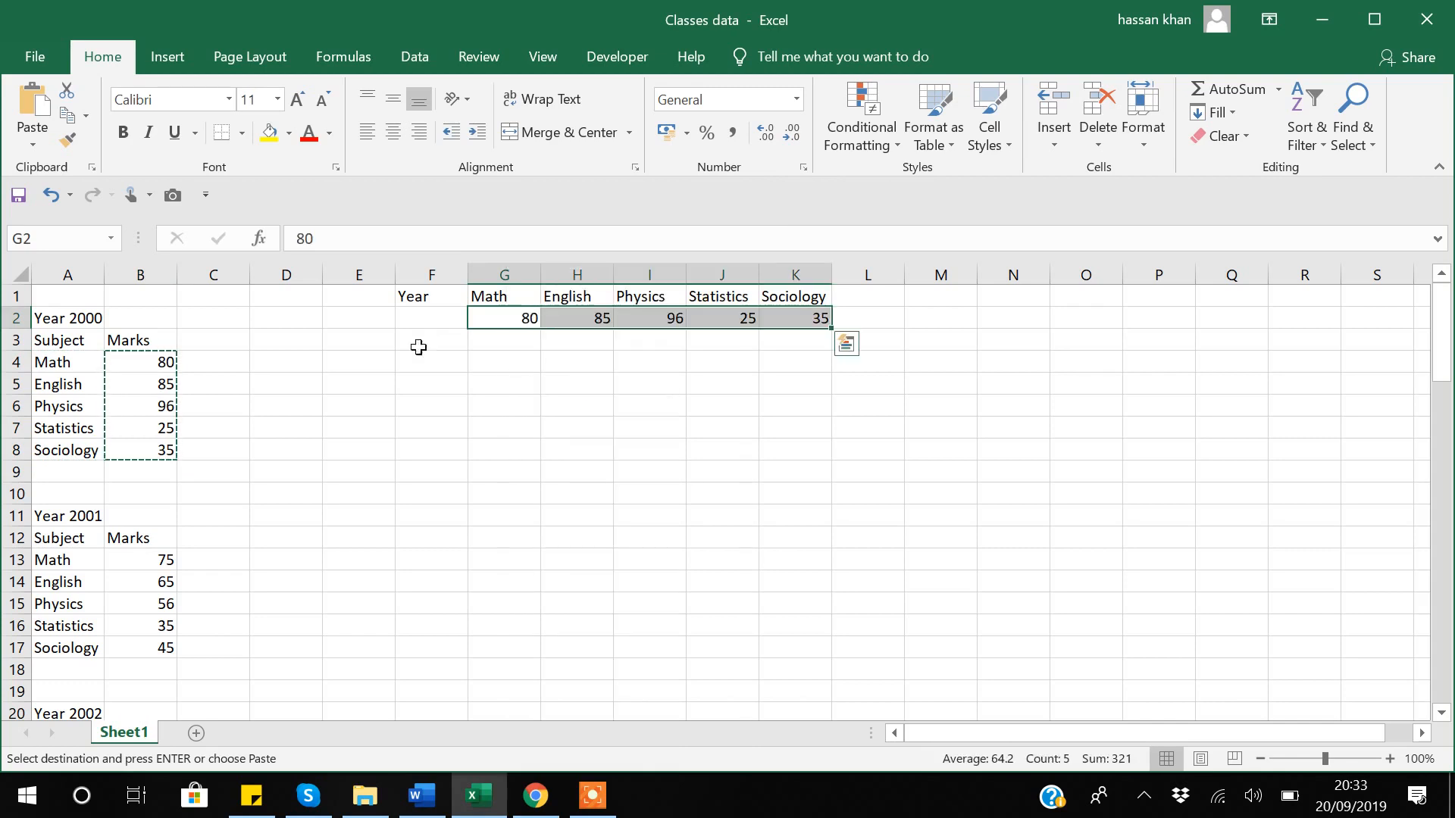
{"action": "left_click", "coordinate": [59, 315]}
{"action": "key", "text": "ctrl+c"}
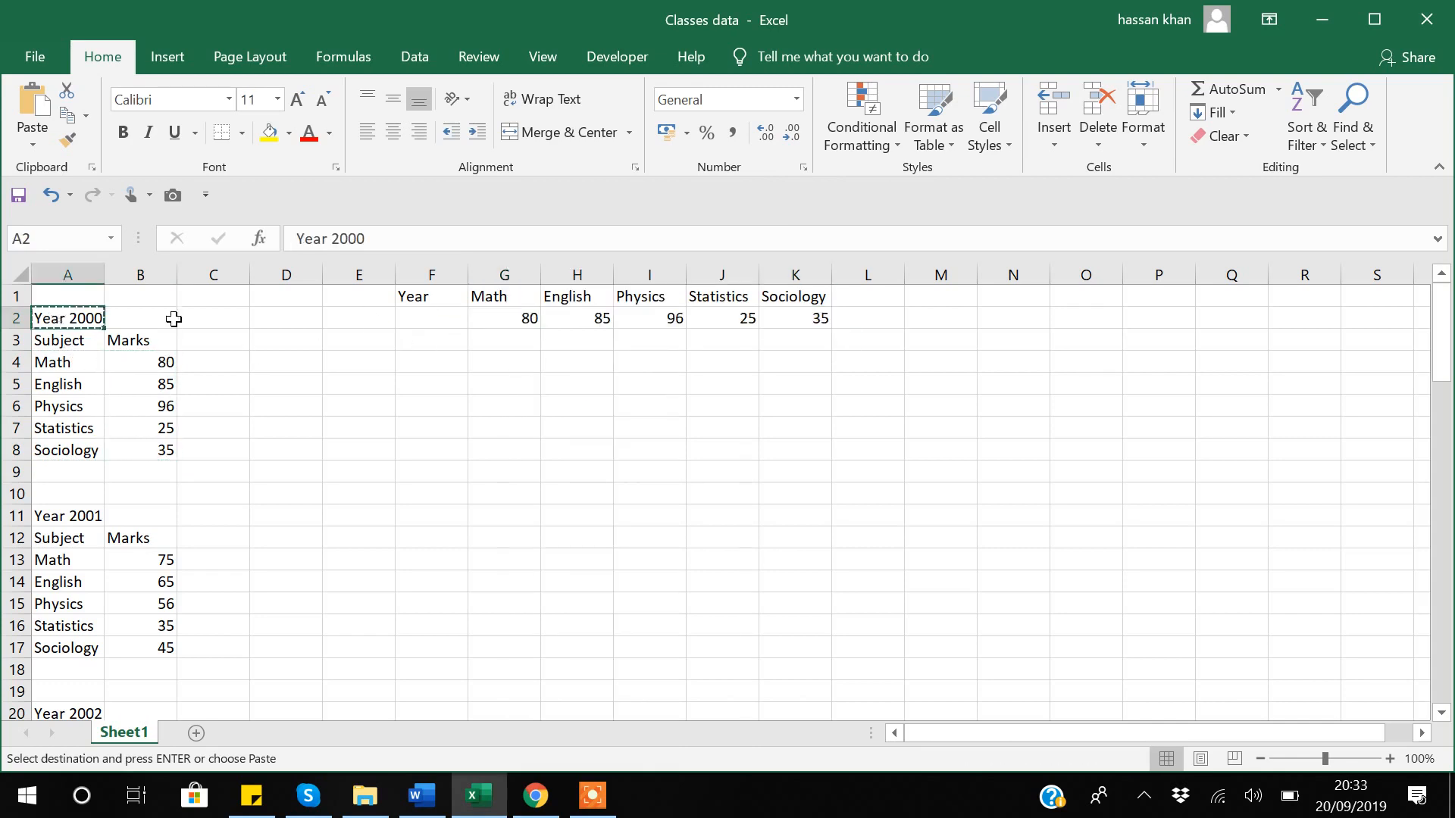
{"action": "left_click", "coordinate": [429, 312]}
{"action": "key", "text": "ctrl+v"}
{"action": "left_click", "coordinate": [479, 424]}
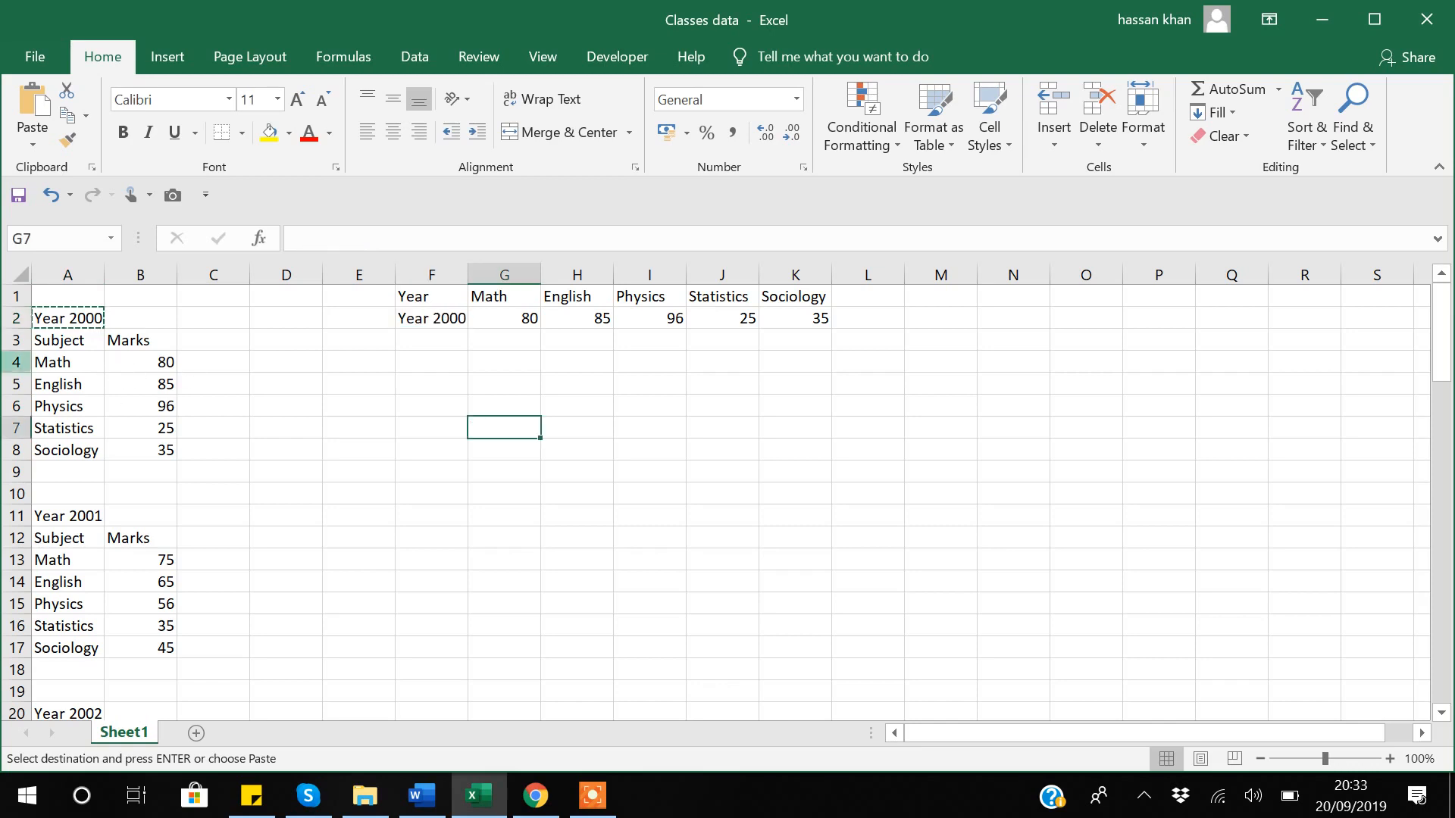
Clear the Year 2000 row F2:K2, leaving only the Year and subject headers.
{"action": "scroll", "coordinate": [171, 499], "scroll_direction": "down", "scroll_amount": 20}
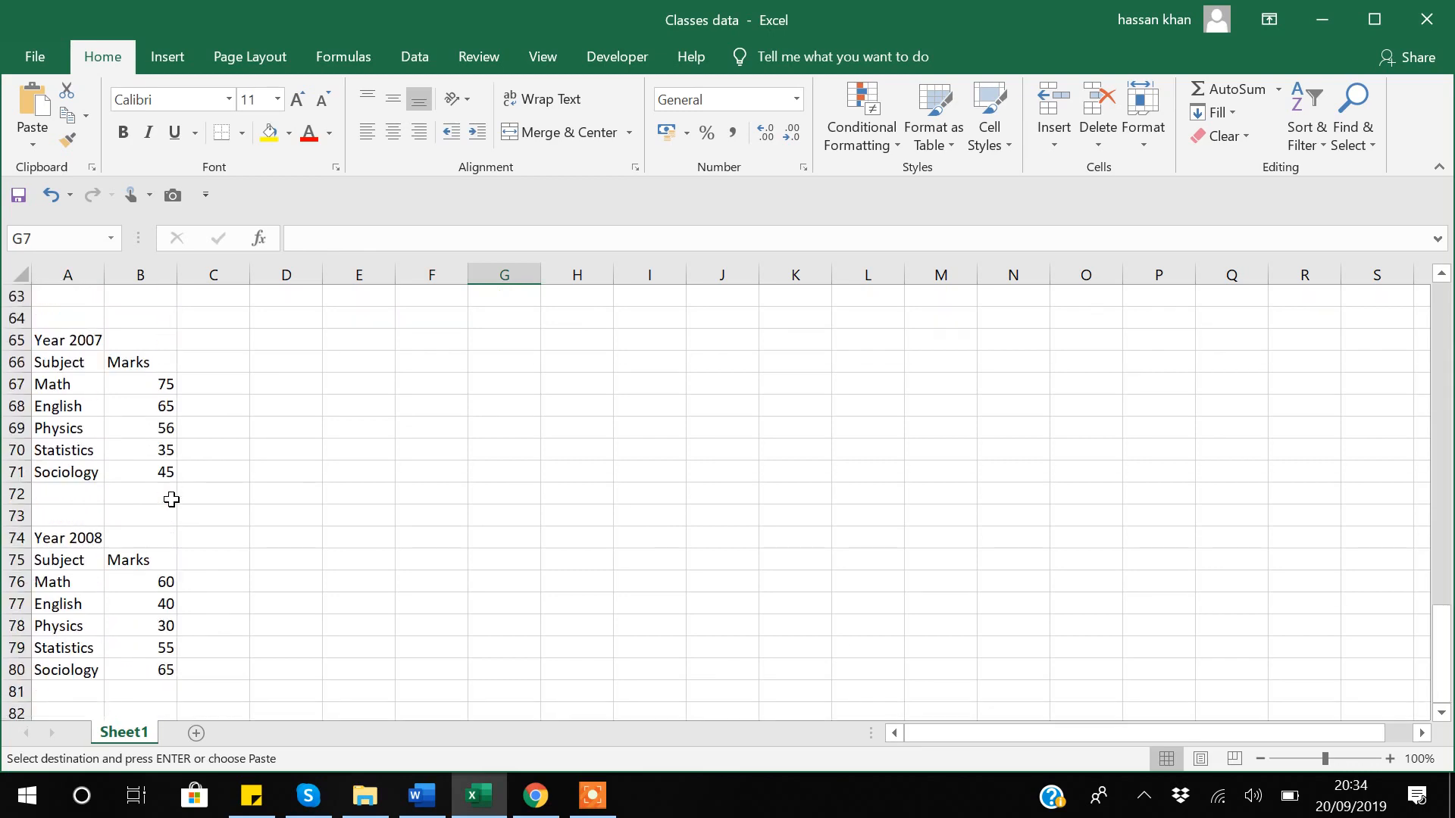
{"action": "scroll", "coordinate": [171, 499], "scroll_direction": "up", "scroll_amount": 20}
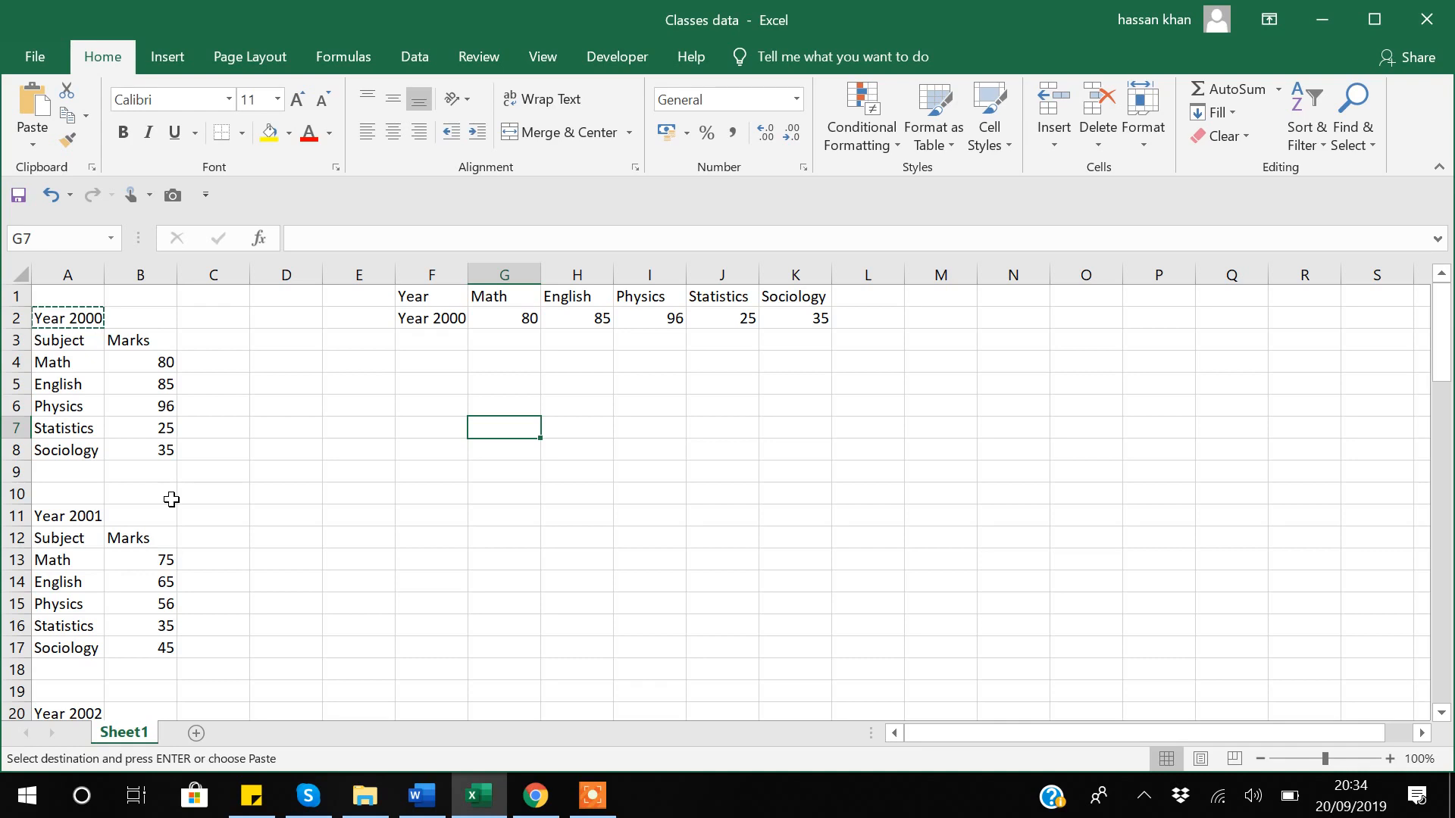
{"action": "left_click", "coordinate": [429, 319]}
{"action": "key", "text": "shift+Right"}
{"action": "key", "text": "shift+Right"}
{"action": "key", "text": "shift+Right"}
{"action": "key", "text": "shift+Right"}
{"action": "key", "text": "shift+Right"}
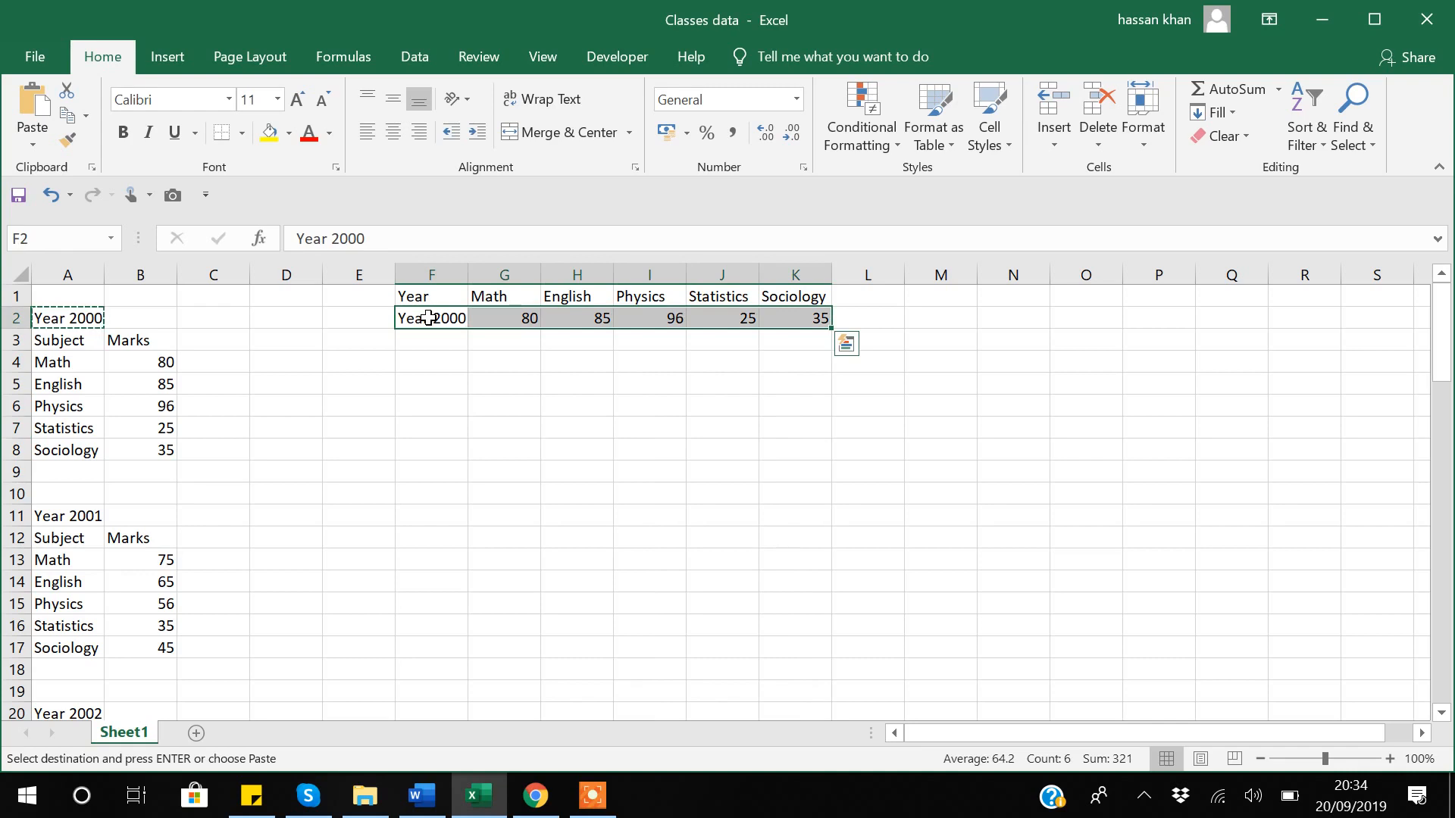
{"action": "key", "text": "Delete"}
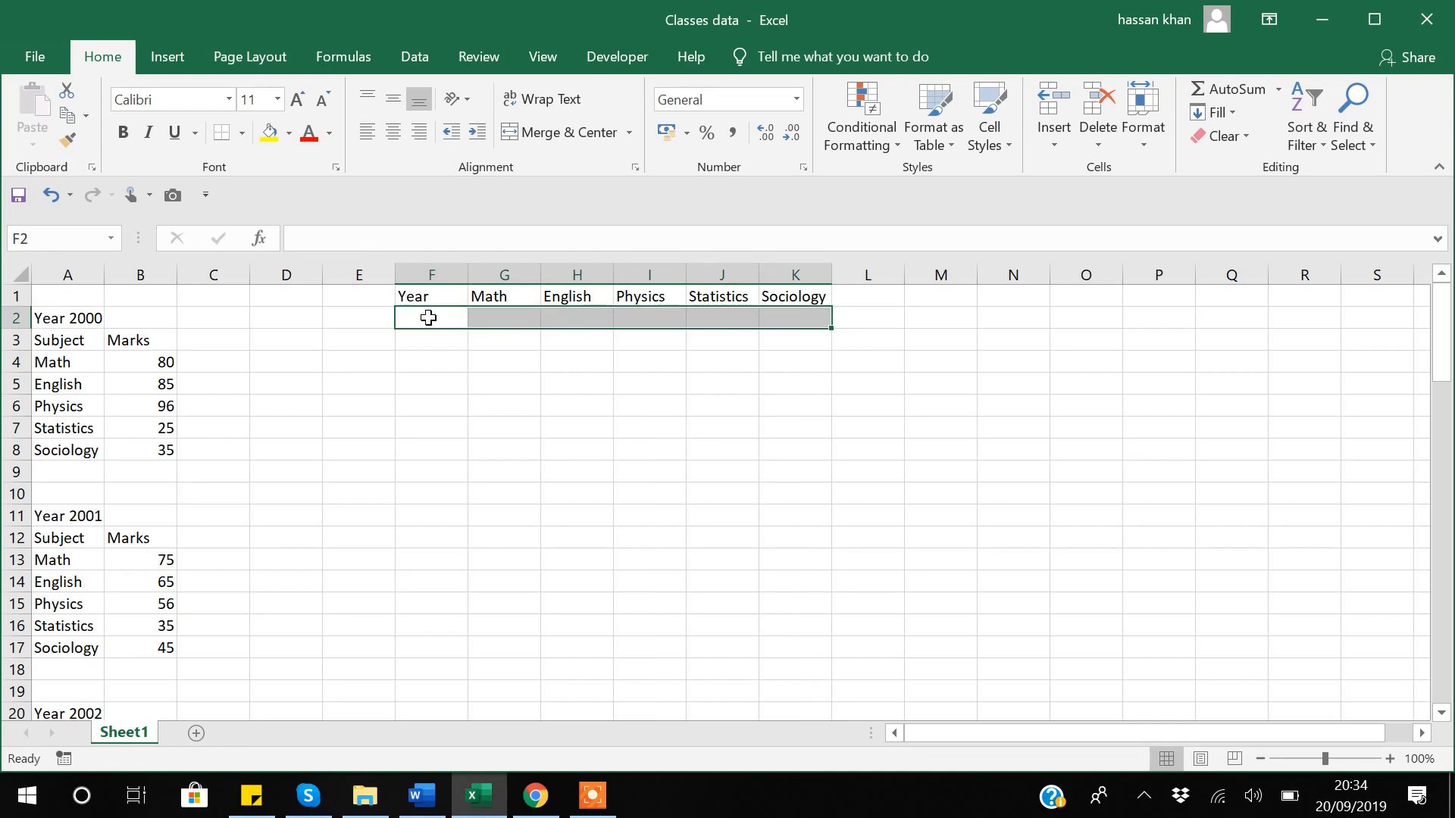
{"action": "left_click", "coordinate": [425, 399]}
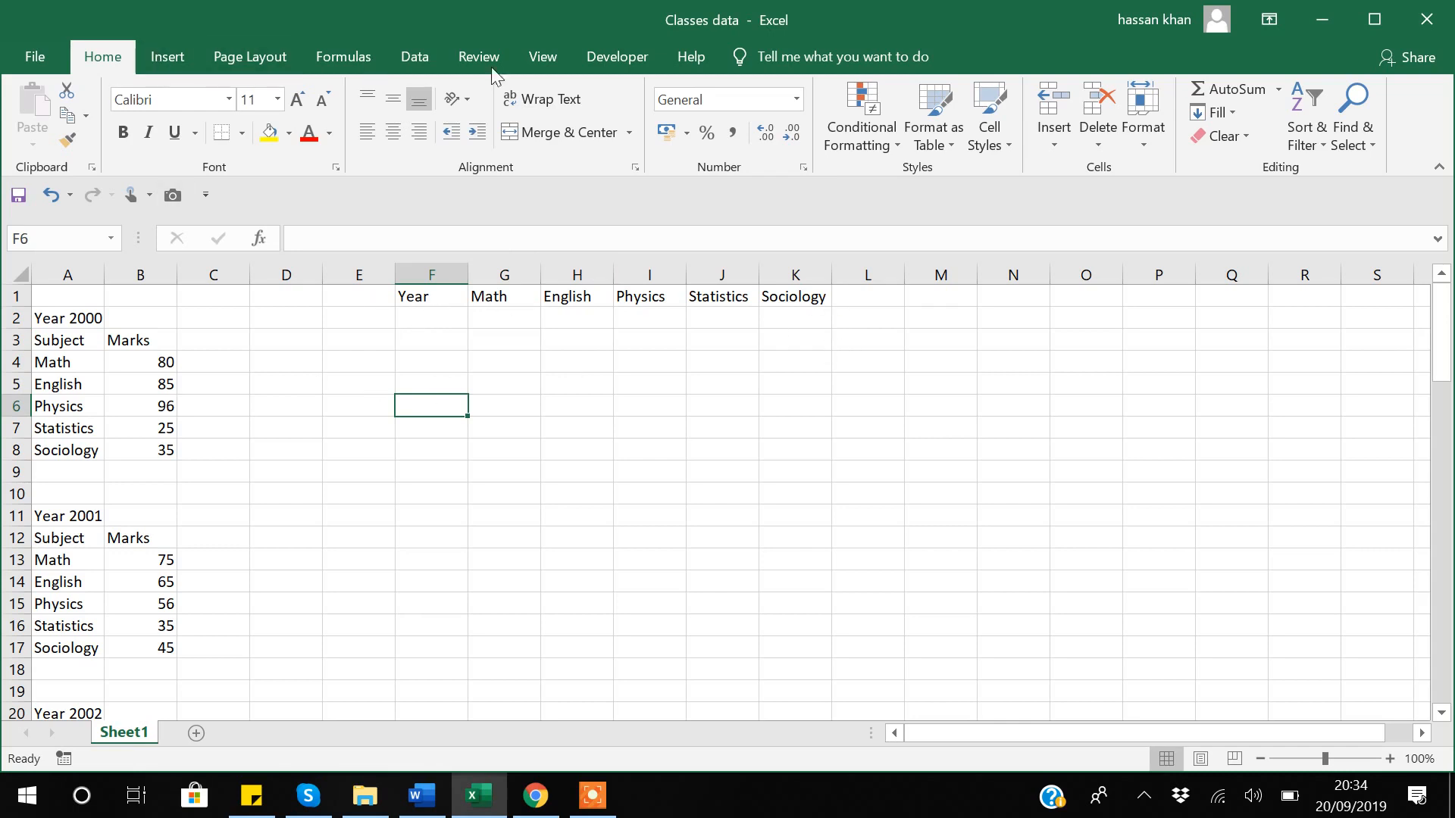
{"action": "left_click", "coordinate": [617, 60]}
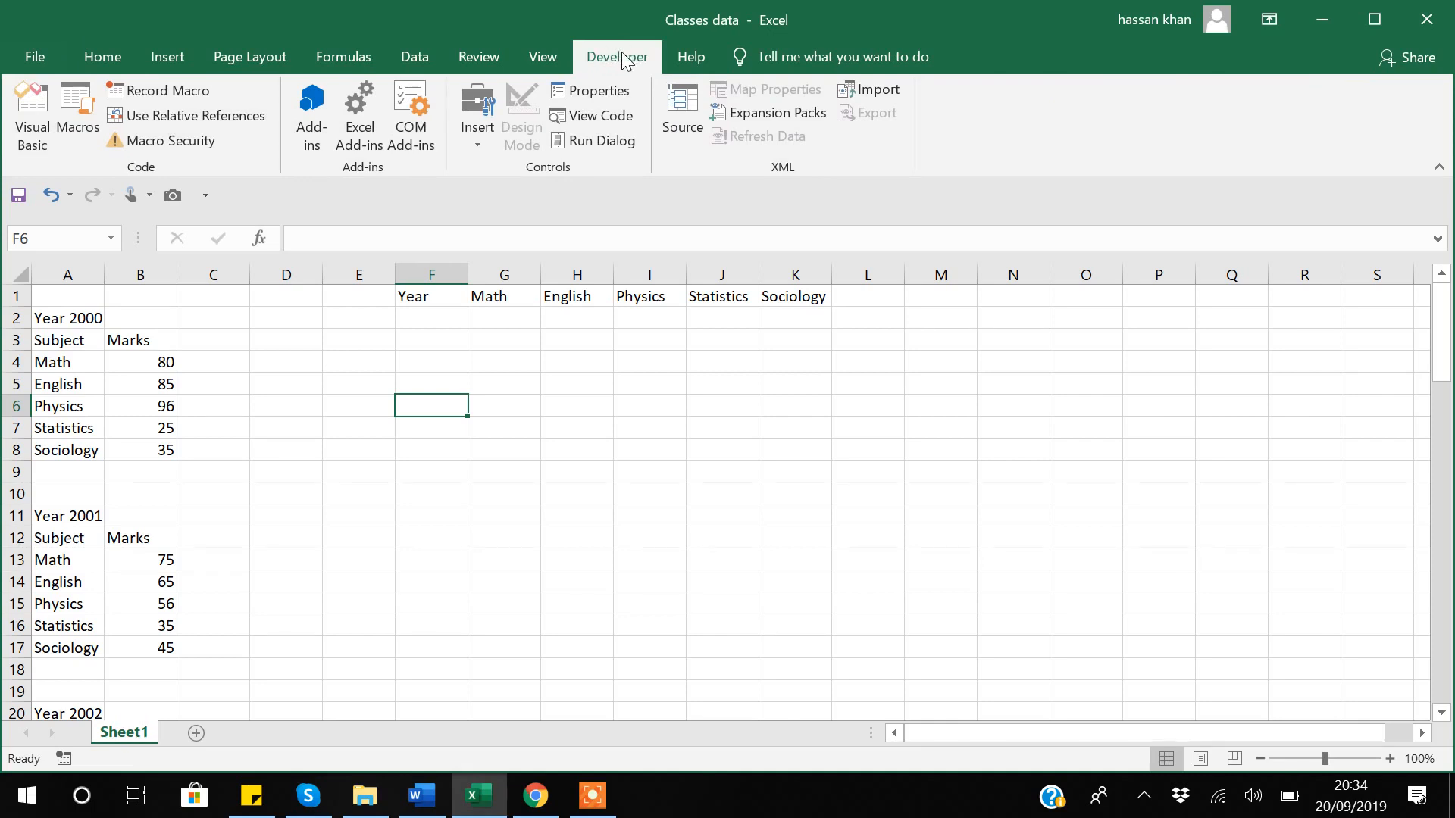
Enable the Developer tab under Customize Ribbon in Excel Options and confirm.
{"action": "left_click", "coordinate": [33, 61]}
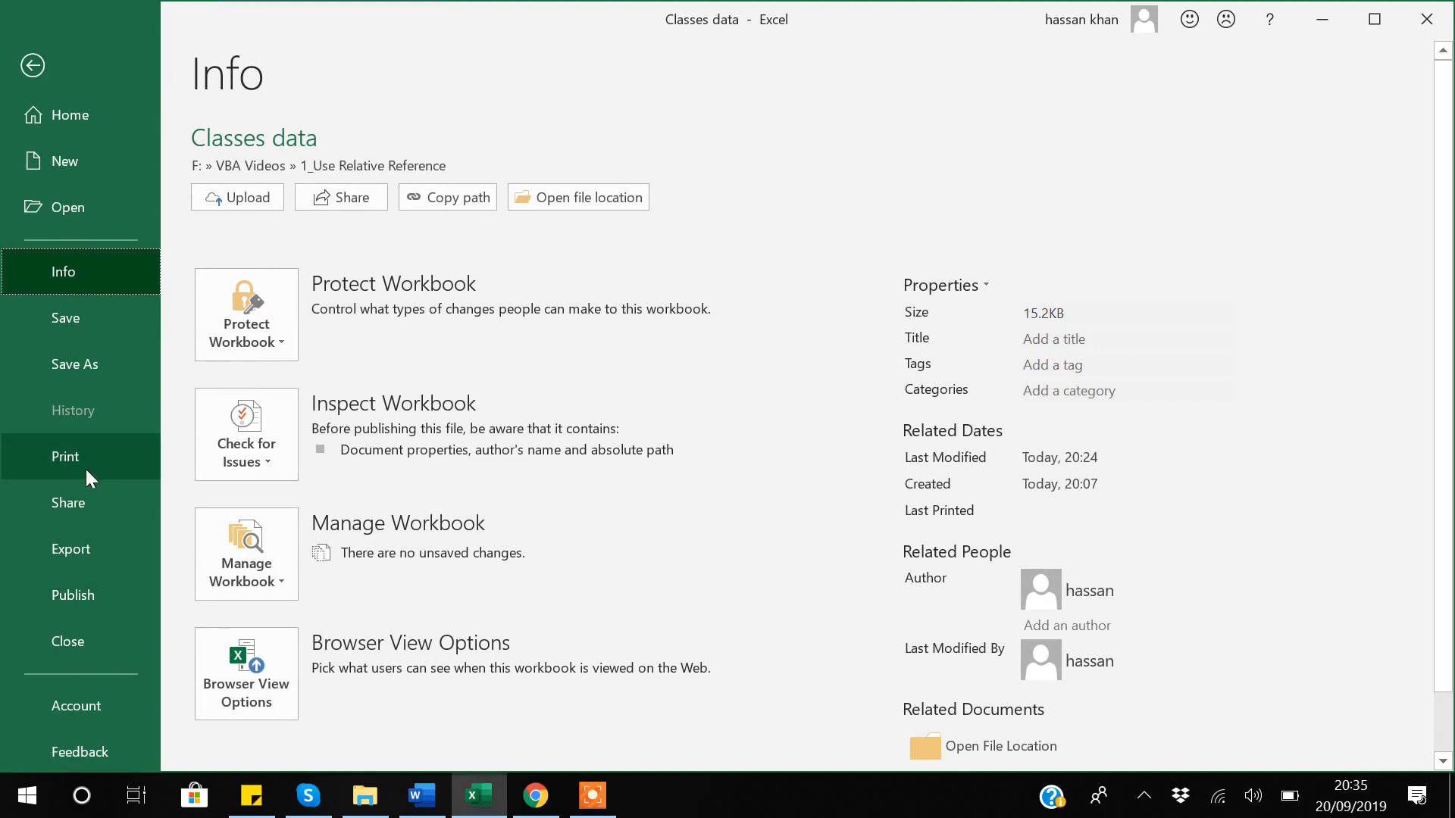
{"action": "scroll", "coordinate": [85, 470], "scroll_direction": "down", "scroll_amount": 1}
{"action": "left_click", "coordinate": [75, 729]}
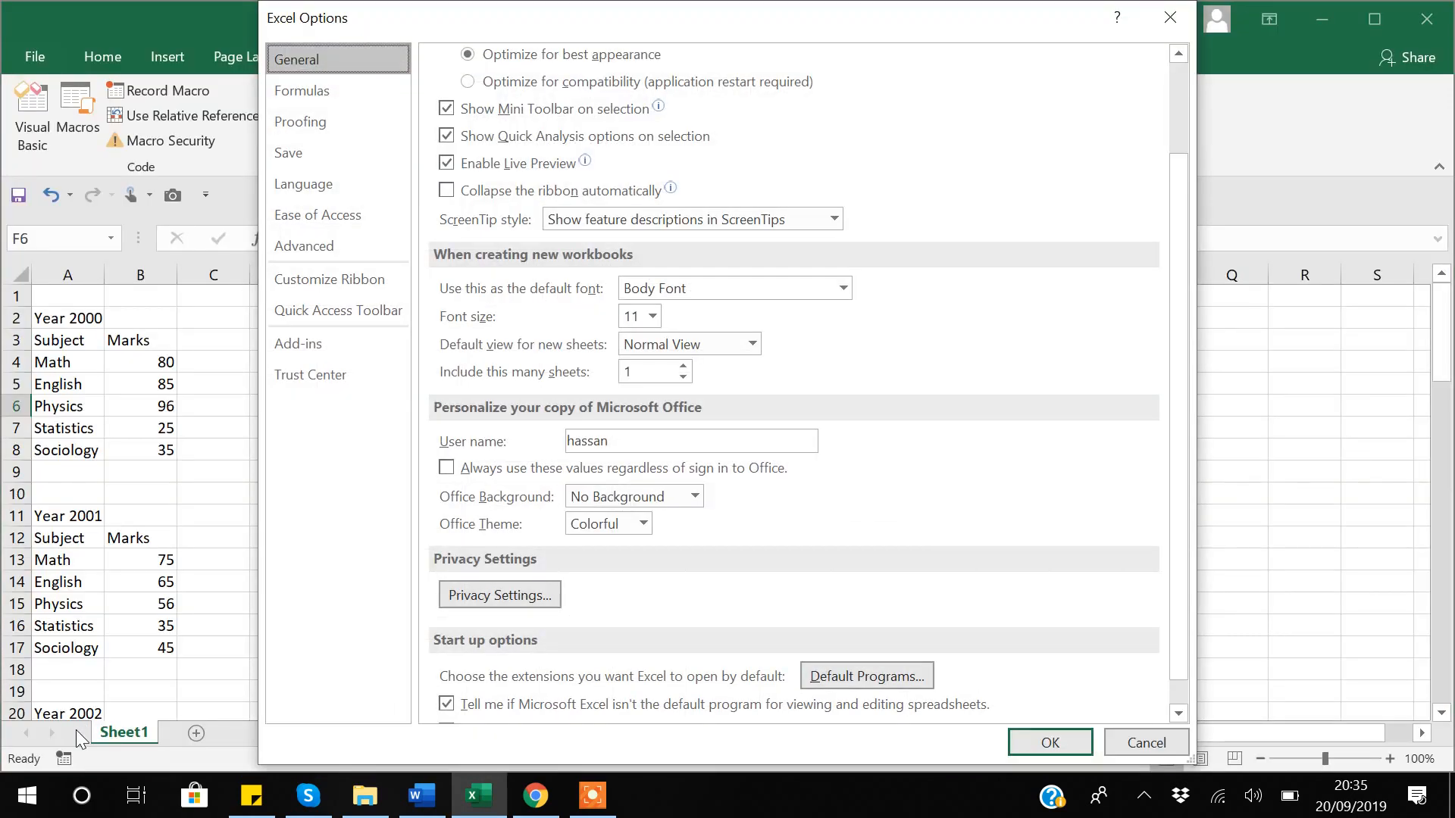
{"action": "left_click", "coordinate": [324, 280]}
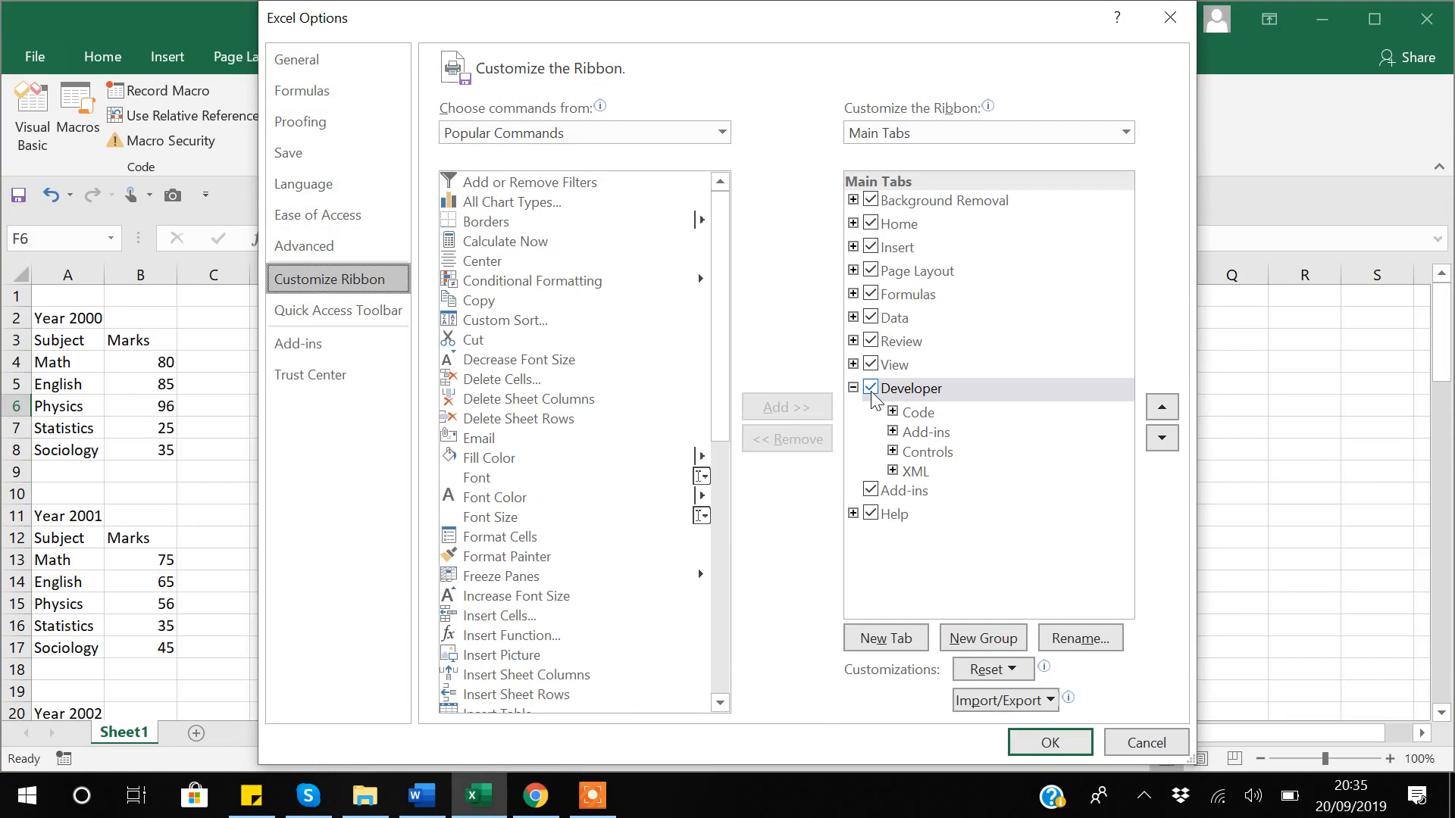
{"action": "left_click", "coordinate": [1050, 750]}
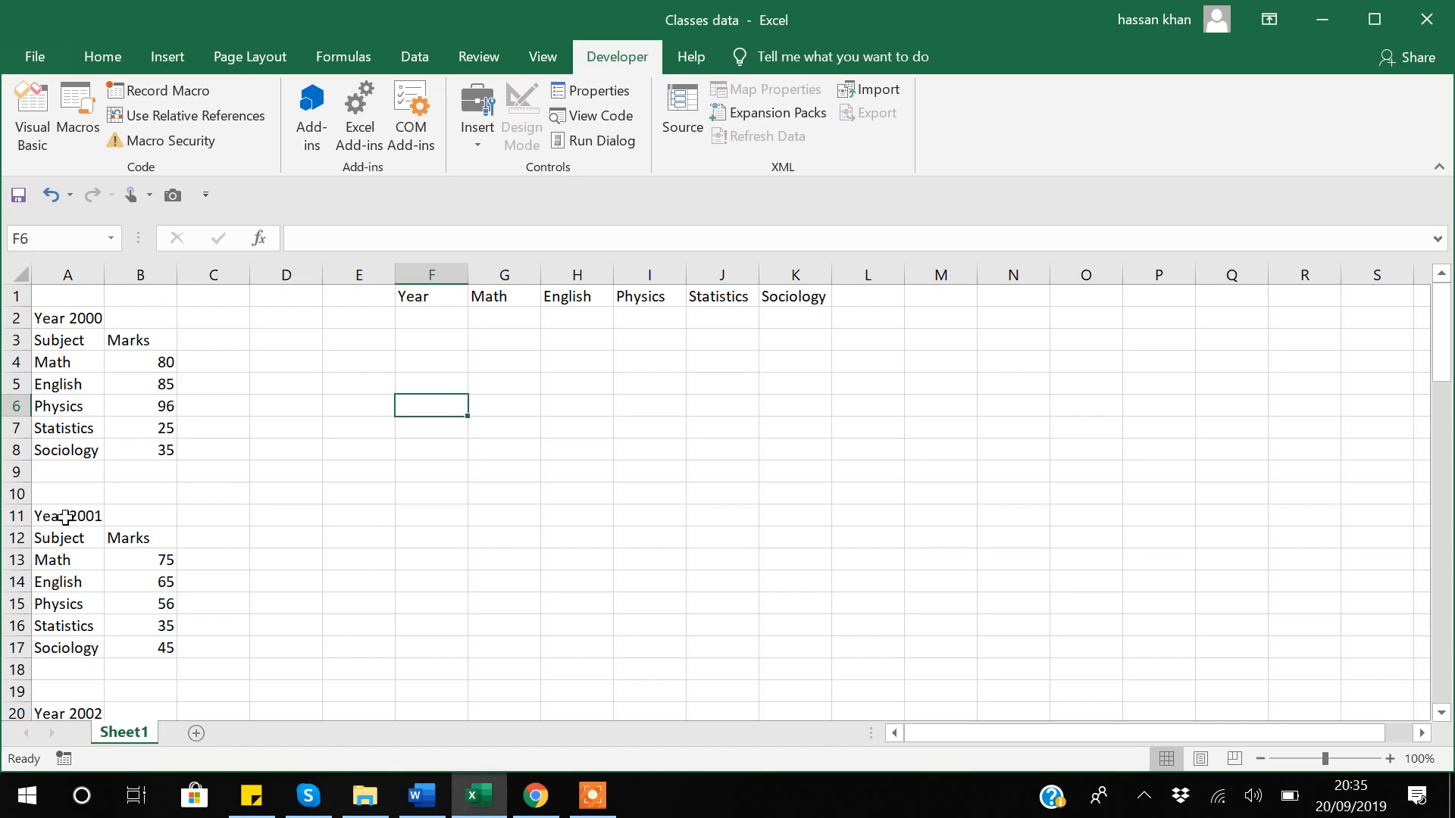
{"action": "scroll", "coordinate": [66, 517], "scroll_direction": "down", "scroll_amount": 2}
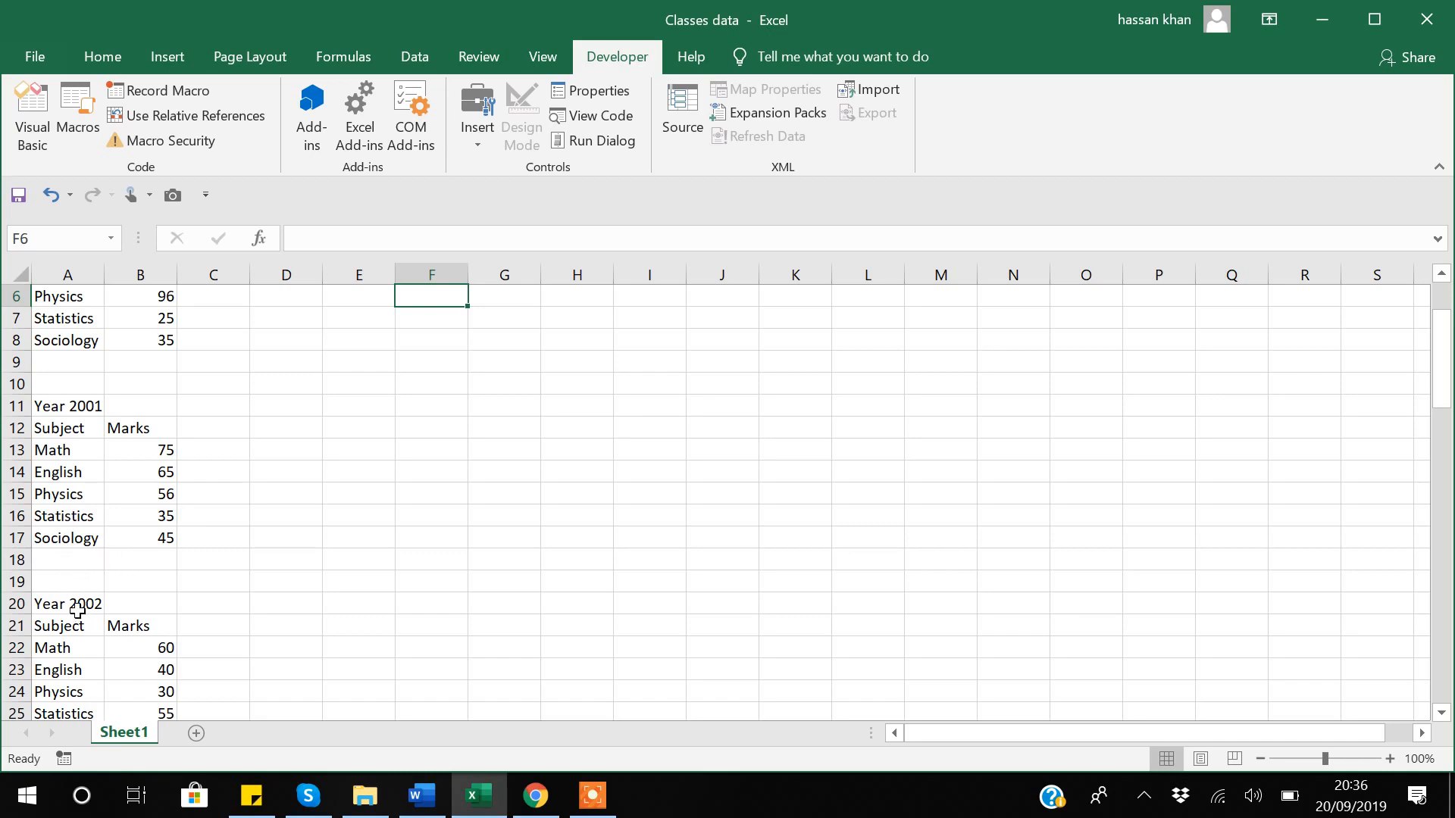
{"action": "scroll", "coordinate": [77, 610], "scroll_direction": "up", "scroll_amount": 2}
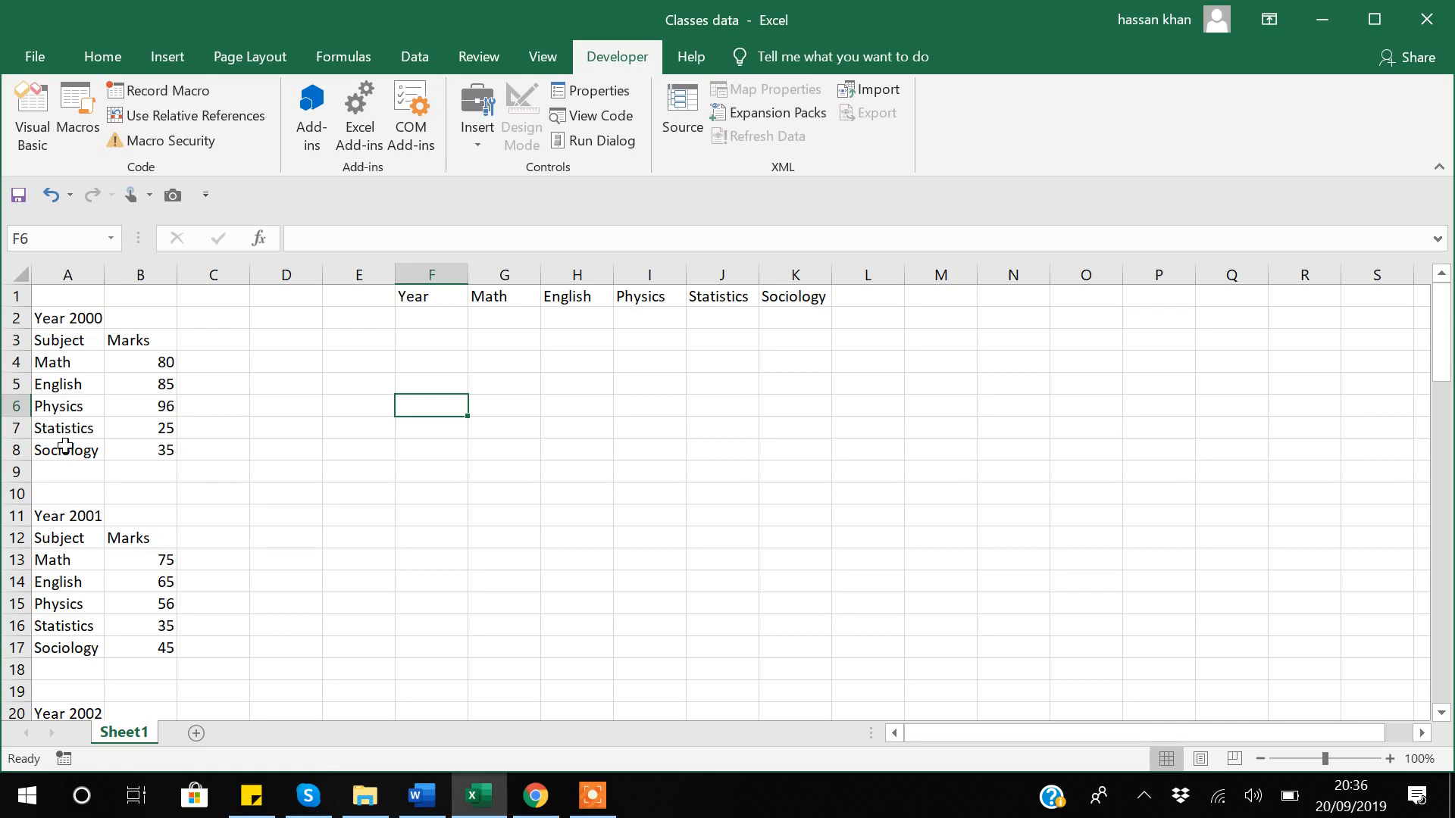
{"action": "scroll", "coordinate": [66, 447], "scroll_direction": "down", "scroll_amount": 1}
{"action": "scroll", "coordinate": [52, 588], "scroll_direction": "down", "scroll_amount": 20}
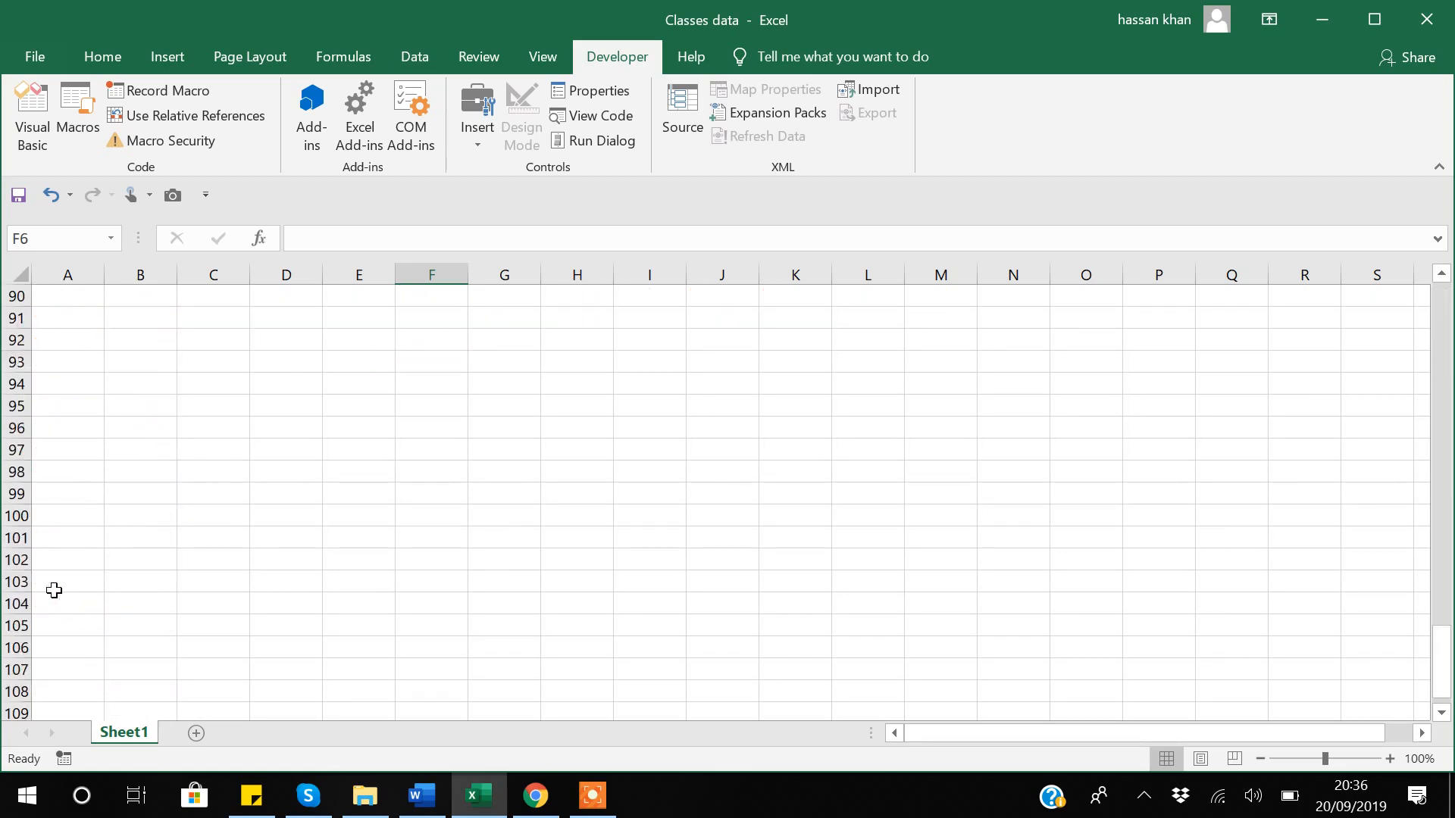
{"action": "scroll", "coordinate": [54, 590], "scroll_direction": "up", "scroll_amount": 14}
{"action": "scroll", "coordinate": [54, 590], "scroll_direction": "down", "scroll_amount": 4}
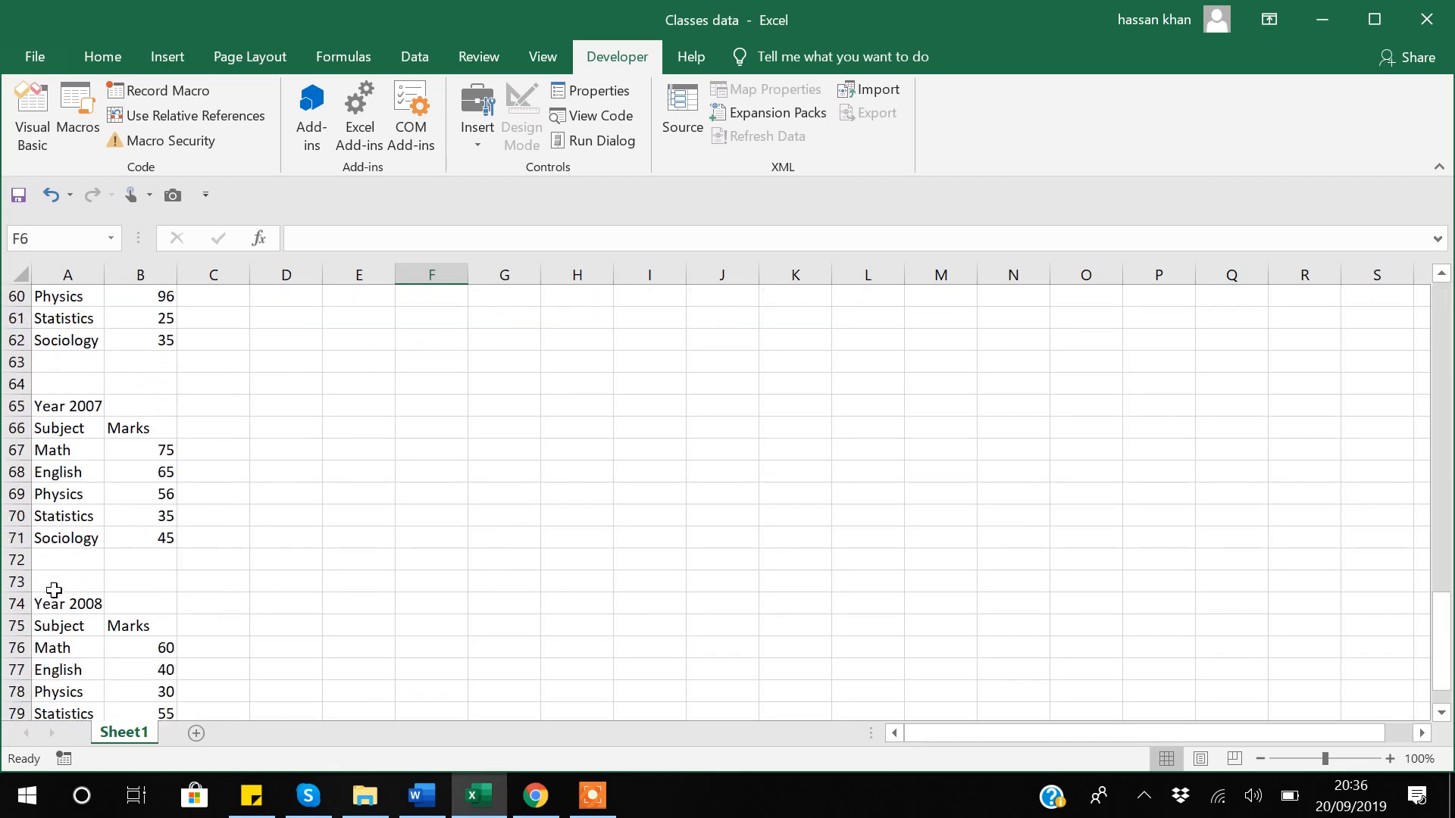
{"action": "scroll", "coordinate": [53, 591], "scroll_direction": "up", "scroll_amount": 20}
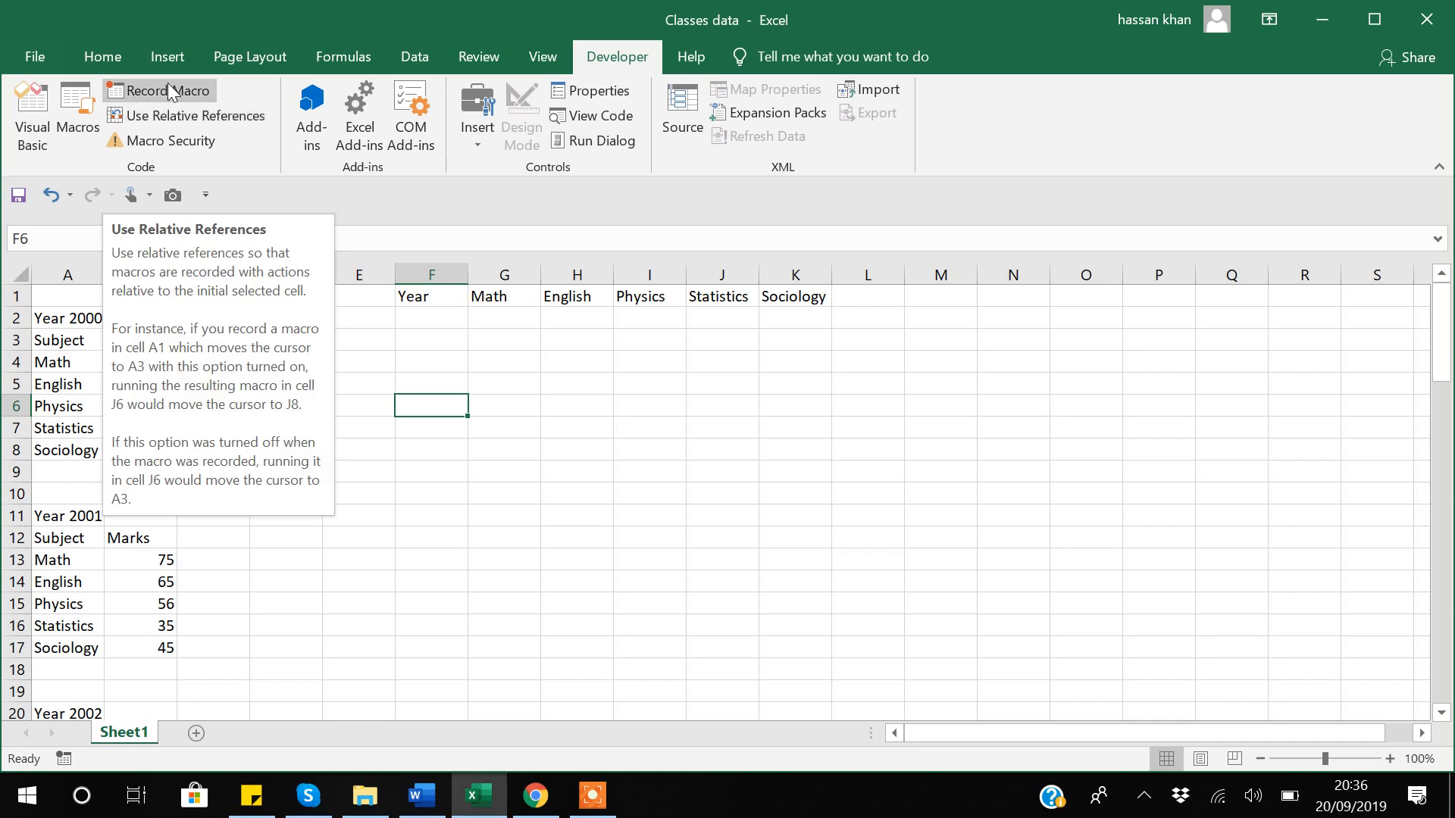
Turn on Use Relative References on the Developer tab.
{"action": "left_click", "coordinate": [203, 116]}
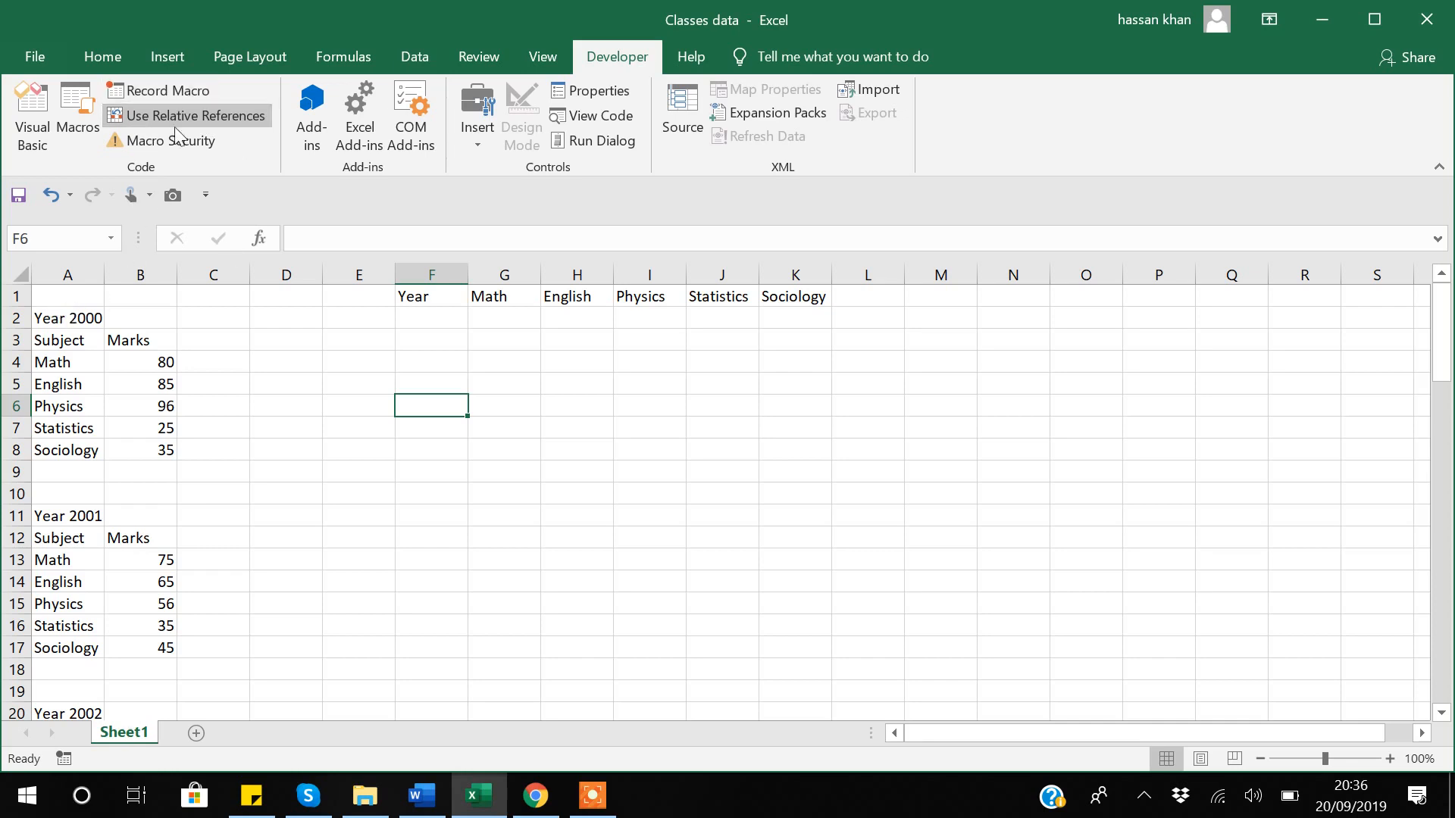
Select the Year 2000 label in A2 and open the Record Macro dialog.
{"action": "left_click", "coordinate": [74, 323]}
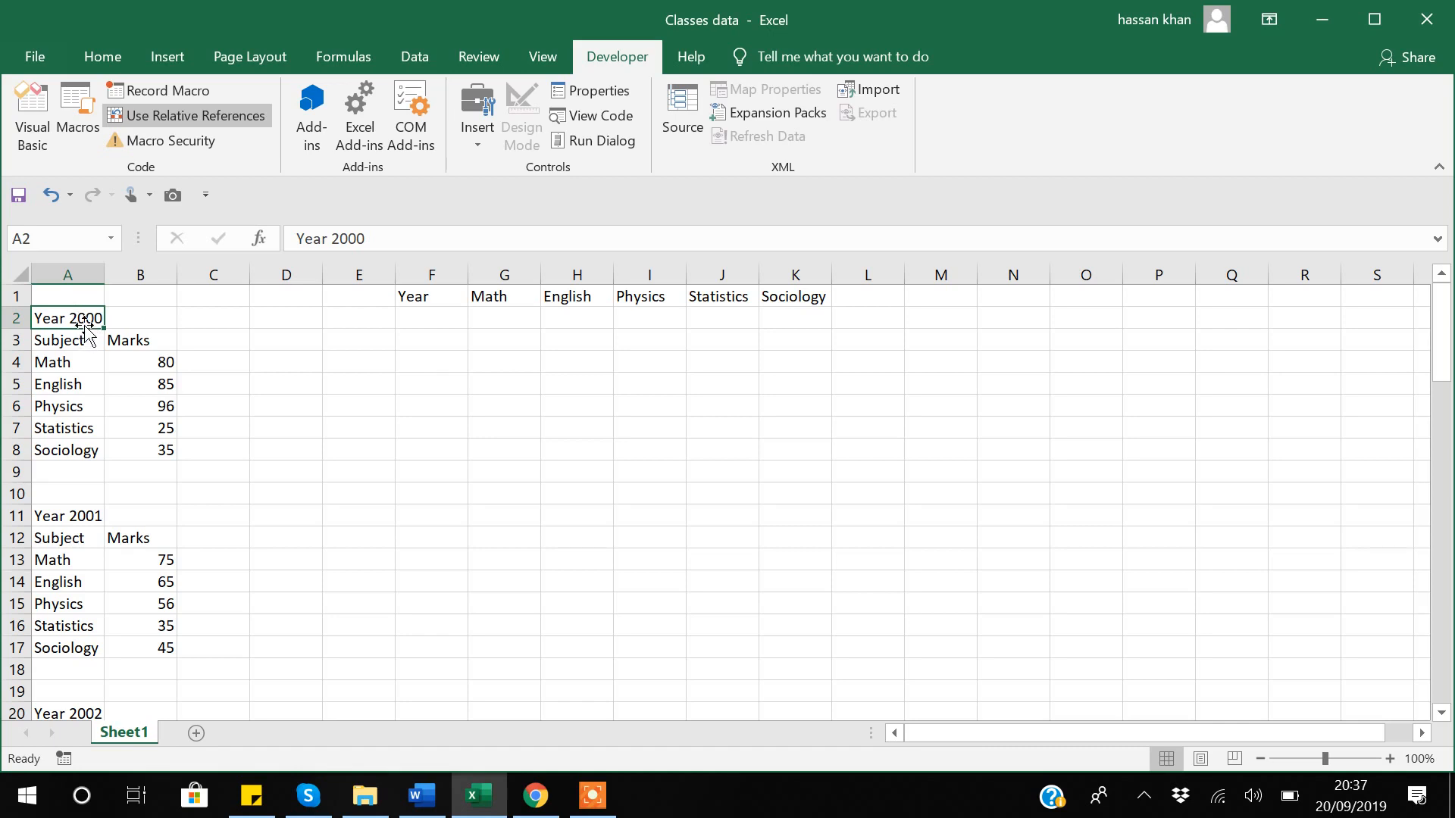
{"action": "left_click", "coordinate": [171, 90]}
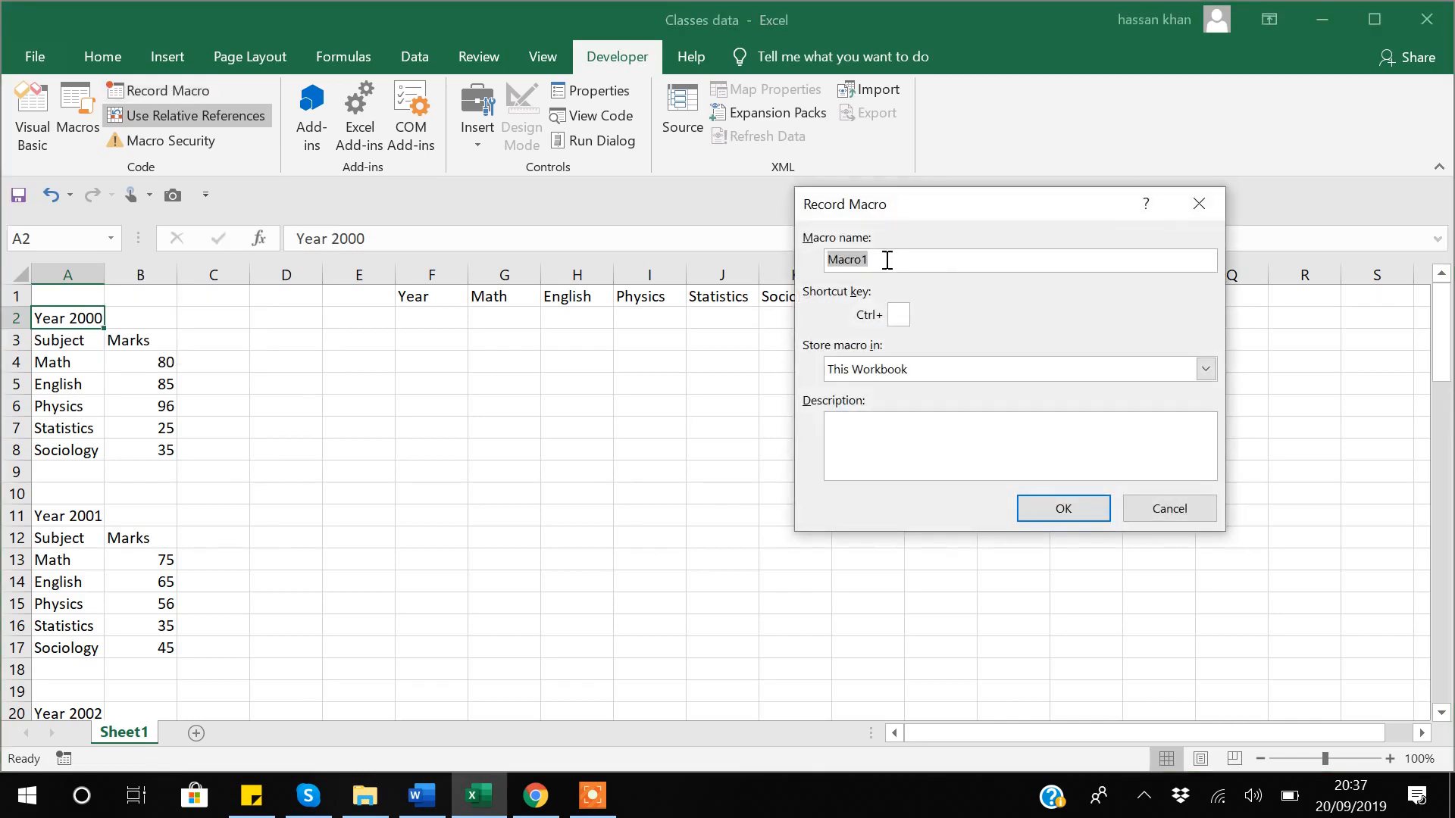
Start recording Macro1 with shortcut key Ctrl+d.
{"action": "left_click", "coordinate": [898, 315]}
{"action": "type", "text": "d"}
{"action": "left_click", "coordinate": [1064, 509]}
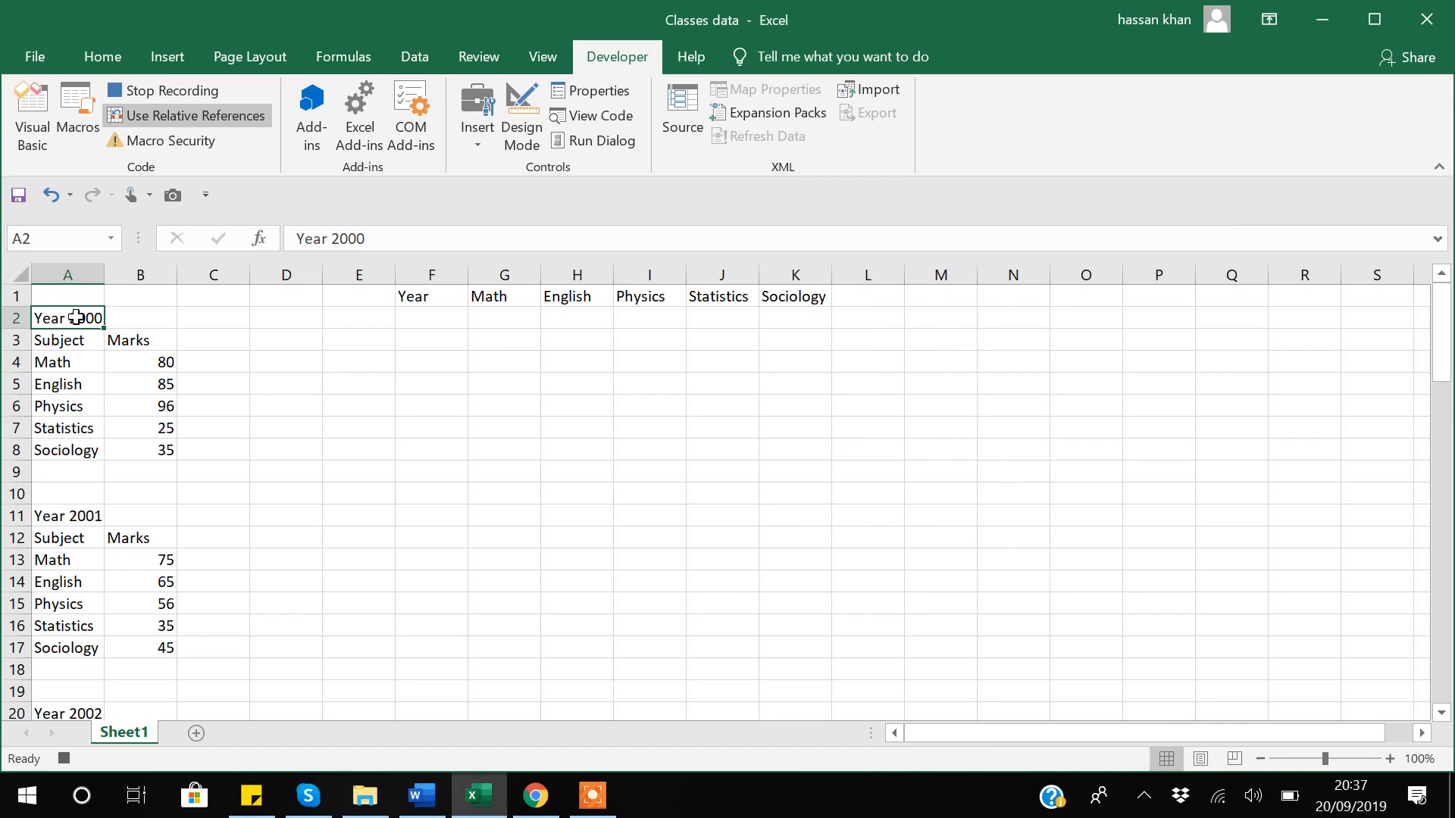
Paste Year 2000 into F2 and its B4:B8 marks transposed into G2, ending on A11.
{"action": "left_click", "coordinate": [417, 316]}
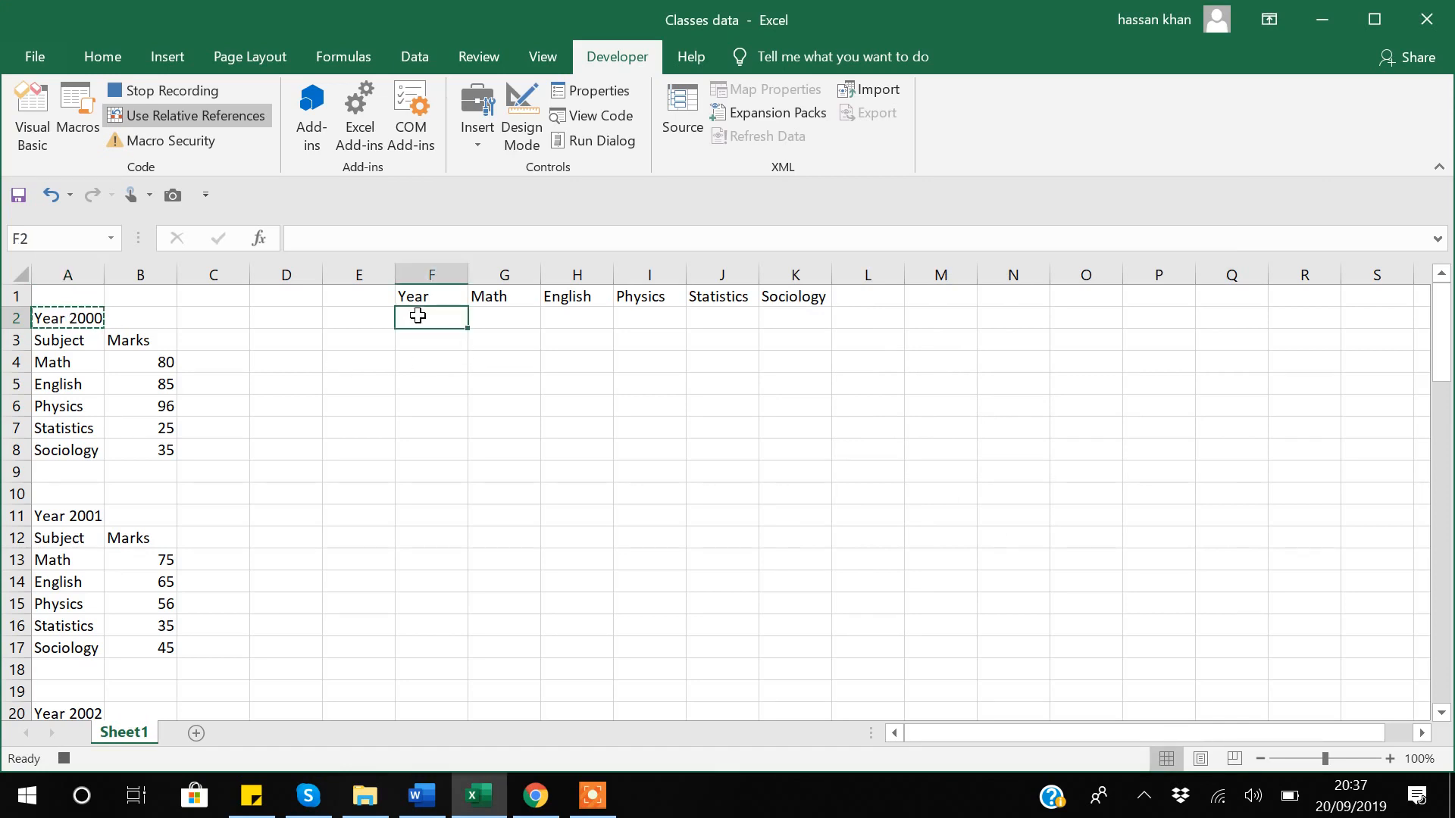
{"action": "type", "text": "Year 2000"}
{"action": "left_click", "coordinate": [157, 361]}
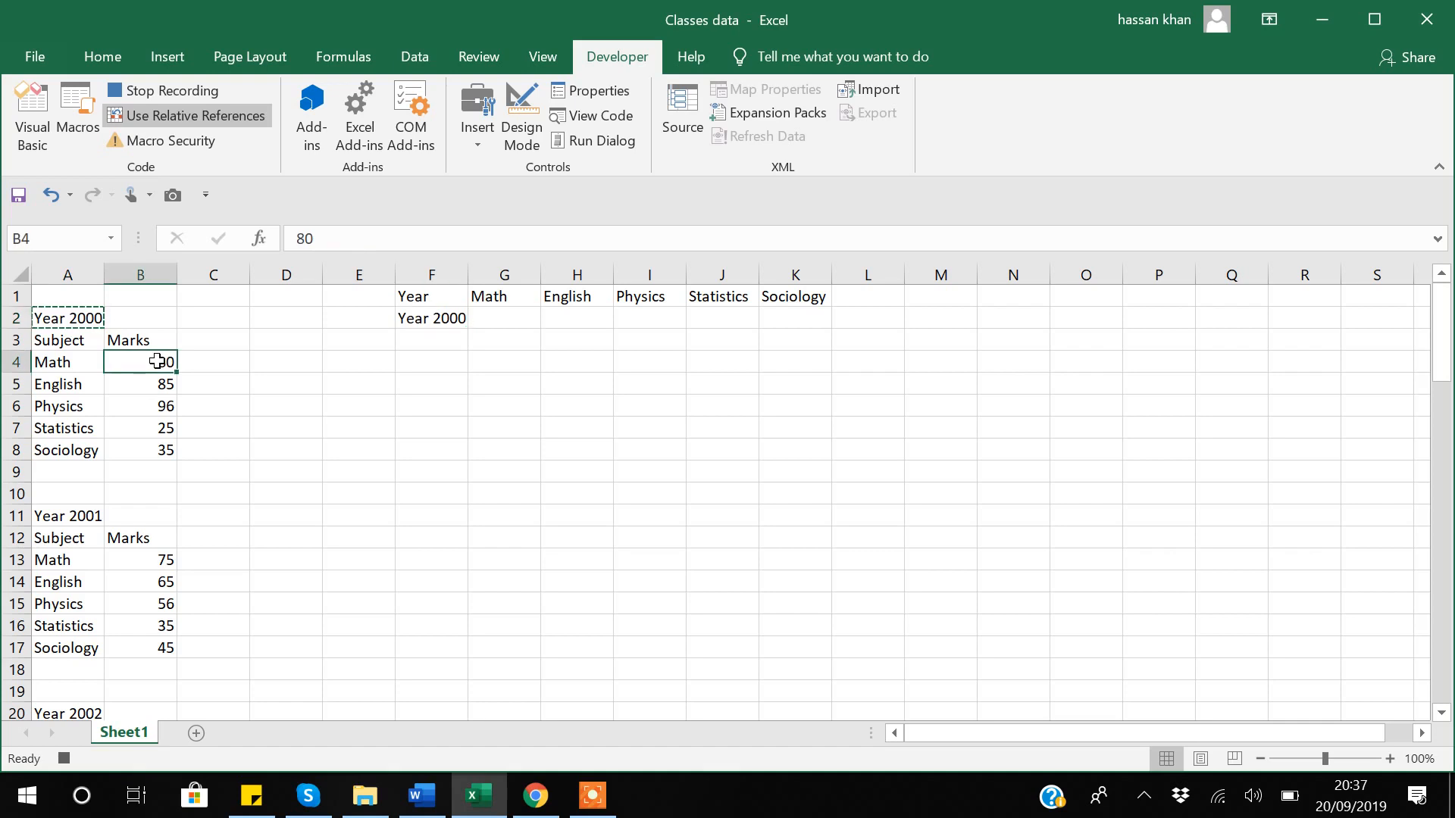
{"action": "key", "text": "shift+Down"}
{"action": "key", "text": "shift+Down"}
{"action": "key", "text": "shift+Down"}
{"action": "key", "text": "shift+Down"}
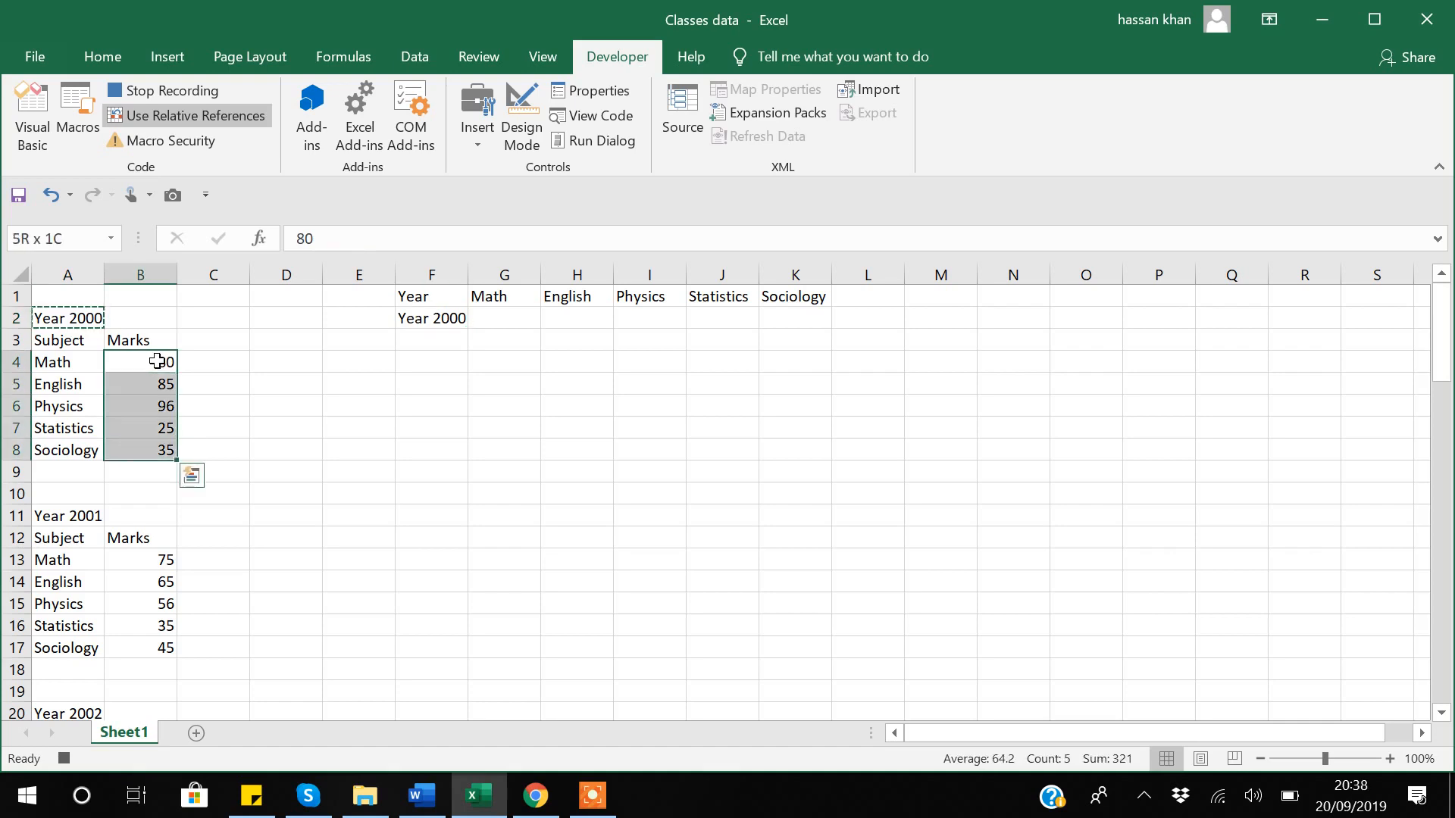
{"action": "key", "text": "ctrl+c"}
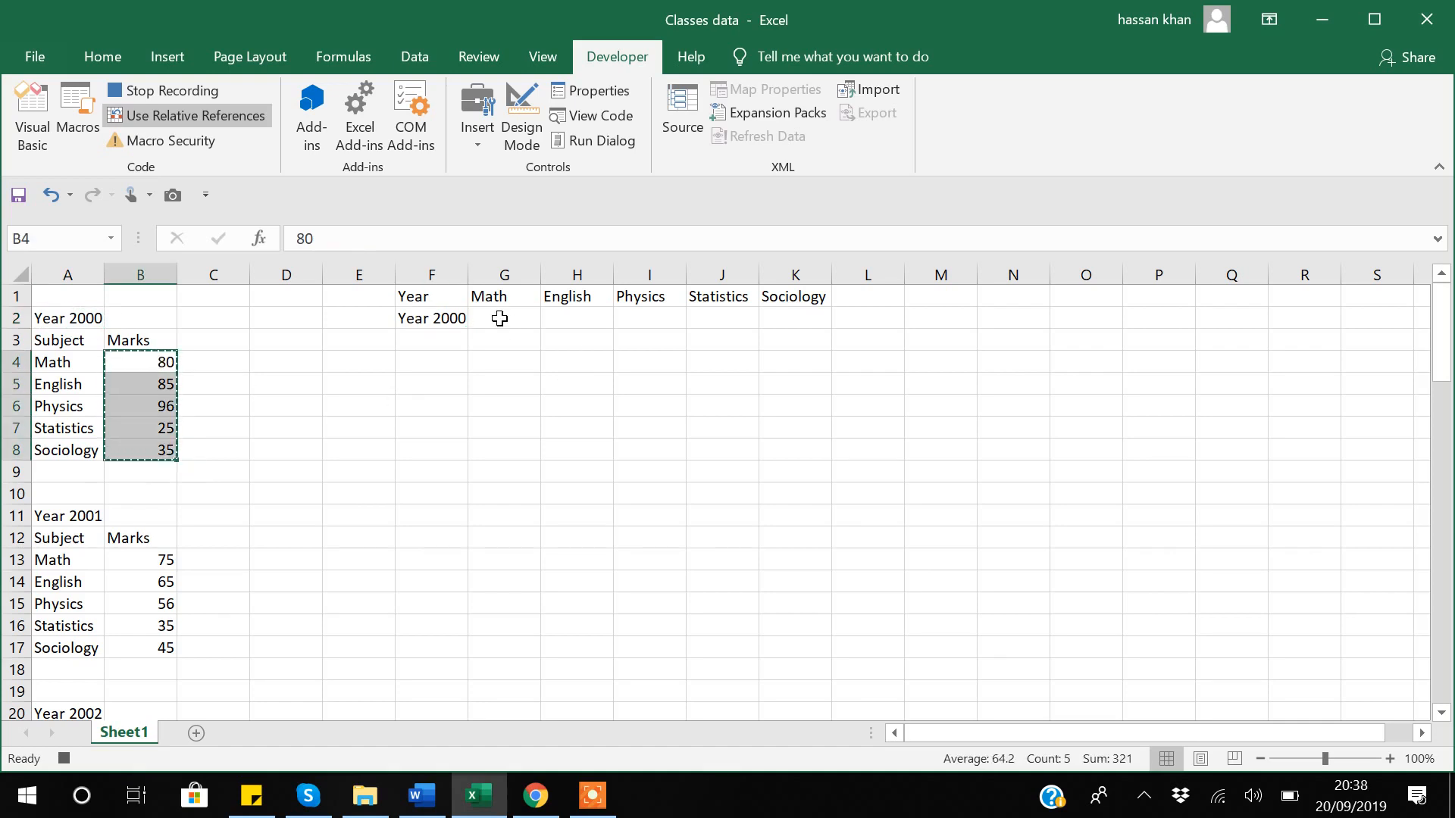
{"action": "left_click", "coordinate": [500, 317]}
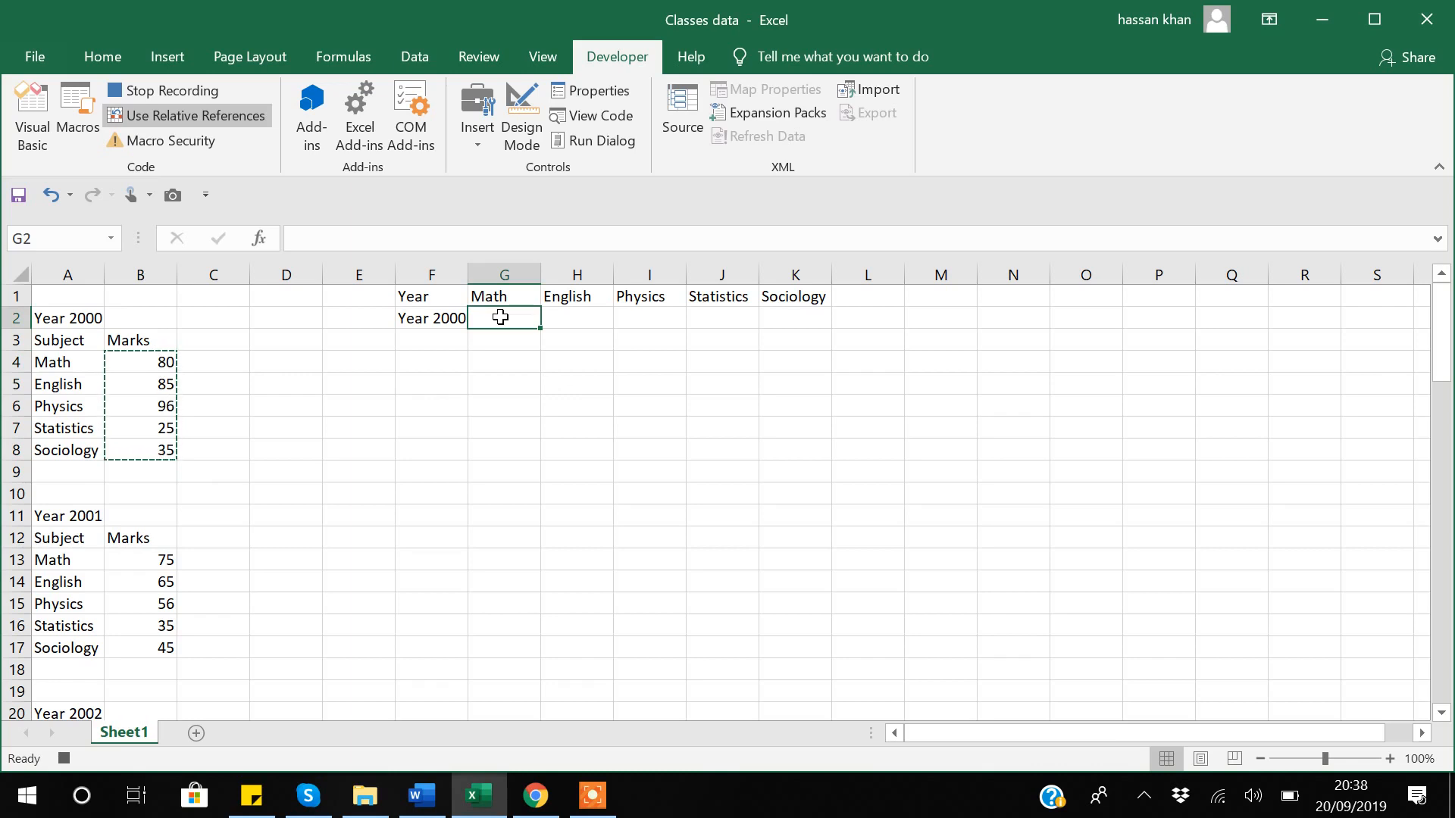
{"action": "right_click", "coordinate": [500, 316]}
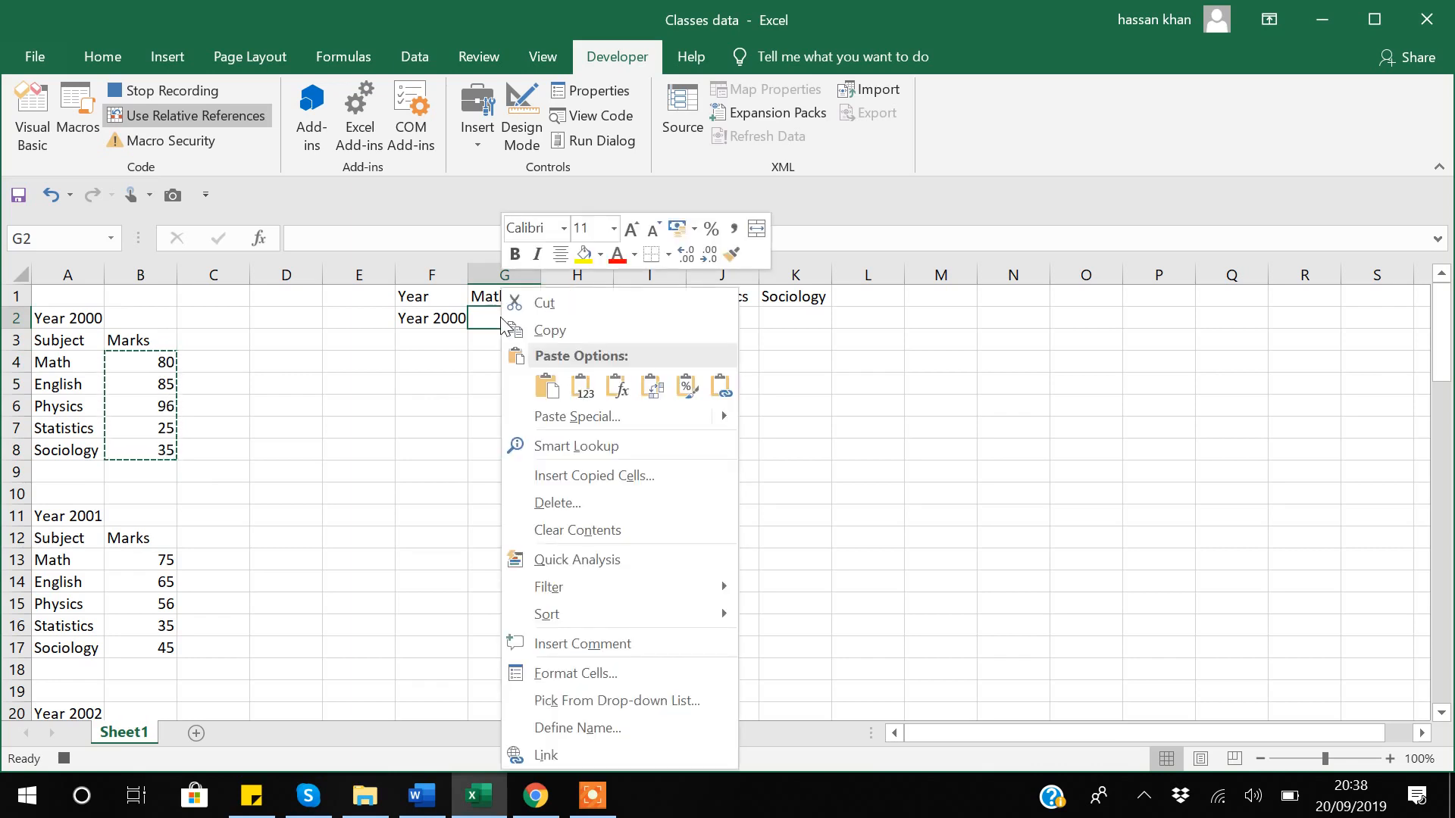
{"action": "left_click", "coordinate": [648, 388]}
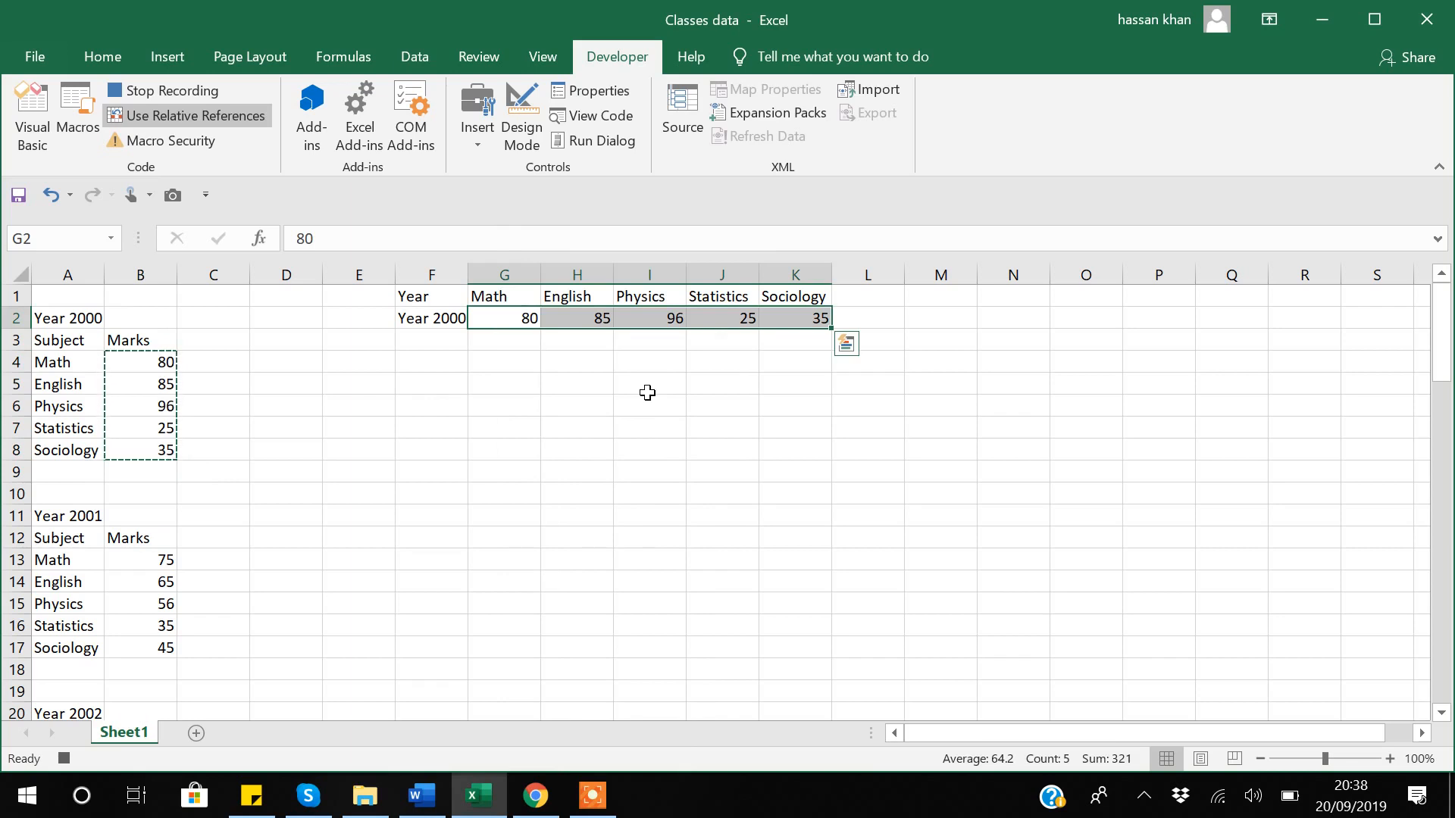
{"action": "left_click", "coordinate": [68, 520]}
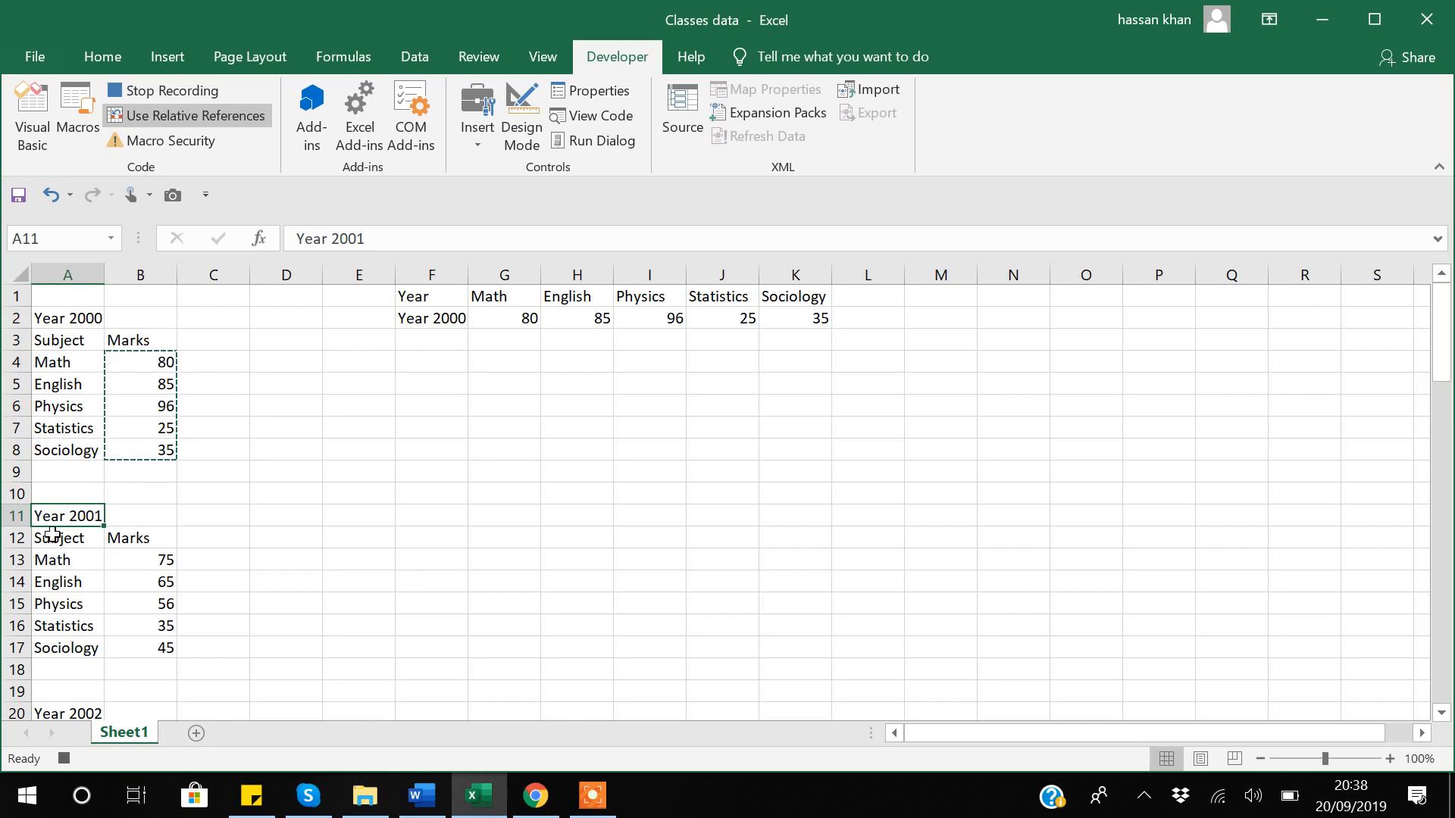
Decline saving as a macro-free workbook, reselect A11, and stop the macro recording.
{"action": "key", "text": "ctrl+s"}
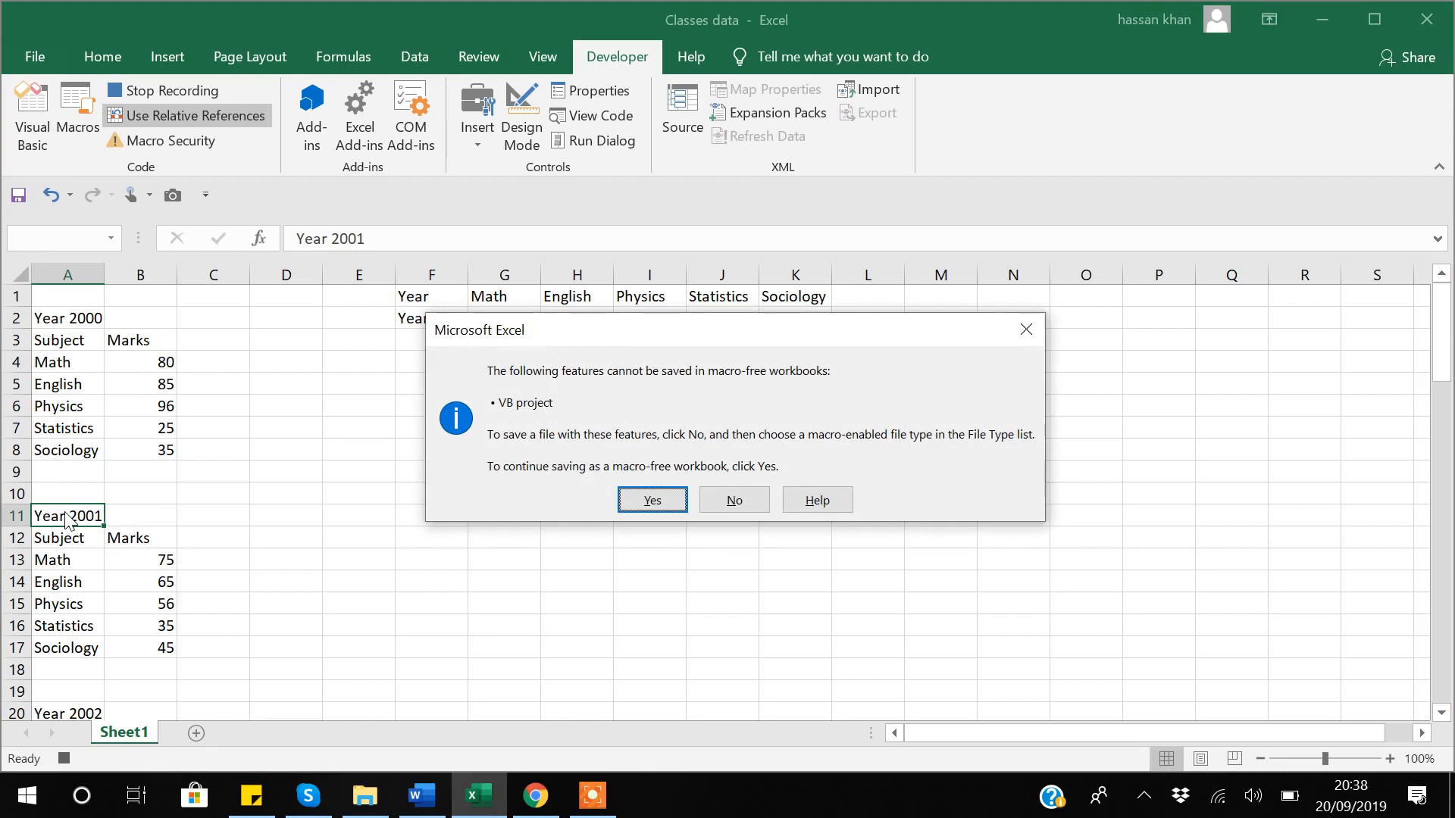
{"action": "left_click", "coordinate": [735, 502]}
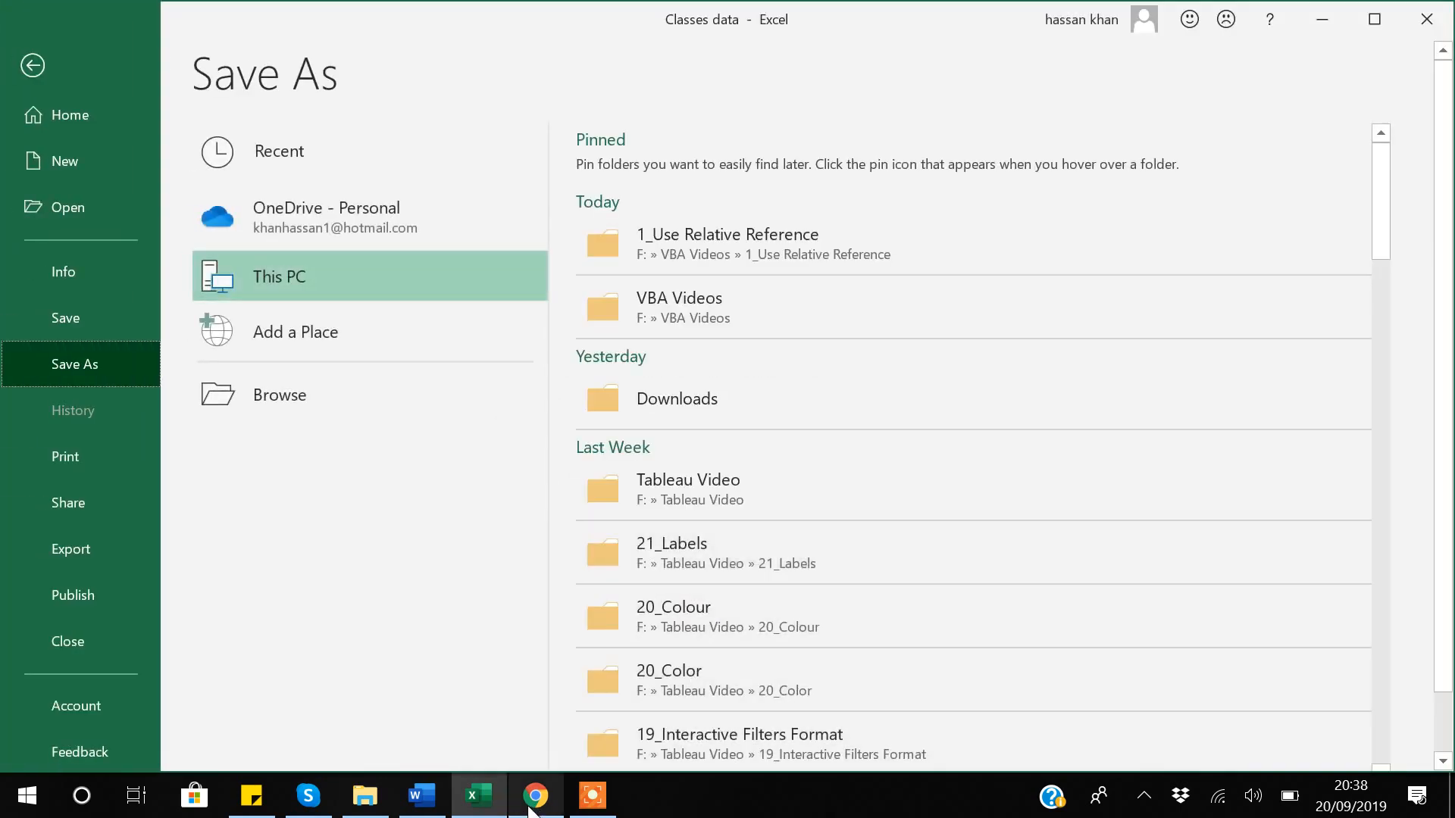
{"action": "left_click", "coordinate": [592, 796]}
{"action": "left_click", "coordinate": [956, 777]}
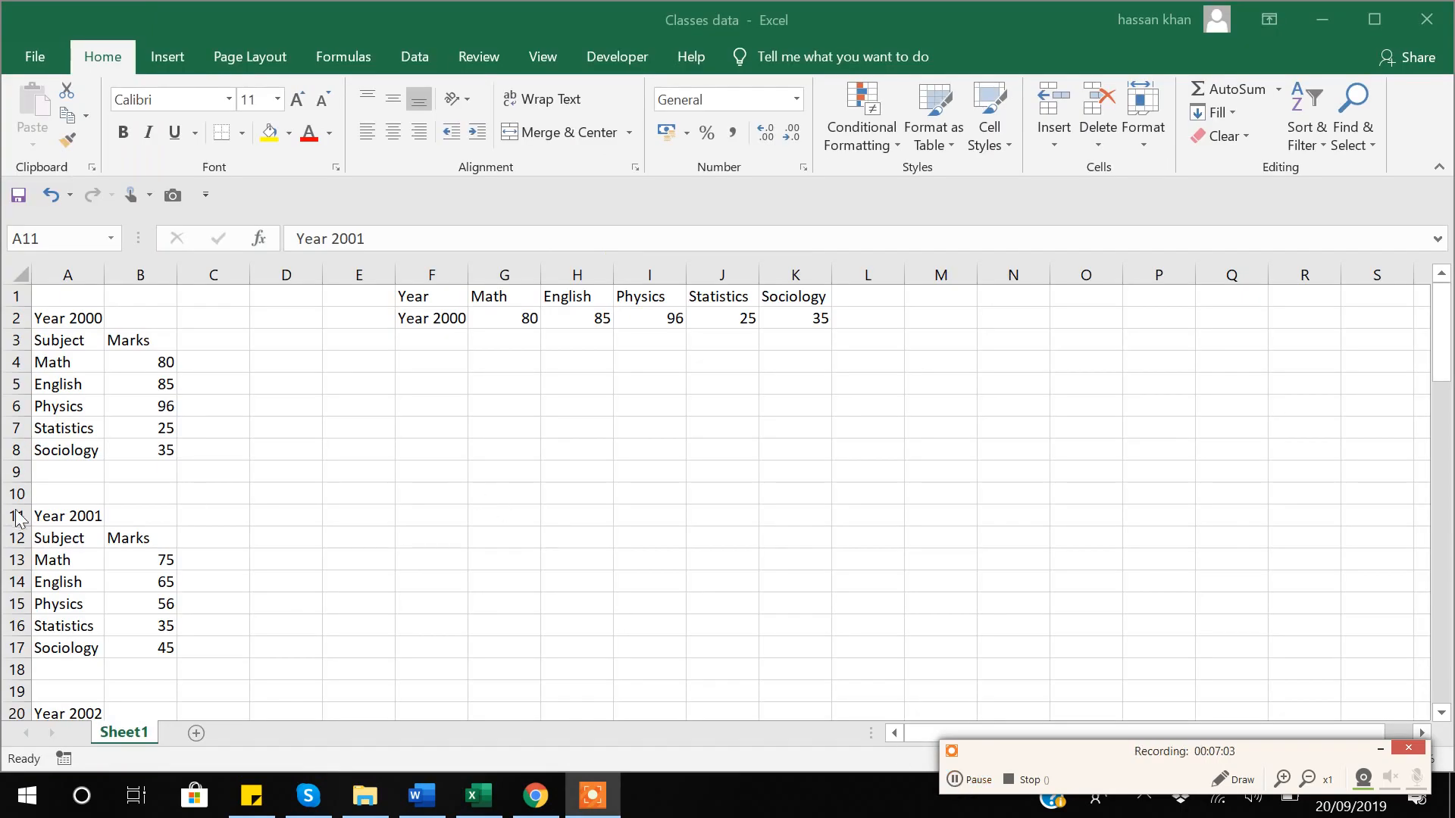
{"action": "left_click", "coordinate": [60, 513]}
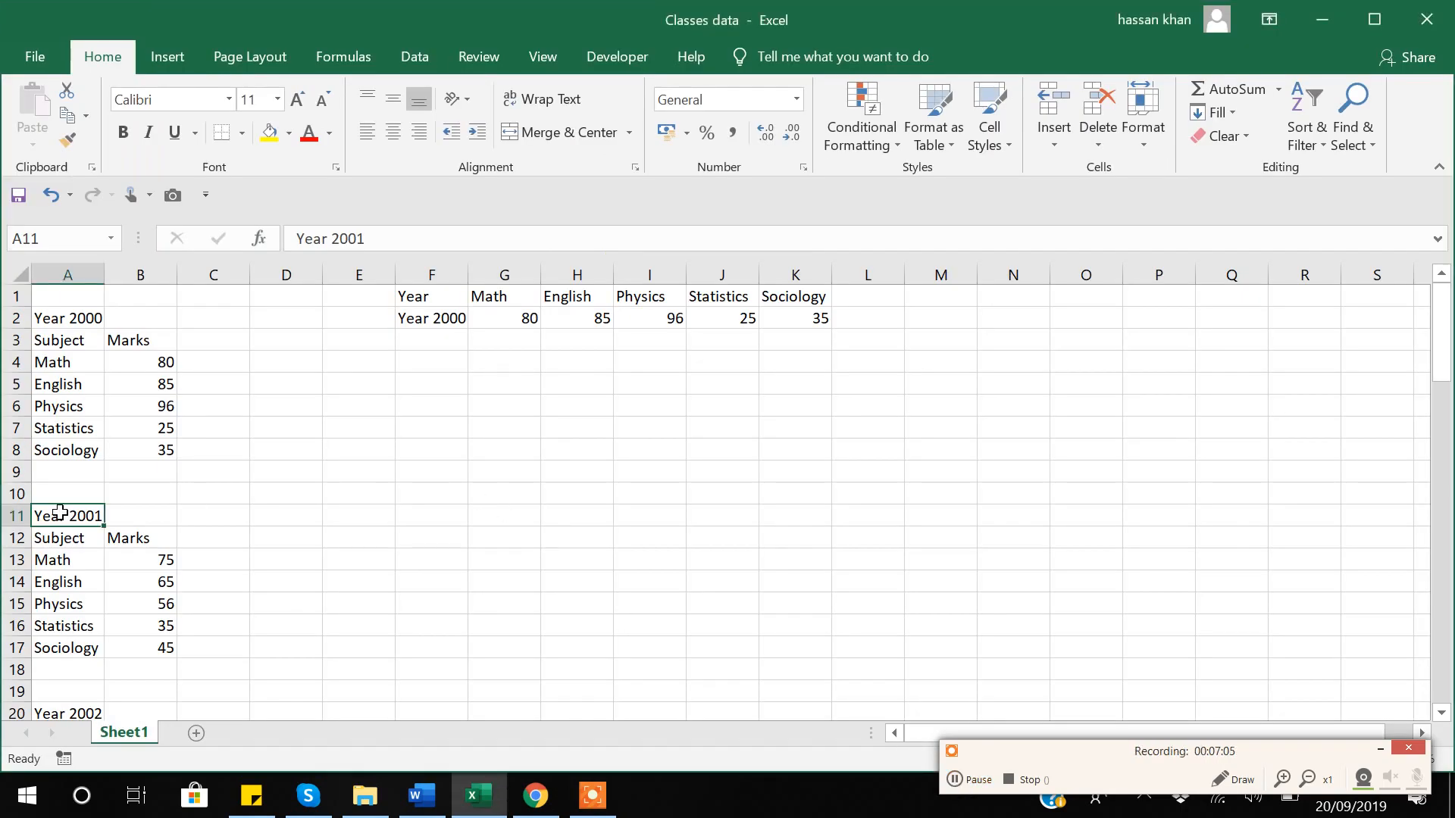
{"action": "left_click", "coordinate": [1376, 748]}
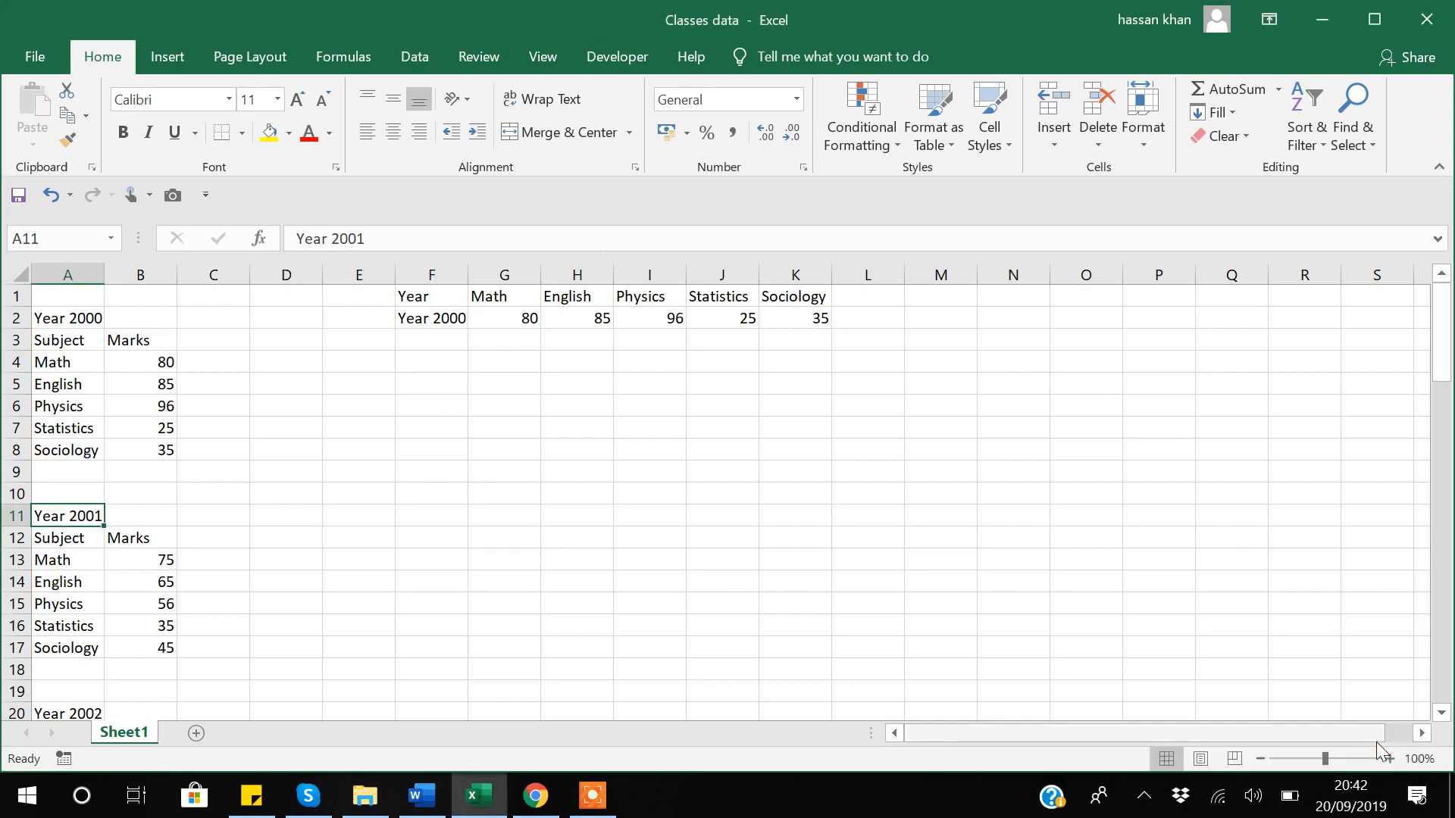
{"action": "left_click", "coordinate": [612, 56]}
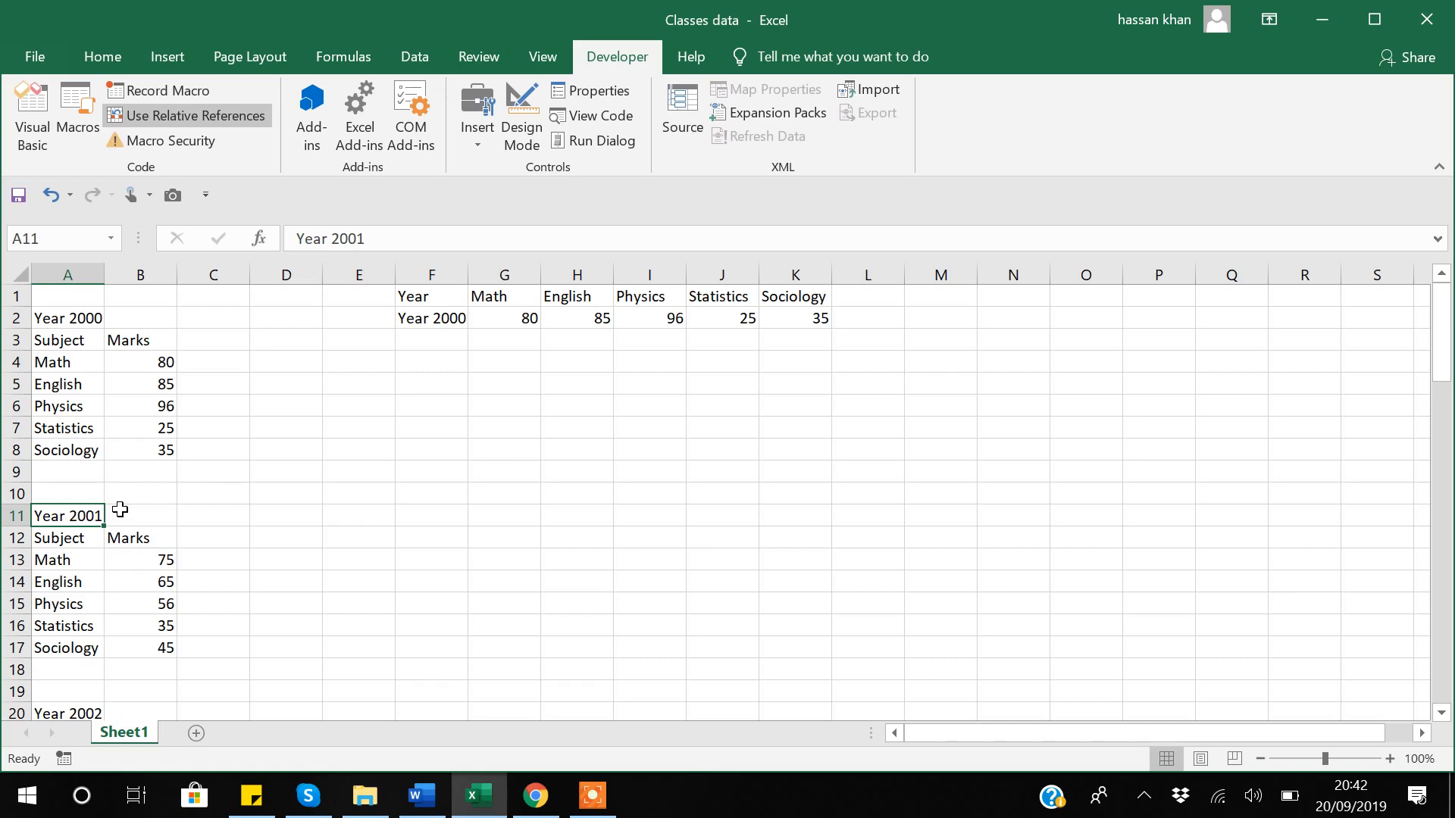
Run Macro1 four times to transpose the following year blocks into the summary table.
{"action": "key", "text": "ctrl+shift+t"}
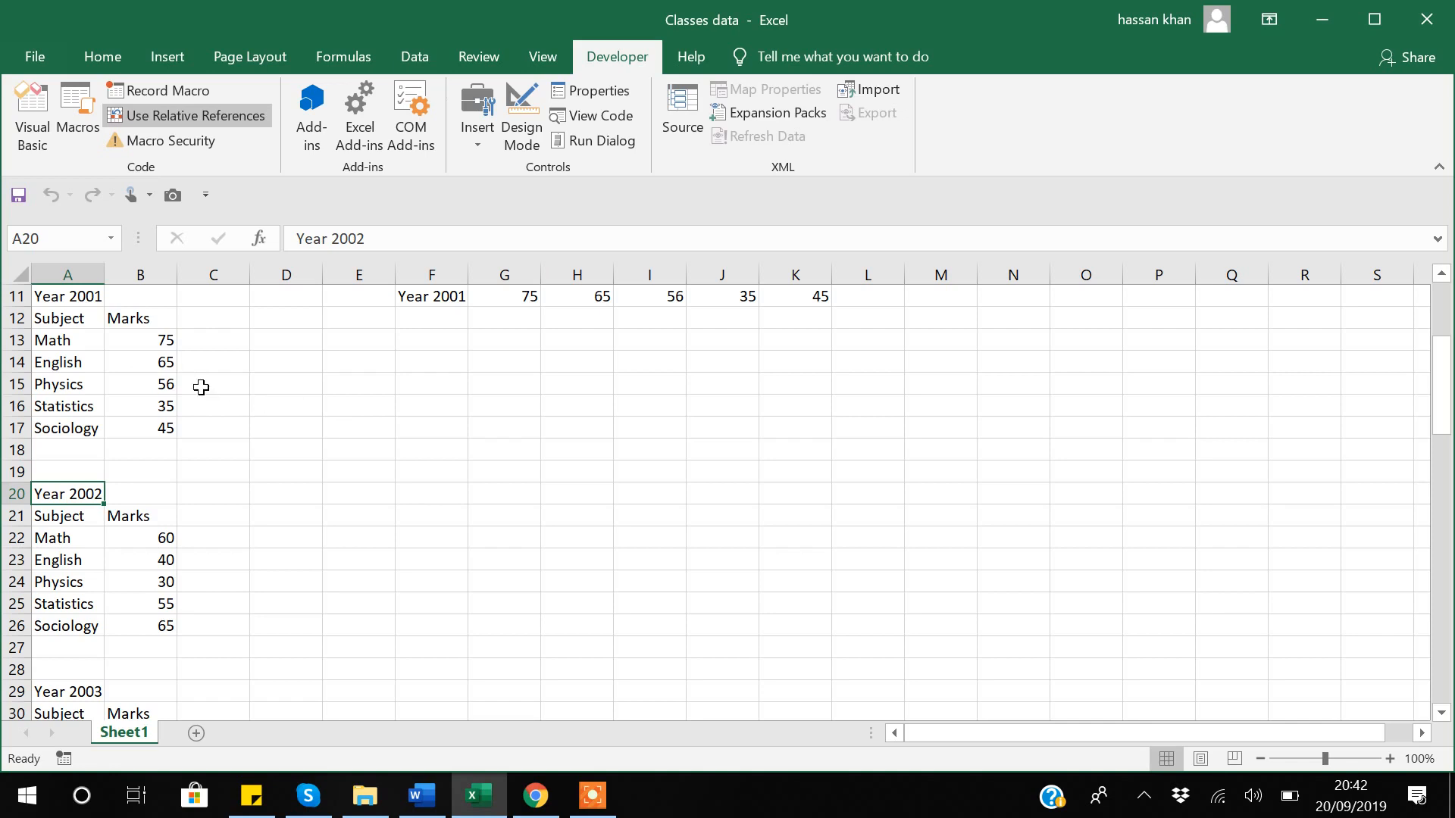
{"action": "key", "text": "ctrl+shift+t"}
{"action": "key", "text": "ctrl+shift+t"}
{"action": "key", "text": "ctrl+shift+t"}
{"action": "key", "text": "ctrl+shift+t"}
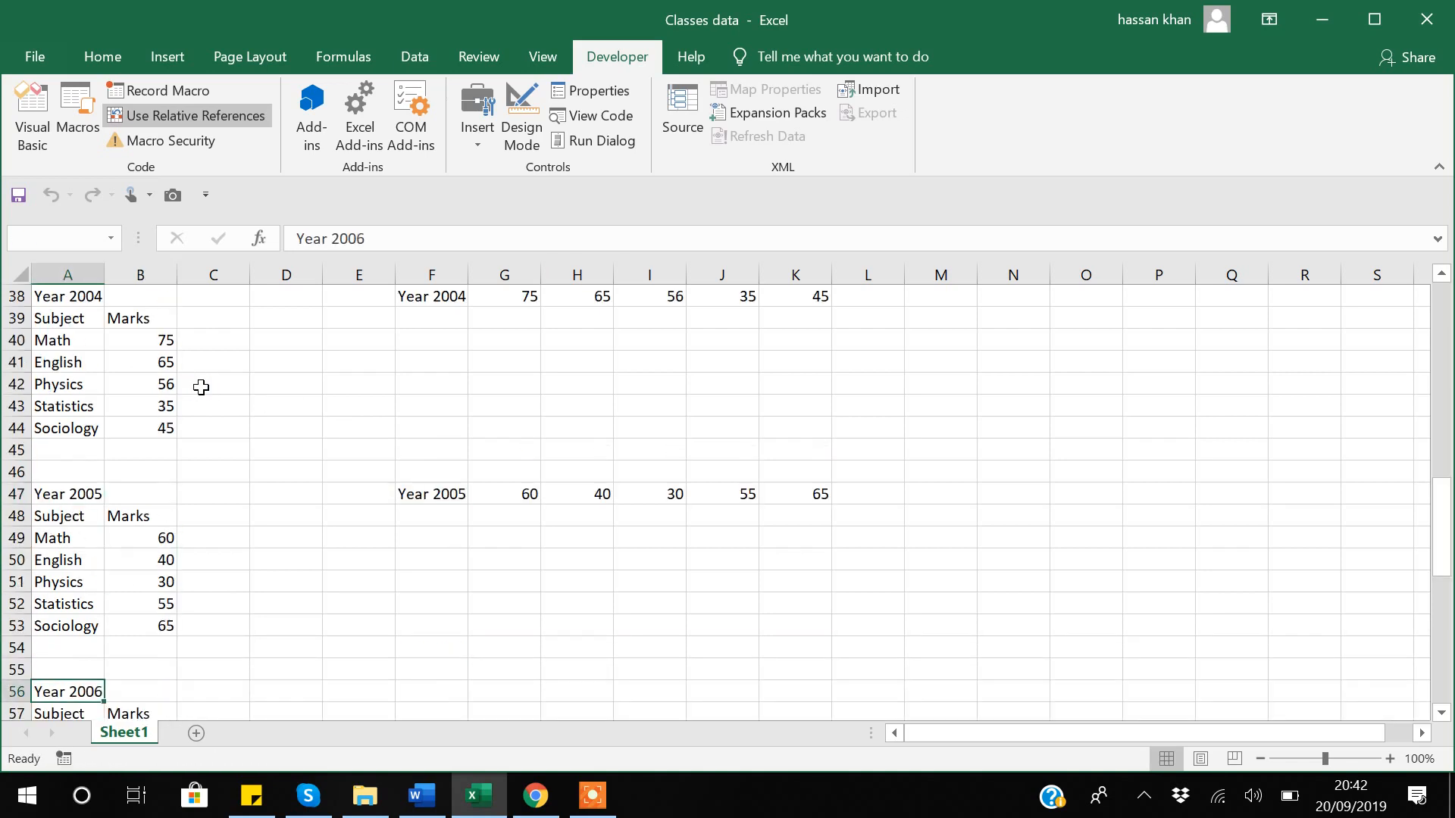
{"action": "key", "text": "ctrl+shift+t"}
{"action": "key", "text": "ctrl+shift+t"}
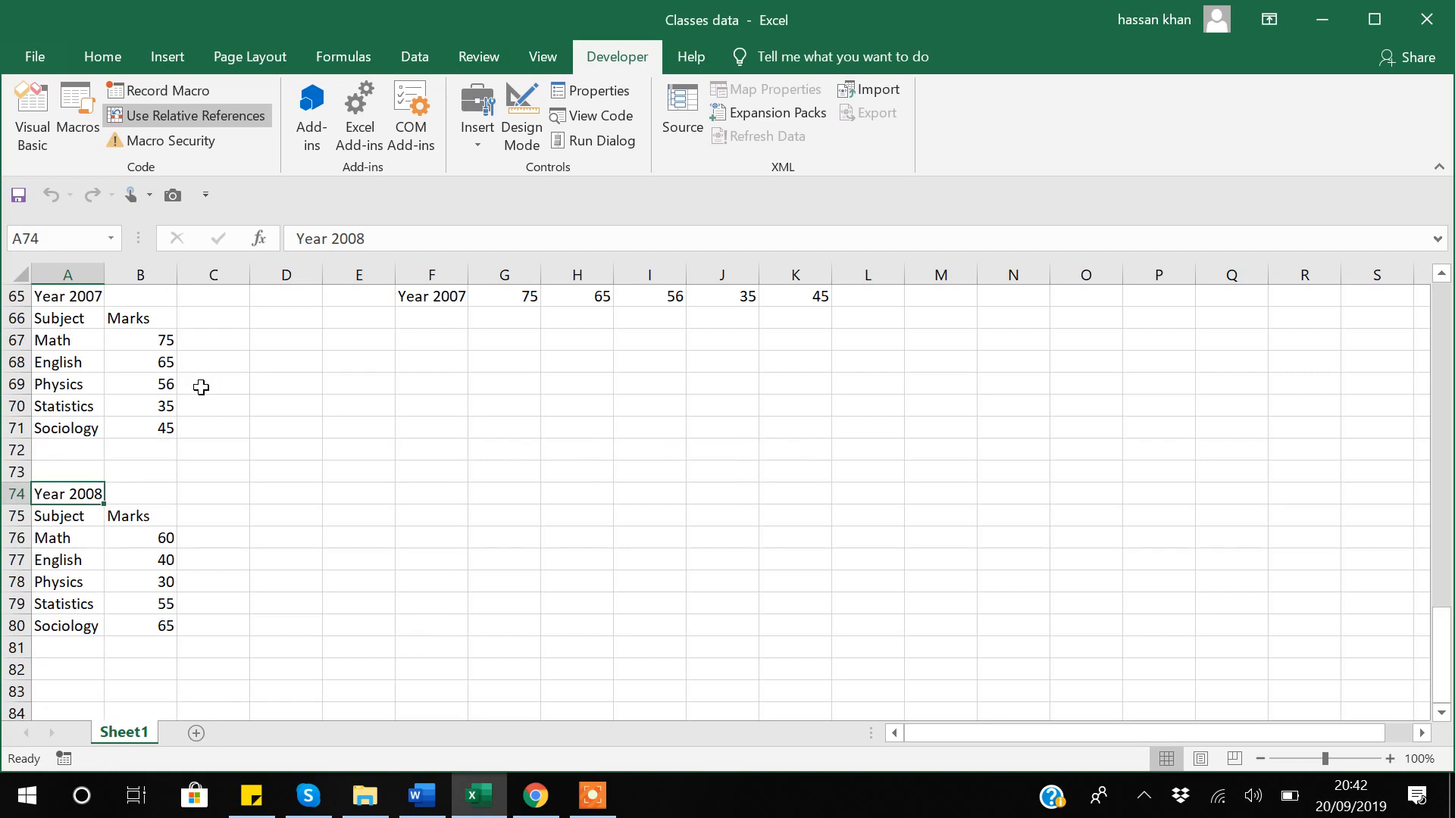
{"action": "key", "text": "ctrl+shift+t"}
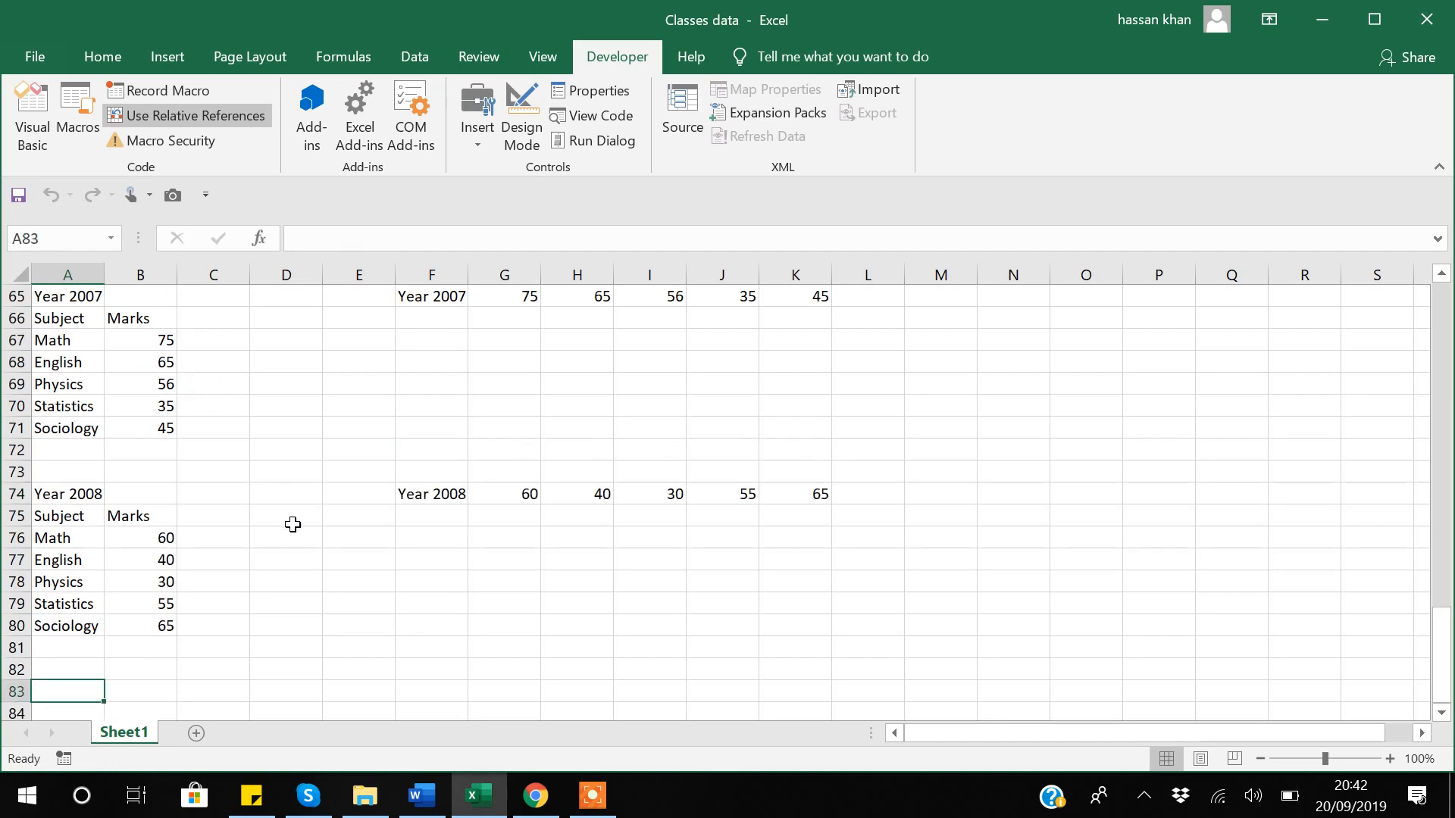
{"action": "scroll", "coordinate": [292, 520], "scroll_direction": "up", "scroll_amount": 12}
{"action": "scroll", "coordinate": [292, 520], "scroll_direction": "up", "scroll_amount": 10}
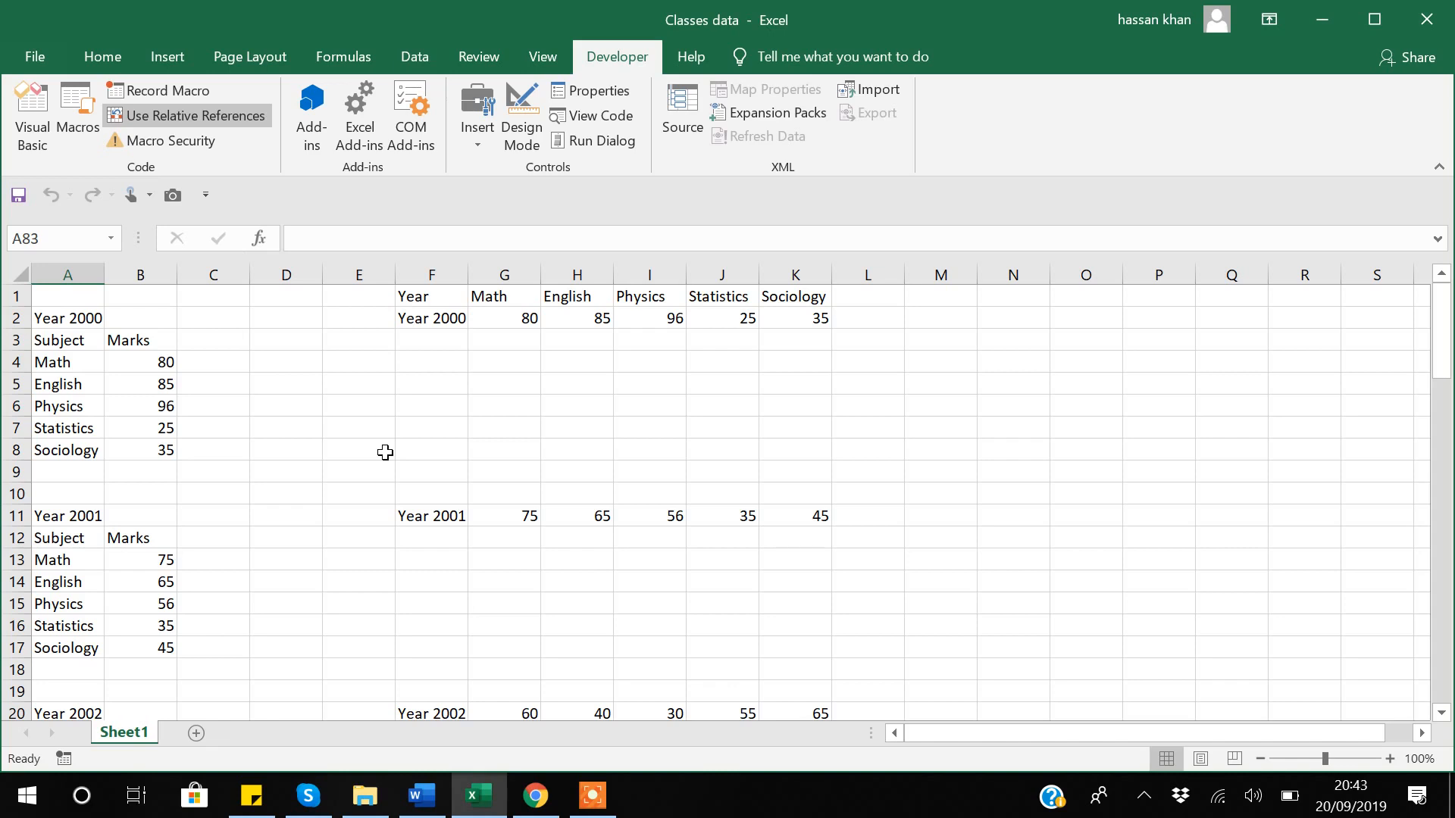
Save the workbook as Excel Macro-Enabled Workbook 'Classes data_2' in the 1_Use Relative Reference folder.
{"action": "left_click", "coordinate": [34, 57]}
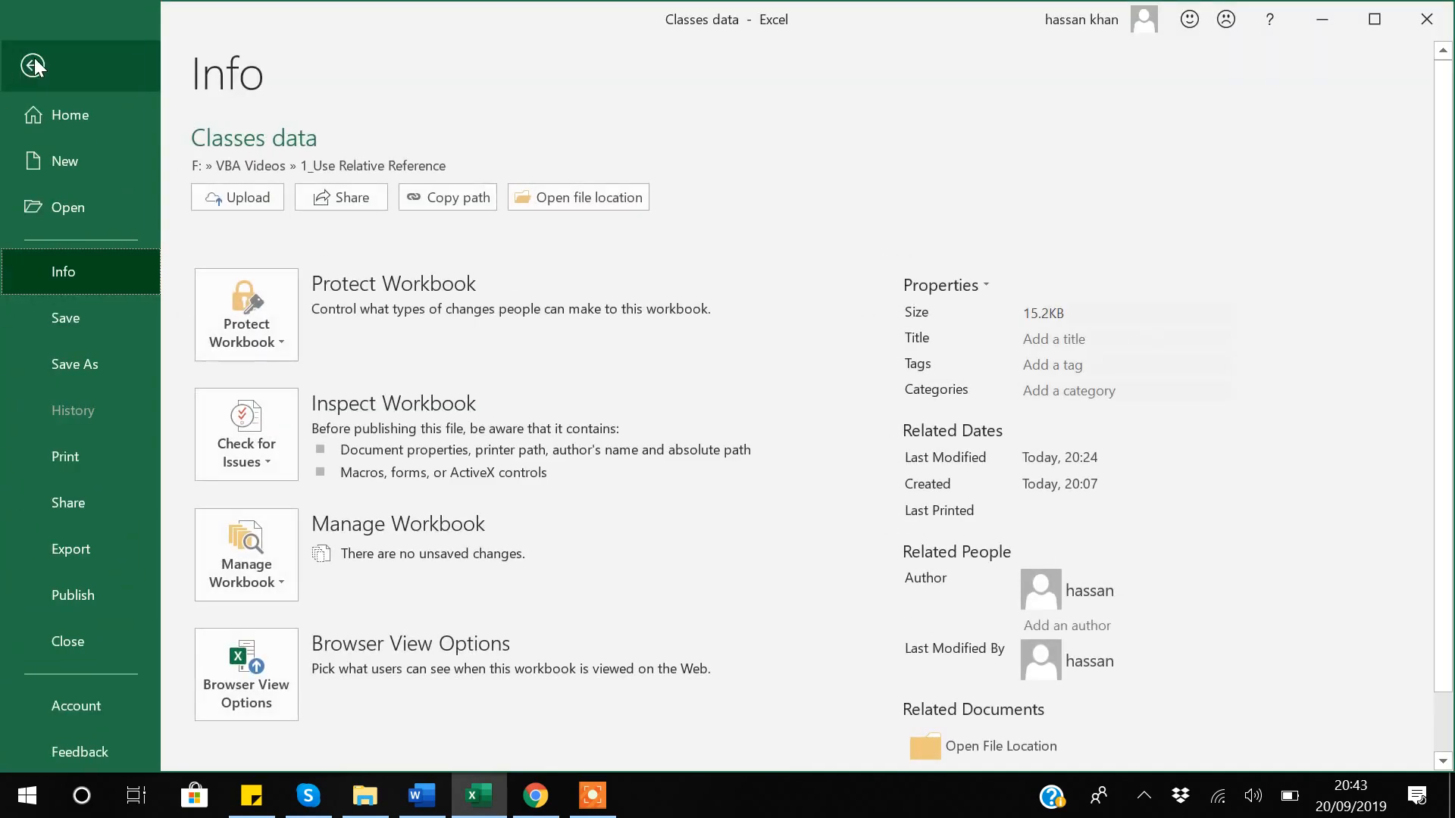
{"action": "left_click", "coordinate": [86, 377]}
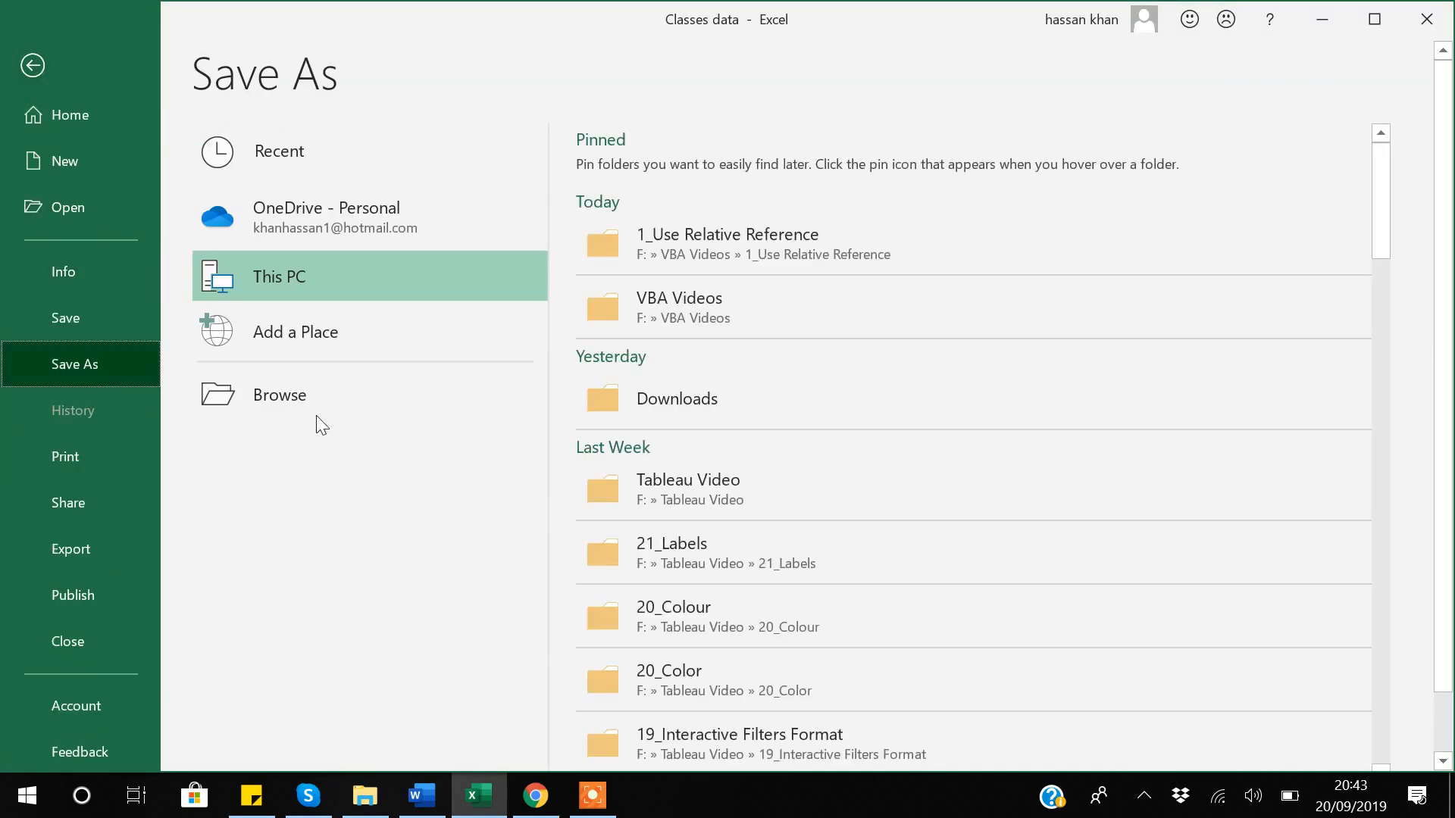
{"action": "left_click", "coordinate": [729, 253]}
{"action": "left_click", "coordinate": [264, 384]}
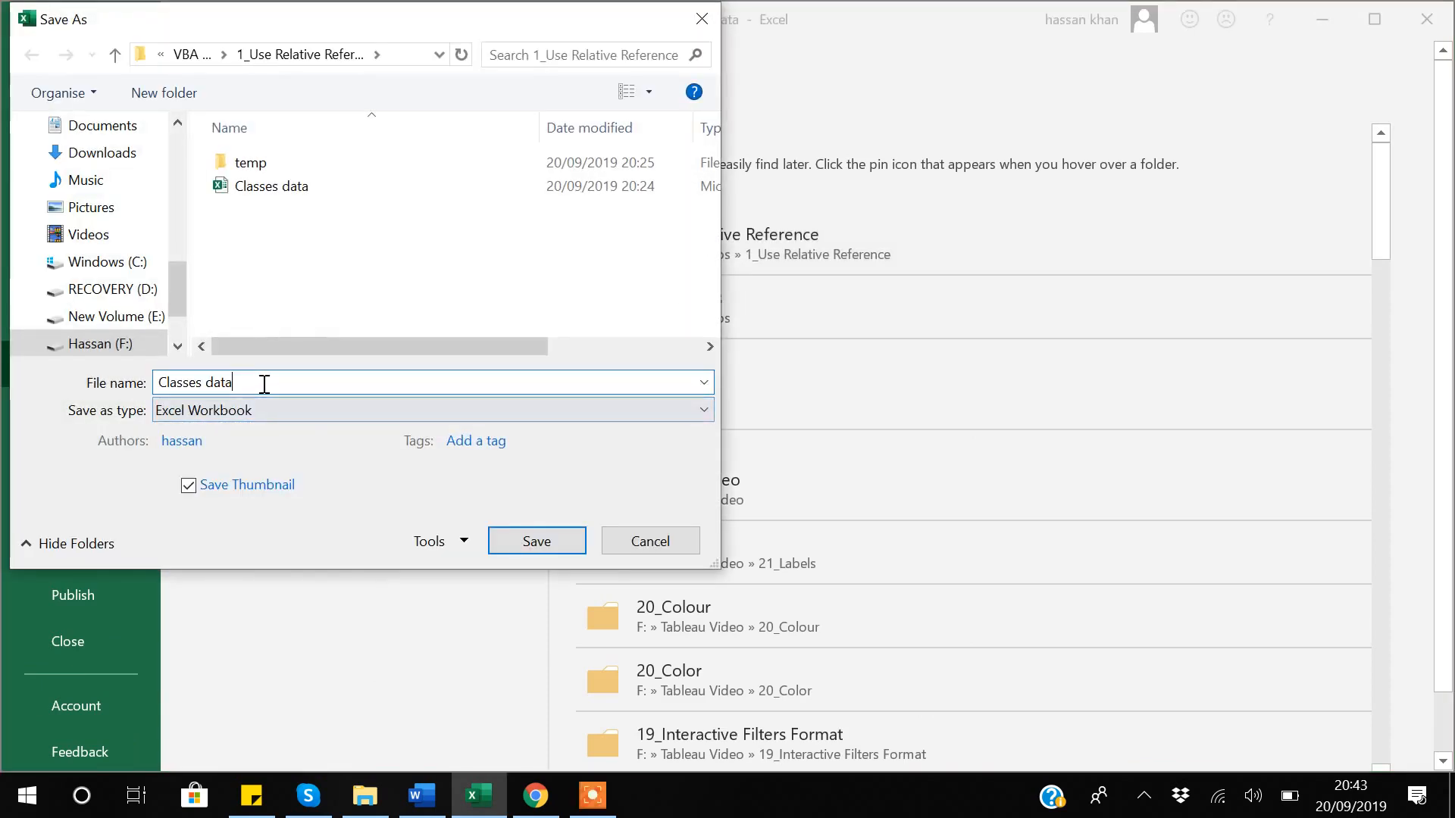
{"action": "type", "text": "_2"}
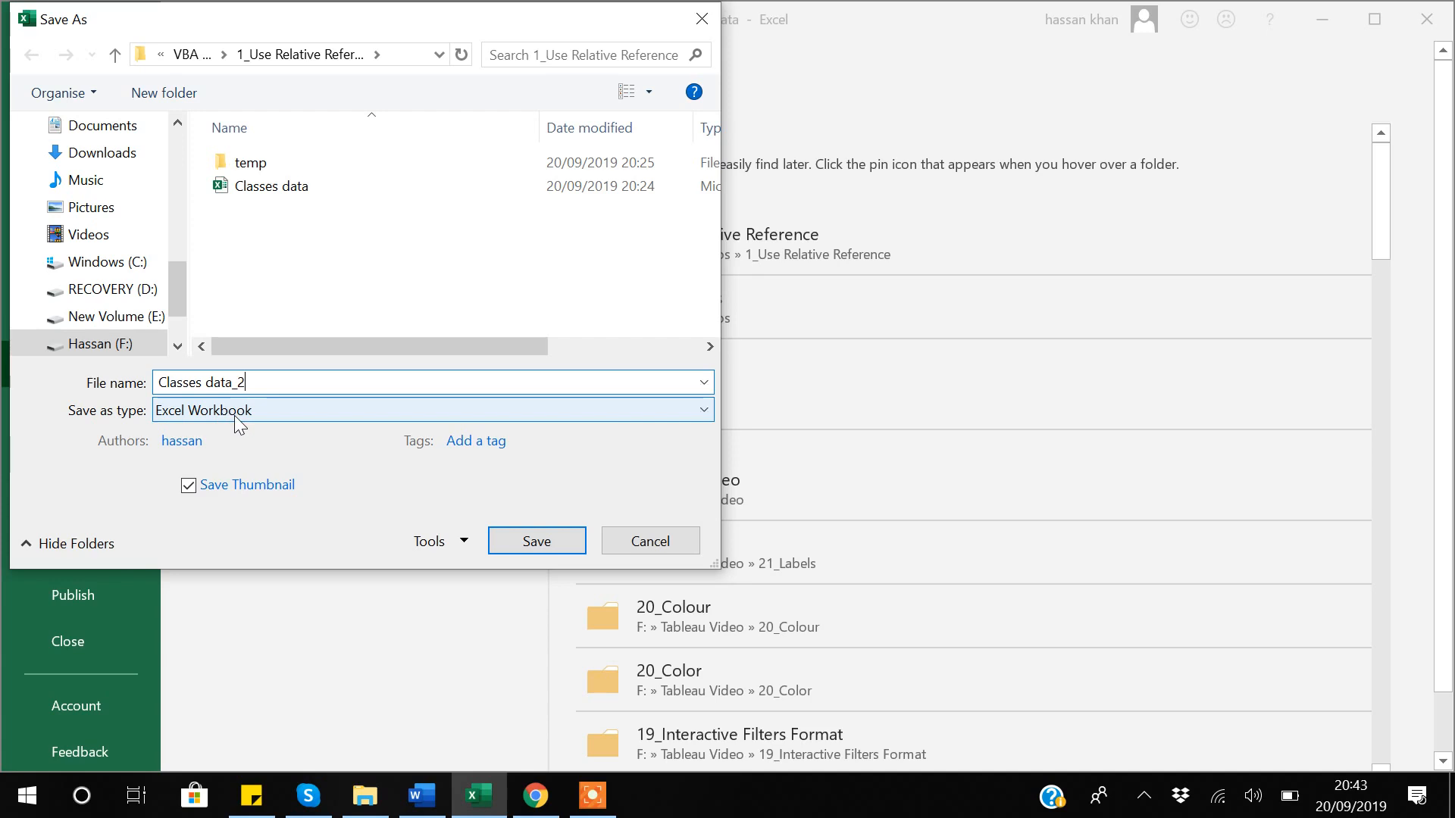
{"action": "left_click", "coordinate": [293, 409]}
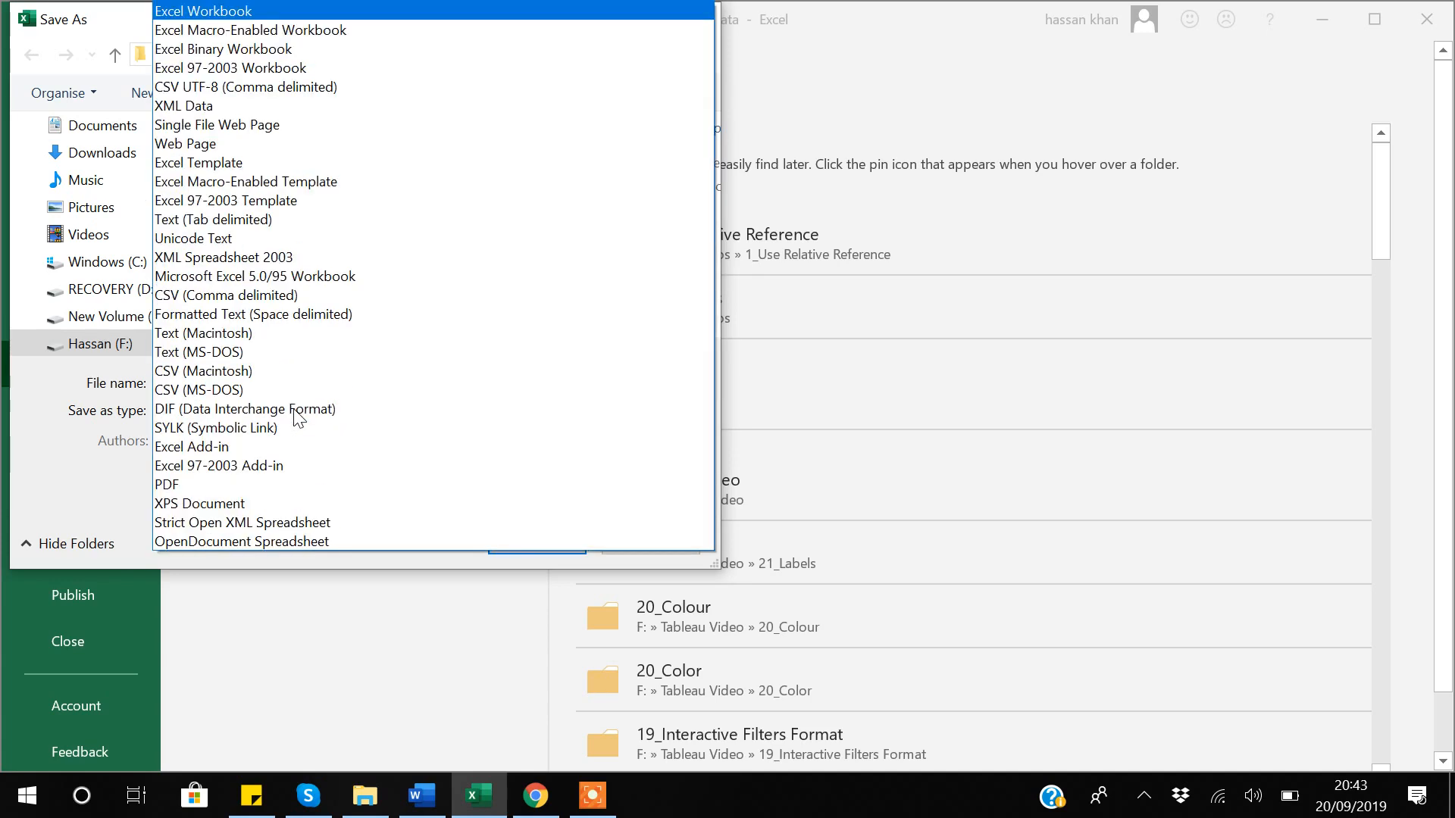
{"action": "left_click", "coordinate": [252, 31]}
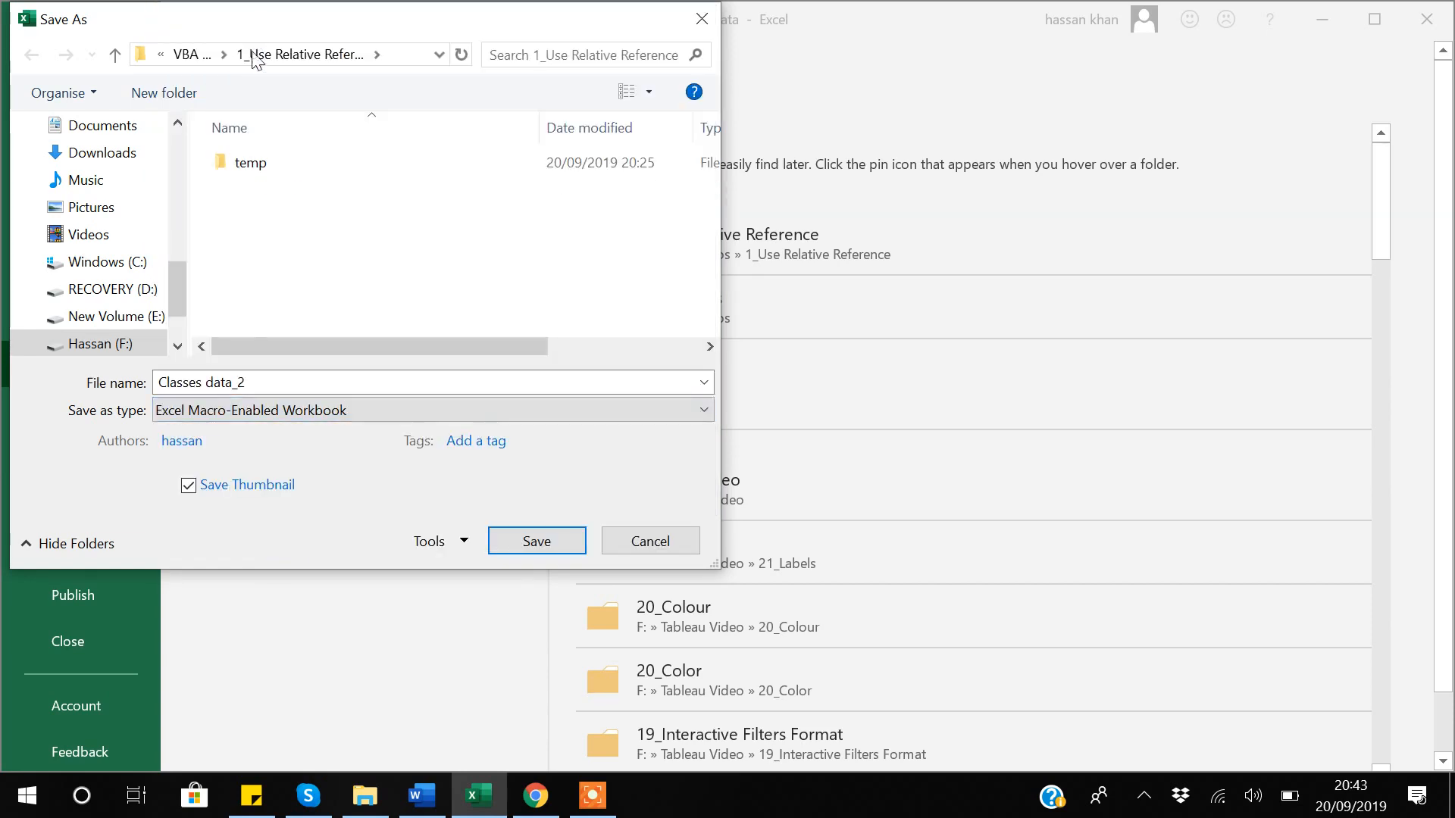
{"action": "left_click", "coordinate": [536, 541]}
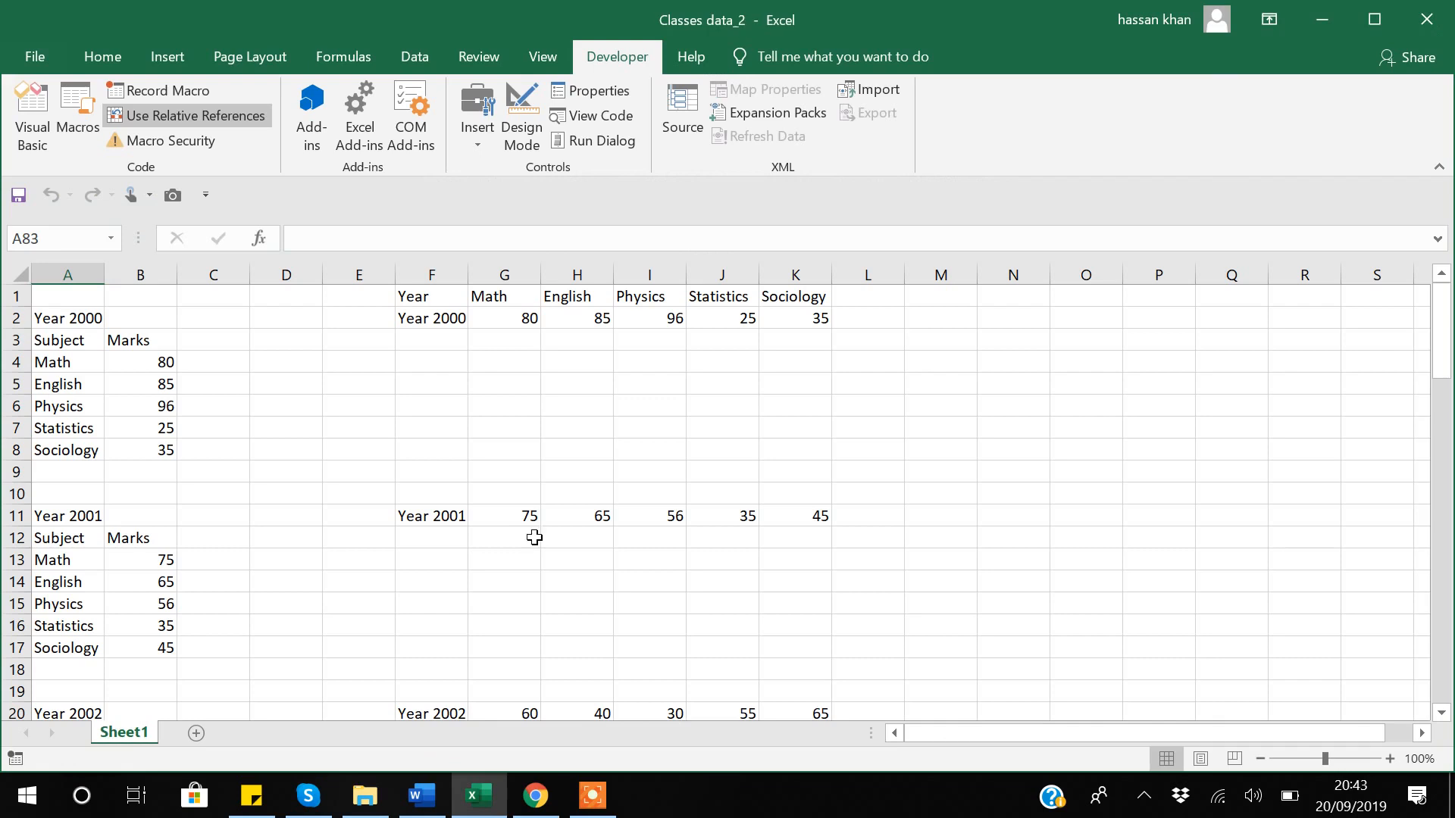
{"action": "left_click", "coordinate": [590, 409]}
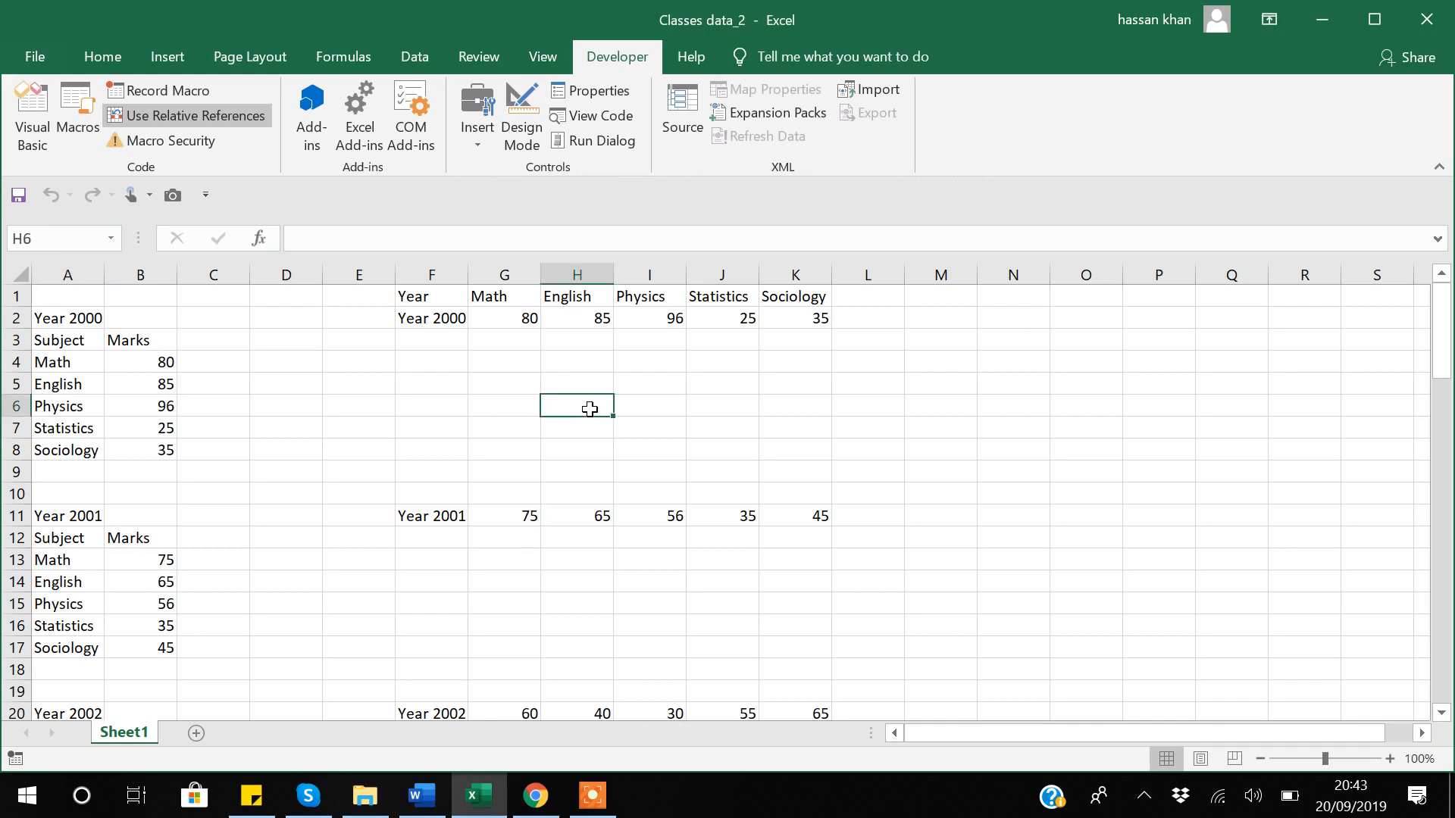
Close Excel and widen File Explorer's Type column to show full file types.
{"action": "left_click", "coordinate": [1425, 21]}
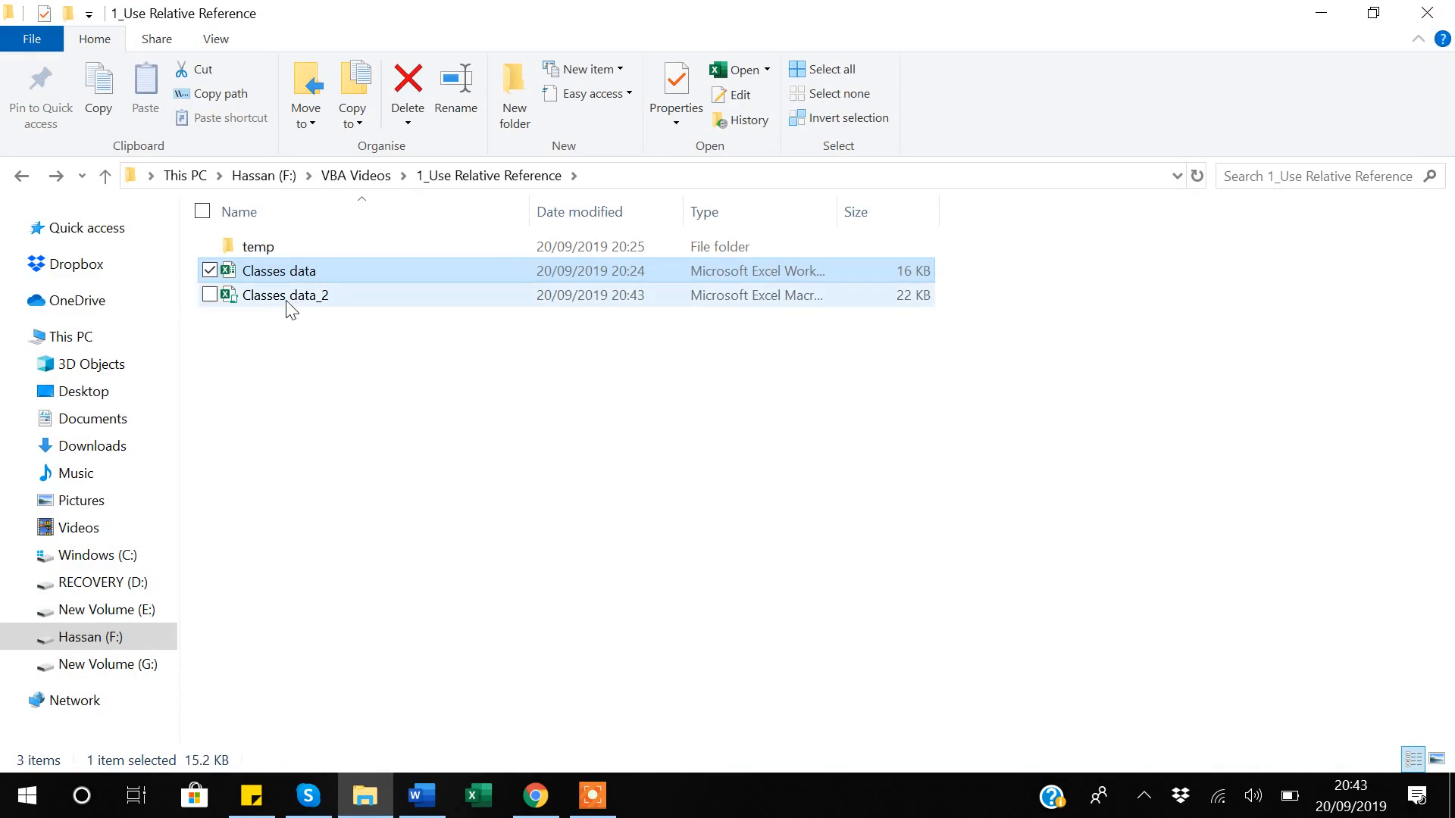
{"action": "left_click", "coordinate": [288, 303]}
{"action": "left_click", "coordinate": [283, 276]}
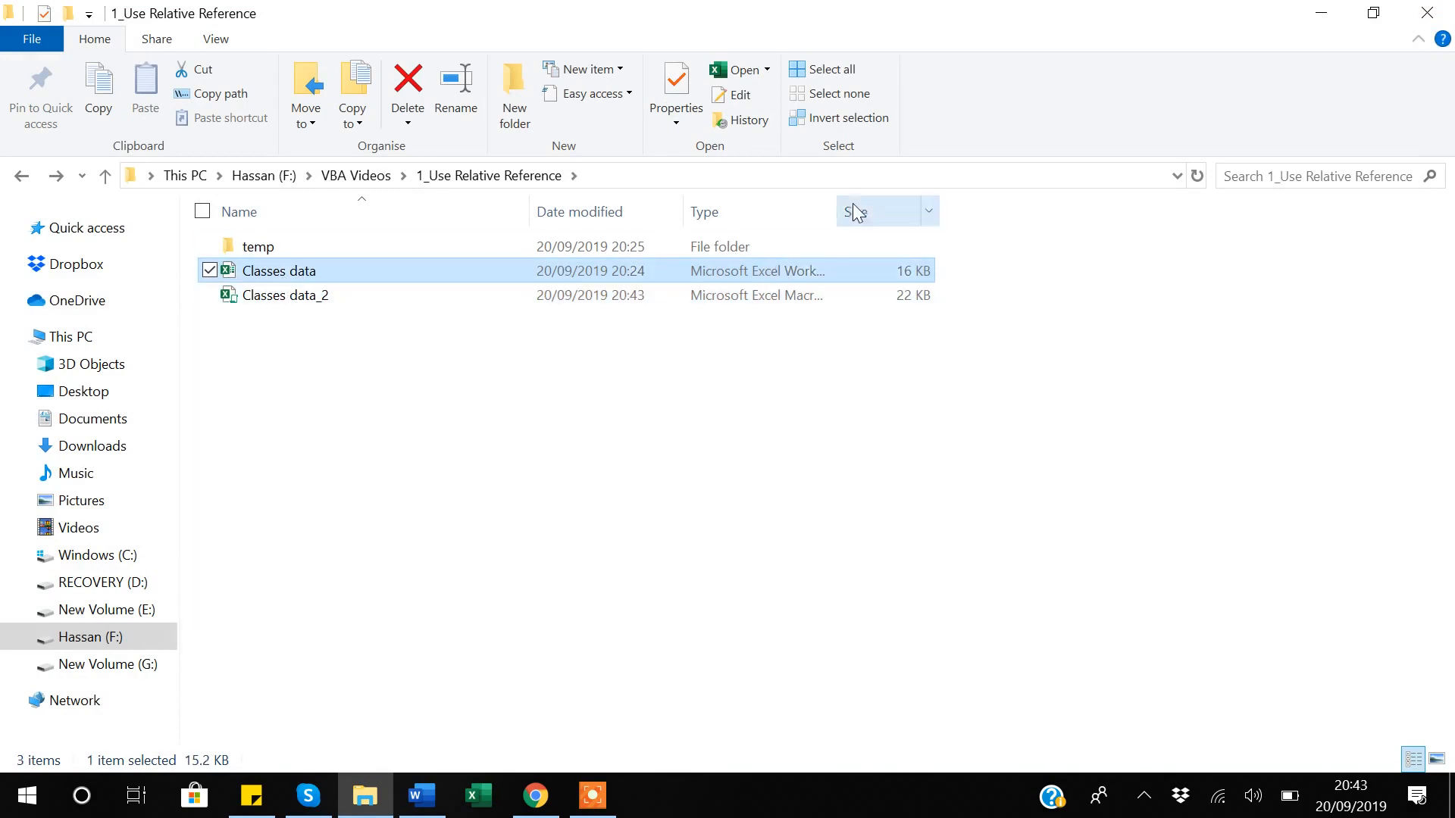
{"action": "left_click_drag", "start_coordinate": [838, 208], "coordinate": [960, 209]}
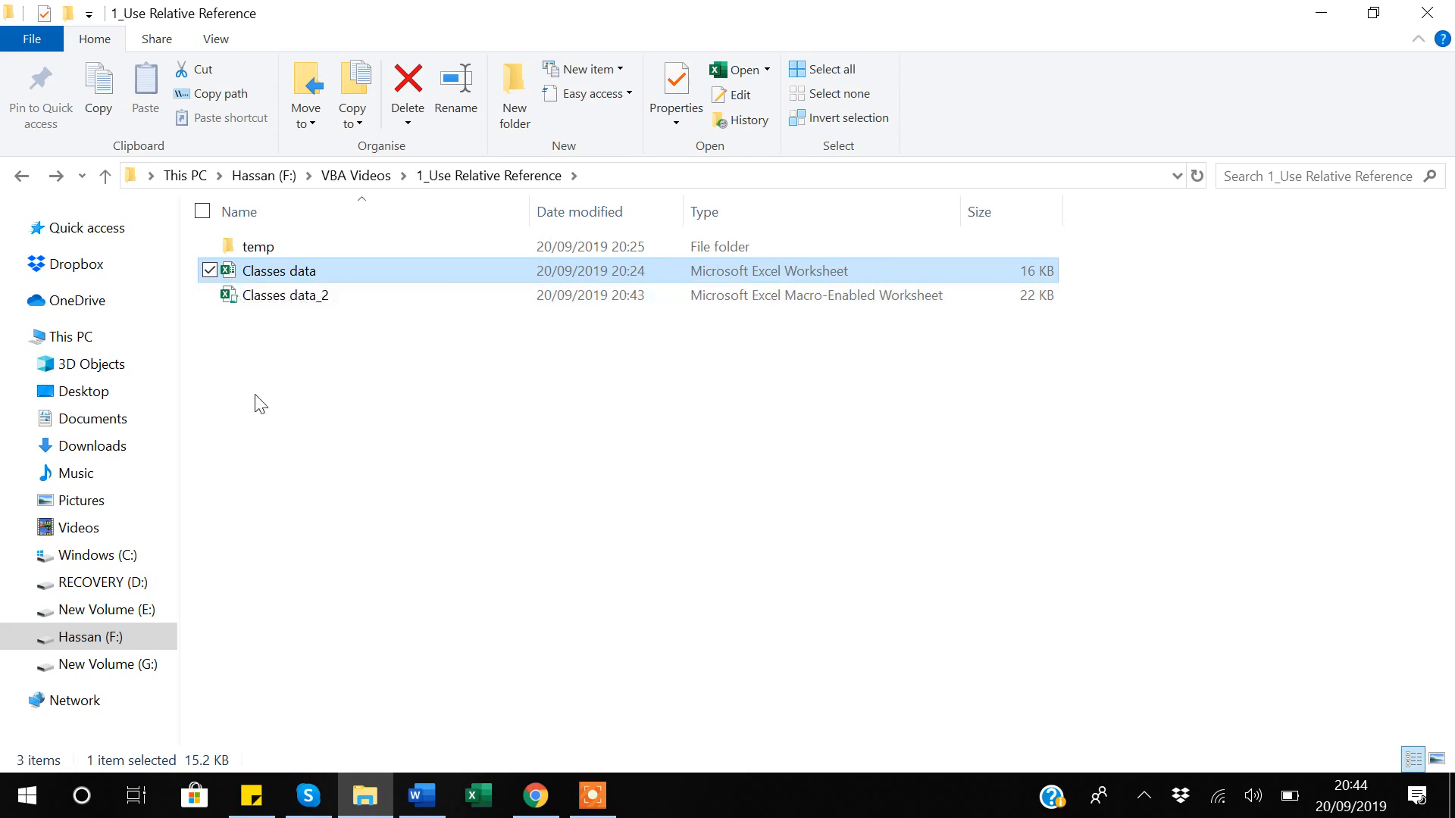
Duplicate Classes data_2 and open 'Classes data_2 - Copy' in Excel with macros enabled.
{"action": "left_click", "coordinate": [288, 305]}
{"action": "key", "text": "ctrl+c"}
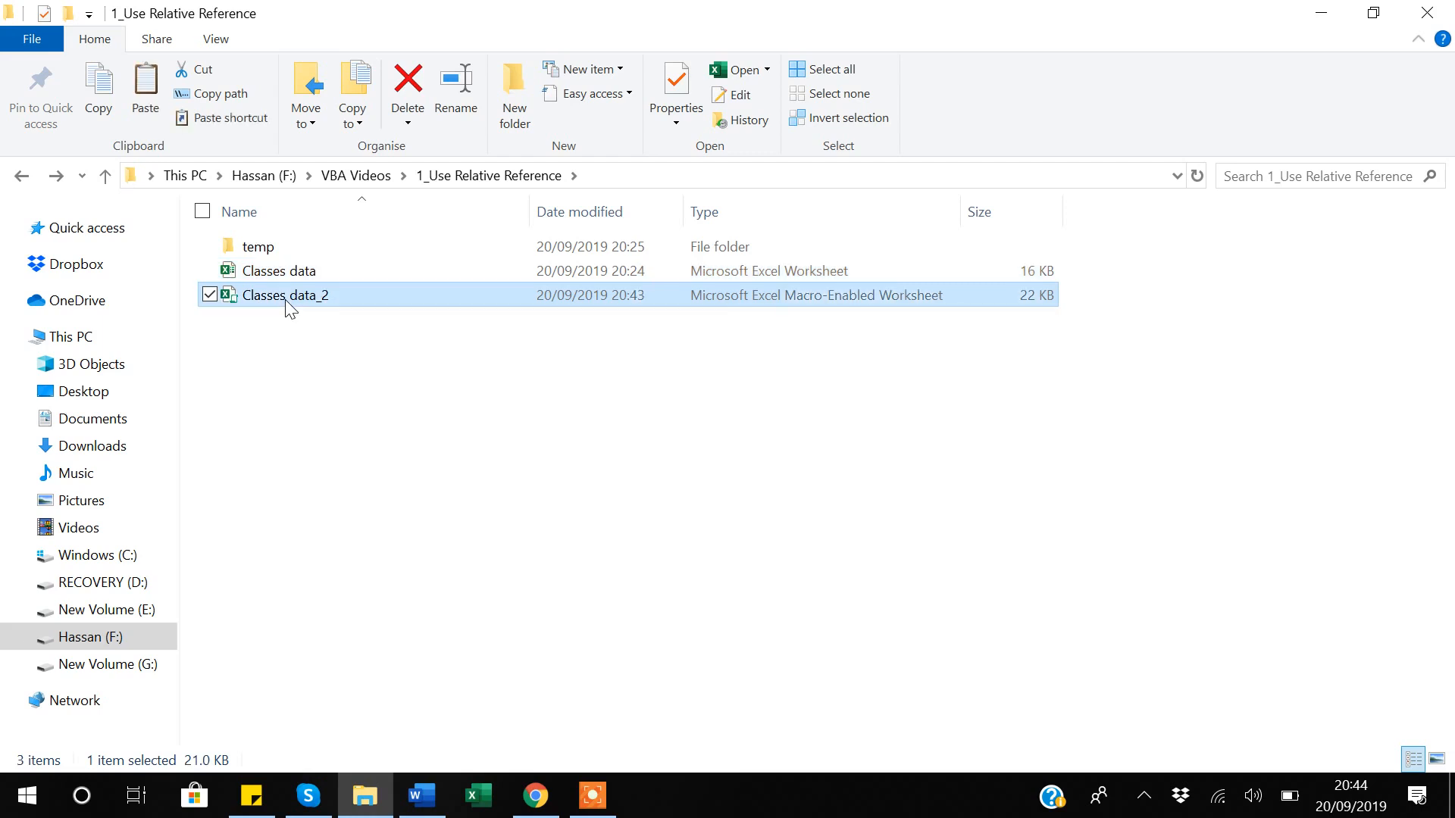
{"action": "key", "text": "ctrl+v"}
{"action": "double_click", "coordinate": [380, 297]}
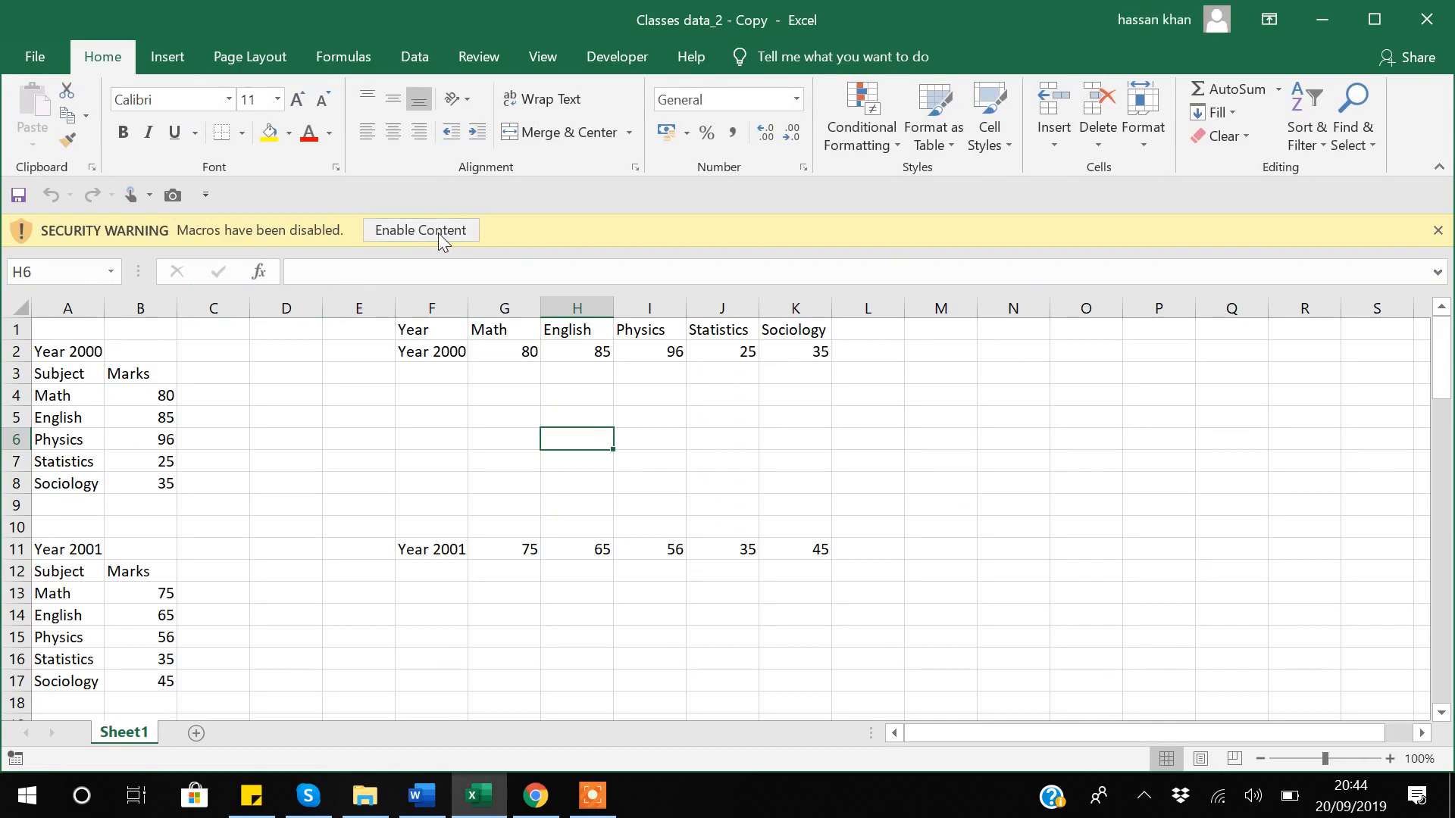
{"action": "left_click", "coordinate": [438, 233]}
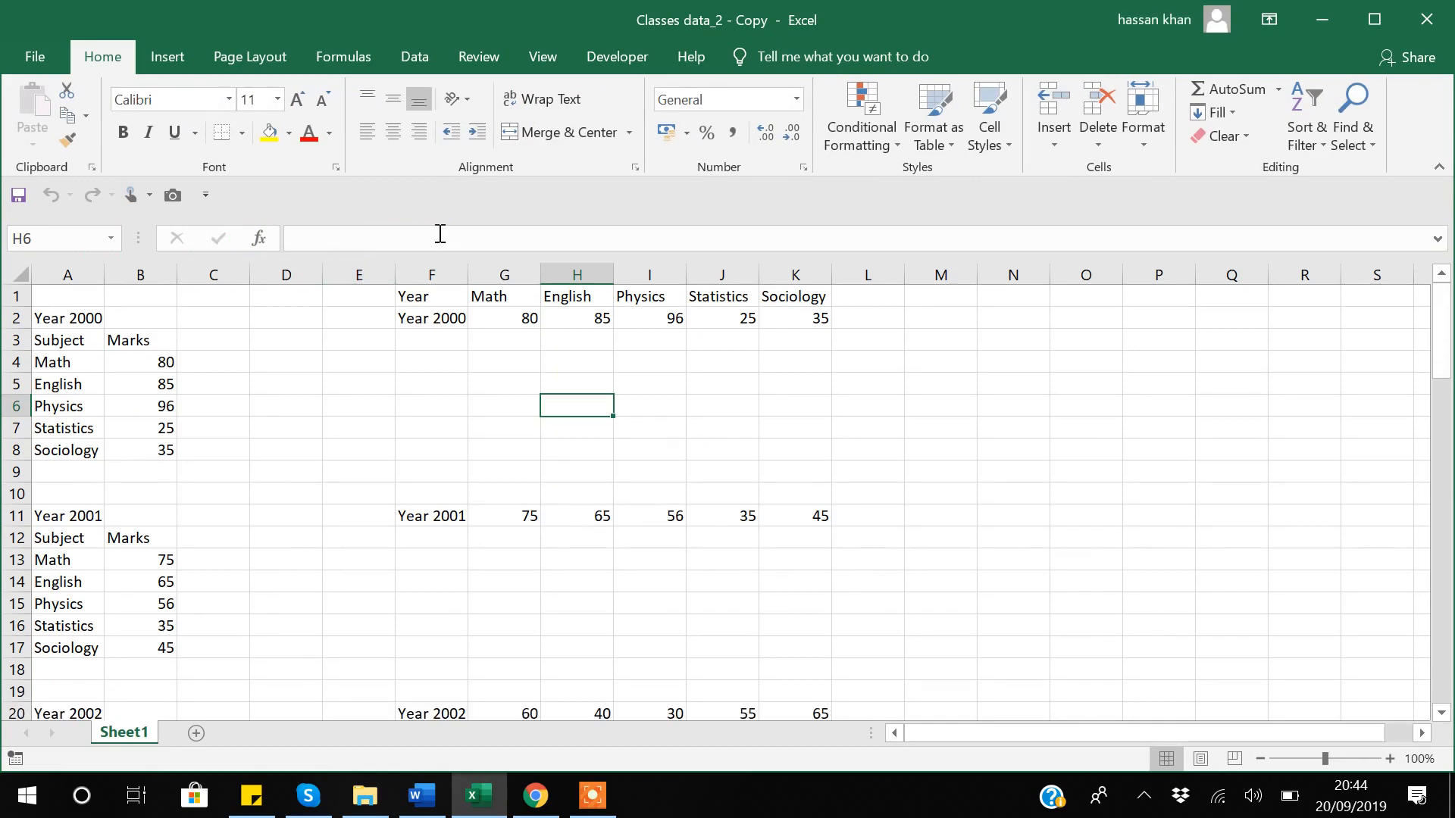
Clear columns F through K and enter the header 'Year' in F1.
{"action": "left_click", "coordinate": [419, 293]}
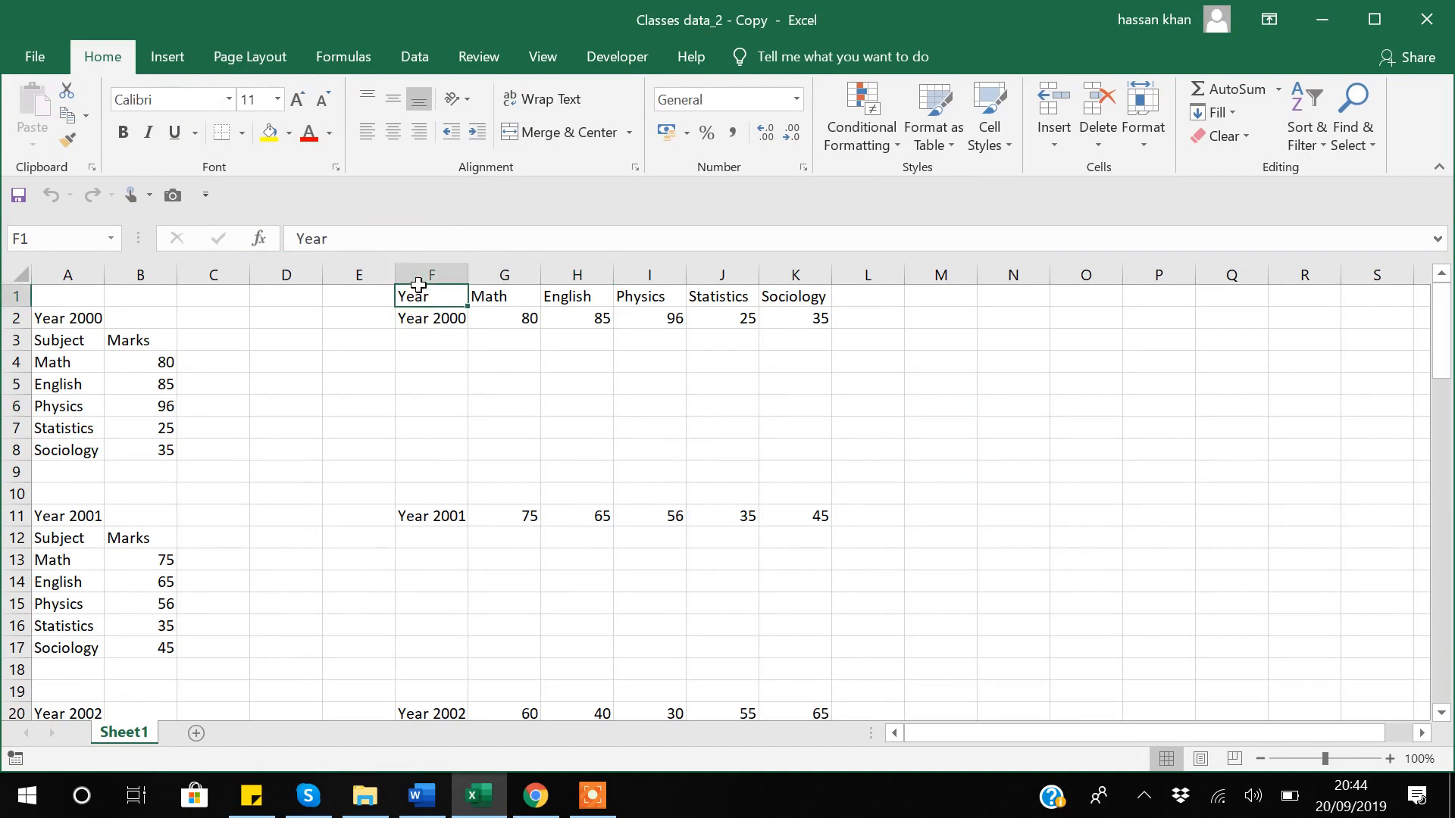
{"action": "left_click", "coordinate": [423, 274]}
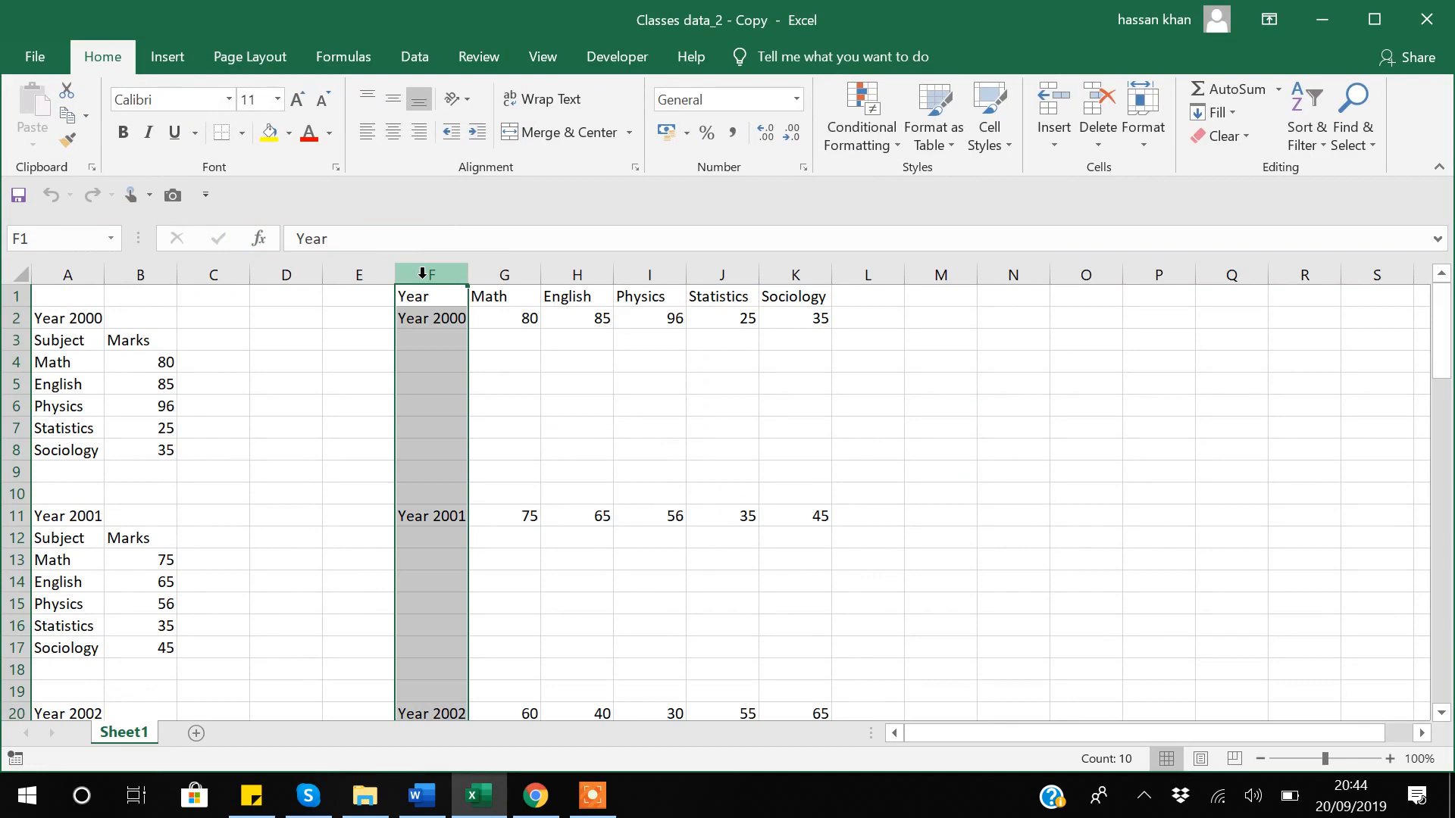
{"action": "key", "text": "Right"}
{"action": "key", "text": "Right"}
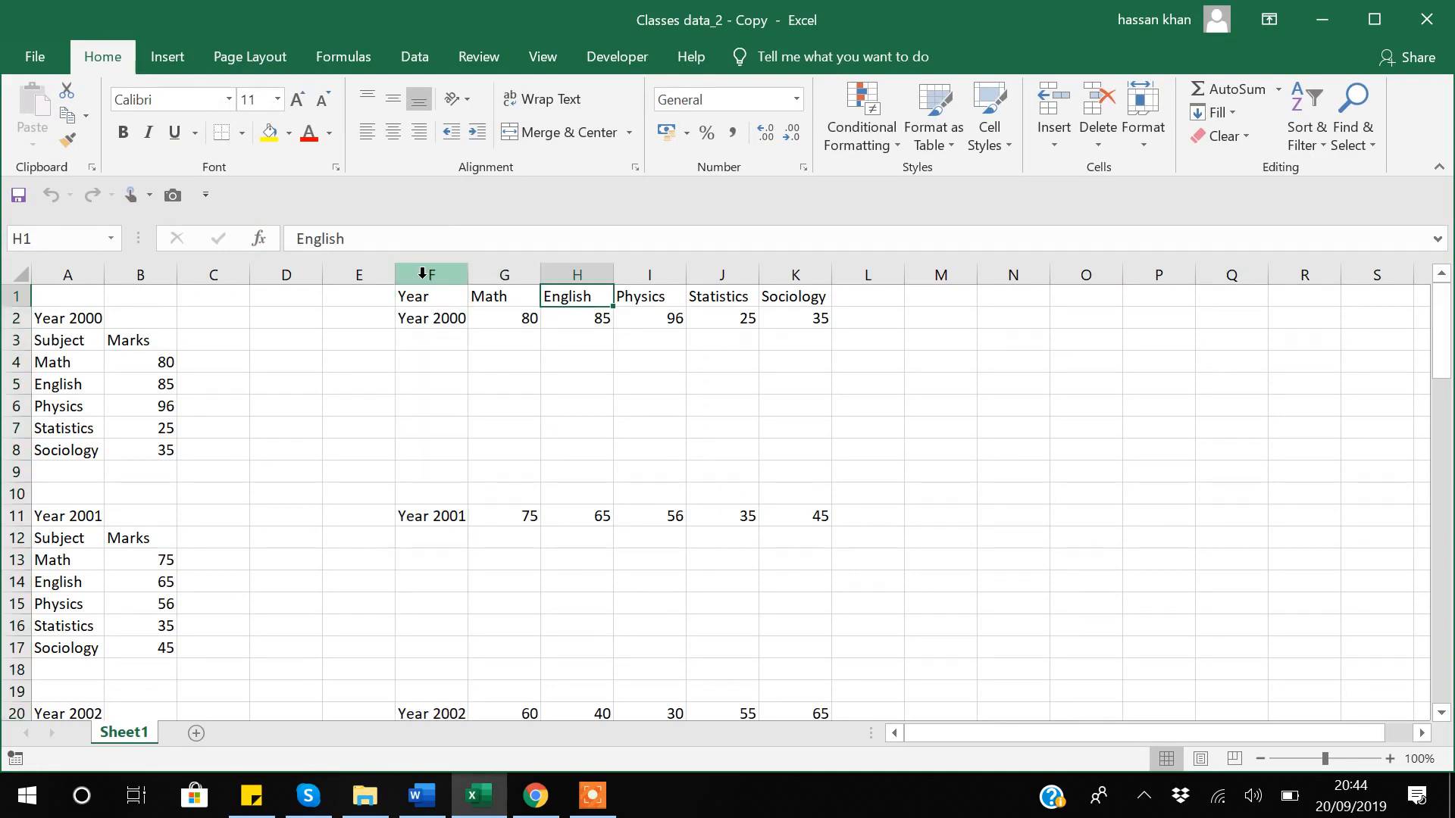
{"action": "left_click", "coordinate": [437, 268]}
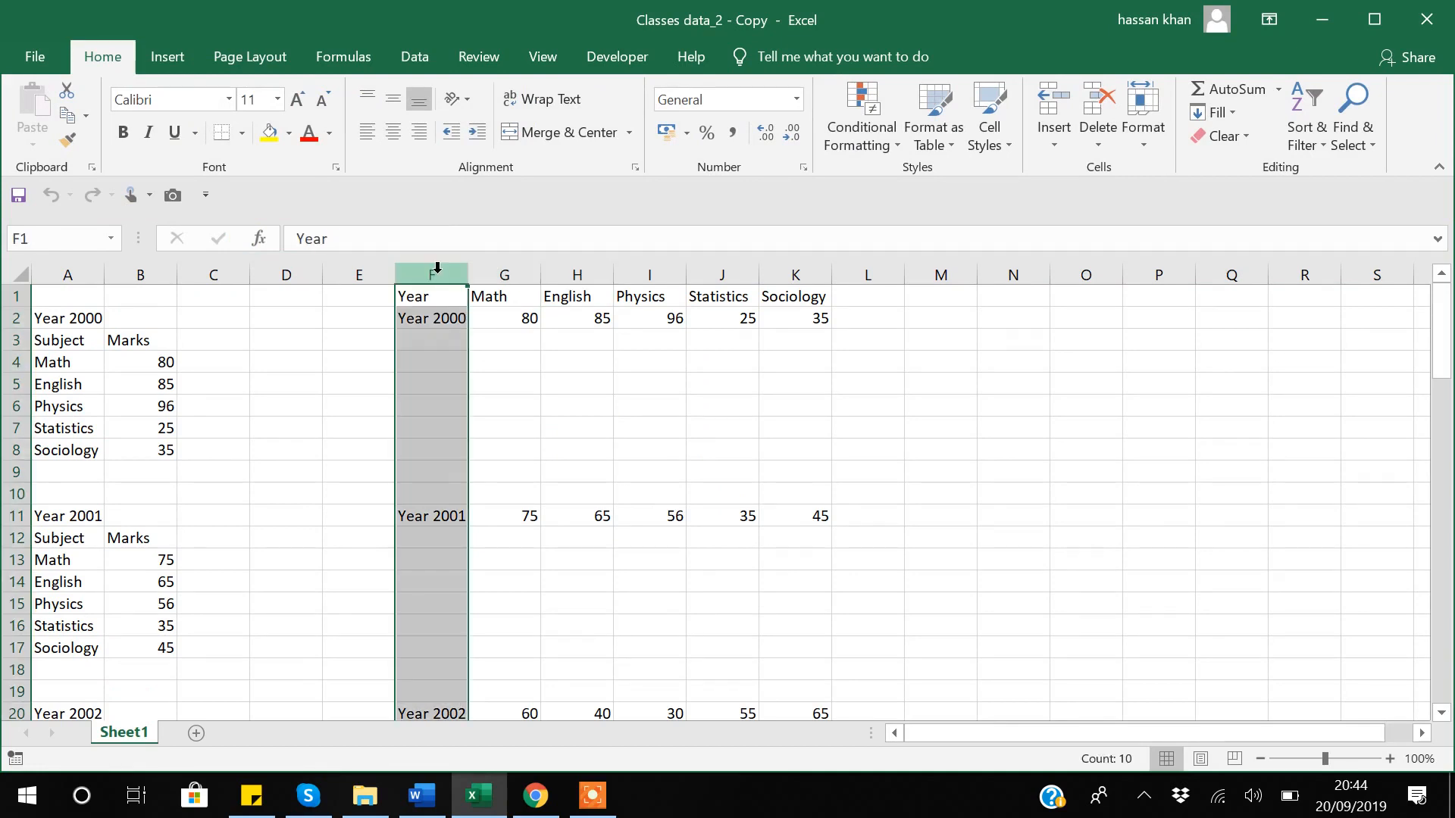
{"action": "key", "text": "shift+Right"}
{"action": "key", "text": "shift+Right"}
{"action": "key", "text": "shift+Right"}
{"action": "key", "text": "shift+Right"}
{"action": "key", "text": "shift+Right"}
{"action": "key", "text": "Delete"}
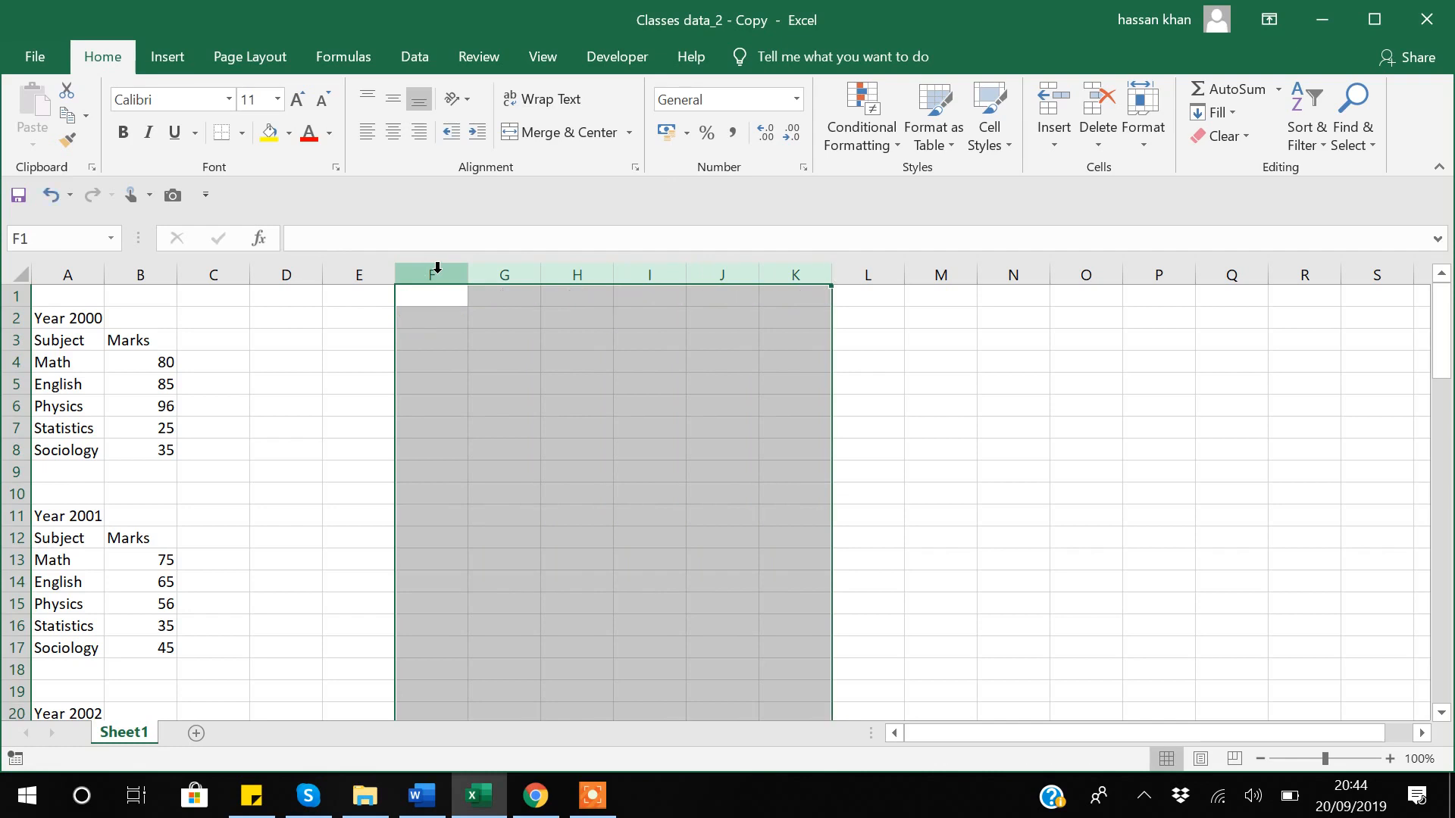
{"action": "left_click", "coordinate": [424, 297]}
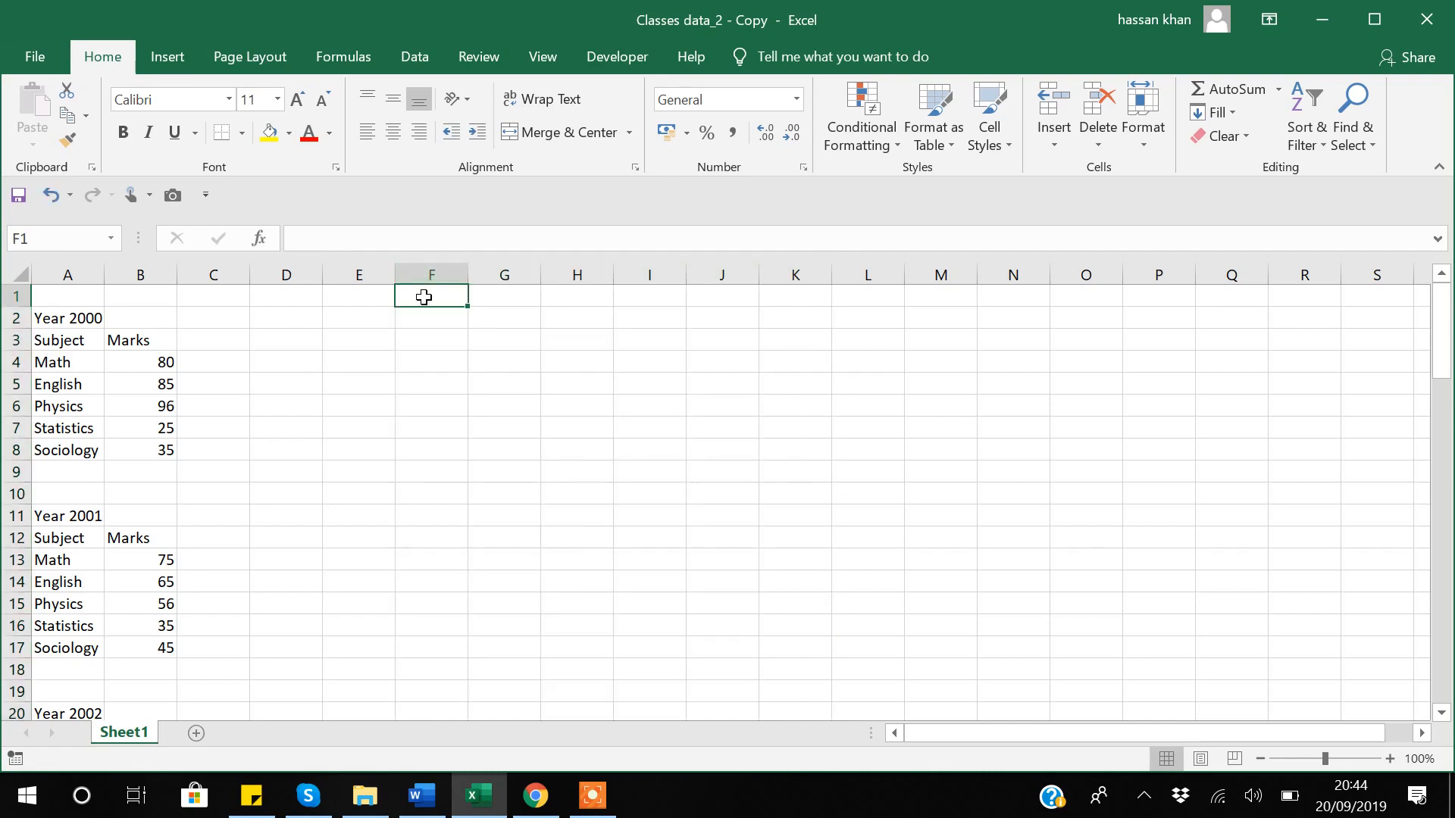
{"action": "type", "text": "Year"}
{"action": "key", "text": "Return"}
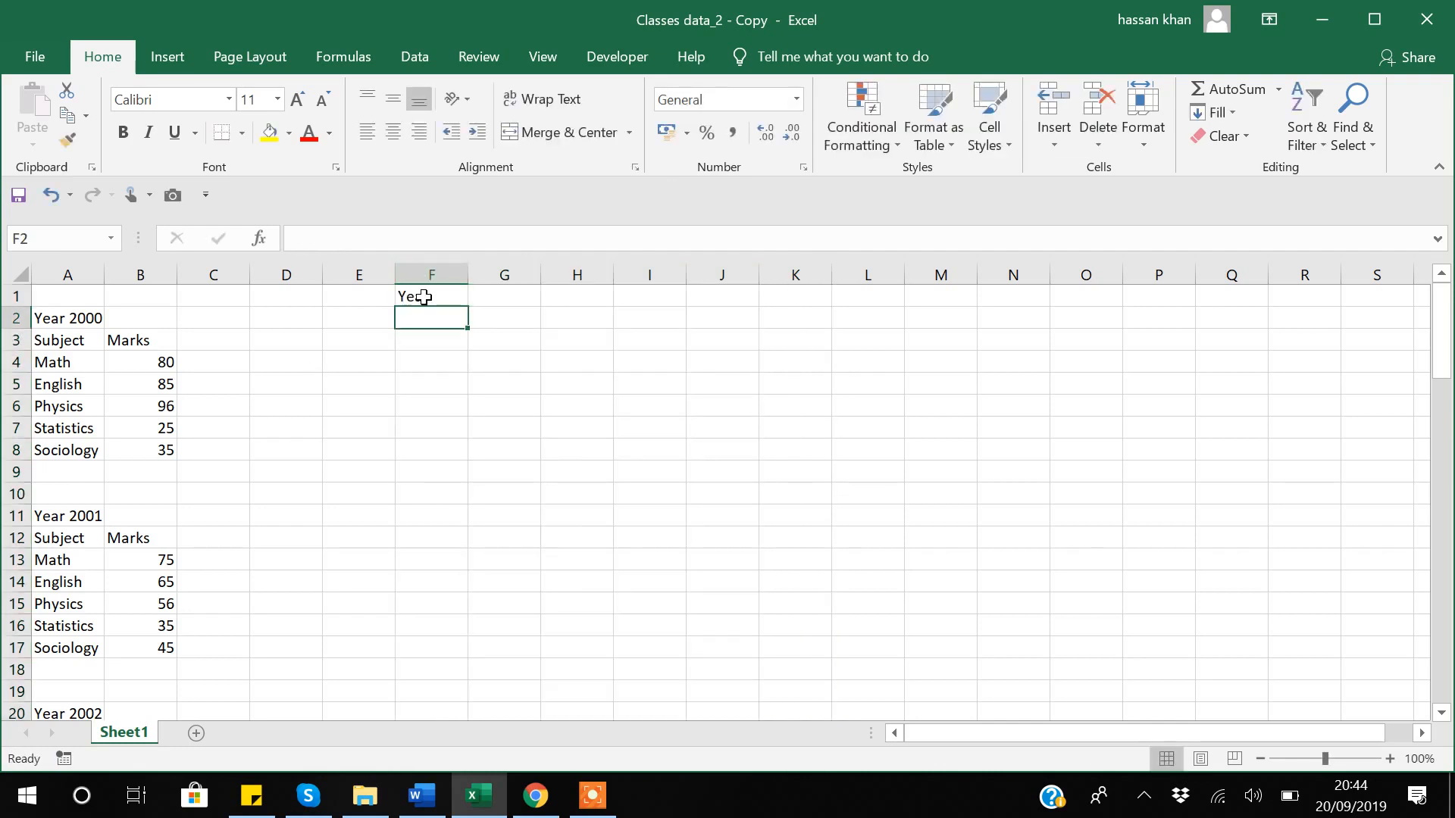
Paste the subject names Math through Sociology transposed across G1:K1.
{"action": "left_click", "coordinate": [47, 366]}
{"action": "key", "text": "shift+Down"}
{"action": "key", "text": "shift+Down"}
{"action": "key", "text": "shift+Down"}
{"action": "key", "text": "shift+Down"}
{"action": "key", "text": "ctrl+c"}
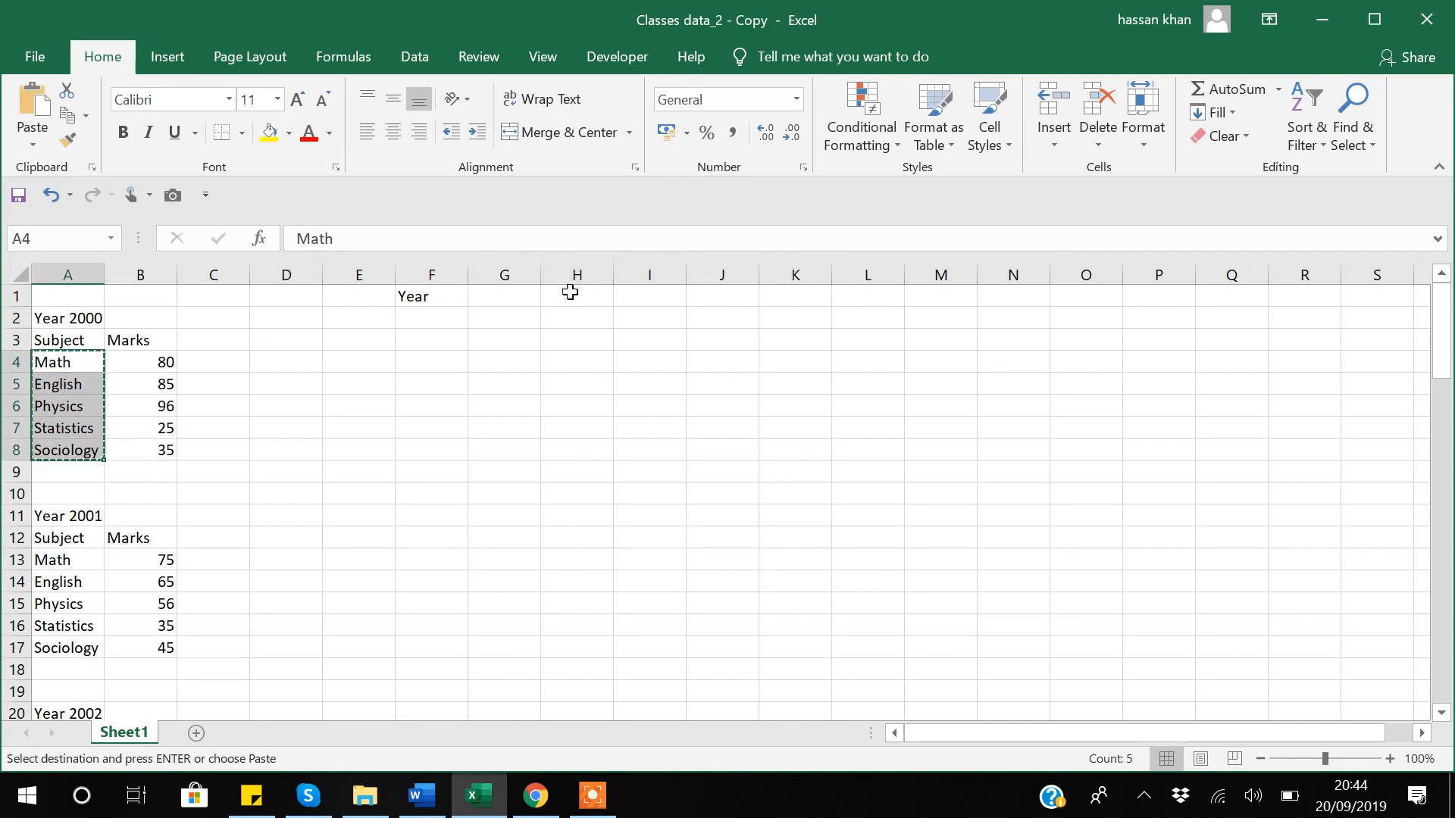
{"action": "left_click", "coordinate": [511, 293]}
{"action": "right_click", "coordinate": [511, 292]}
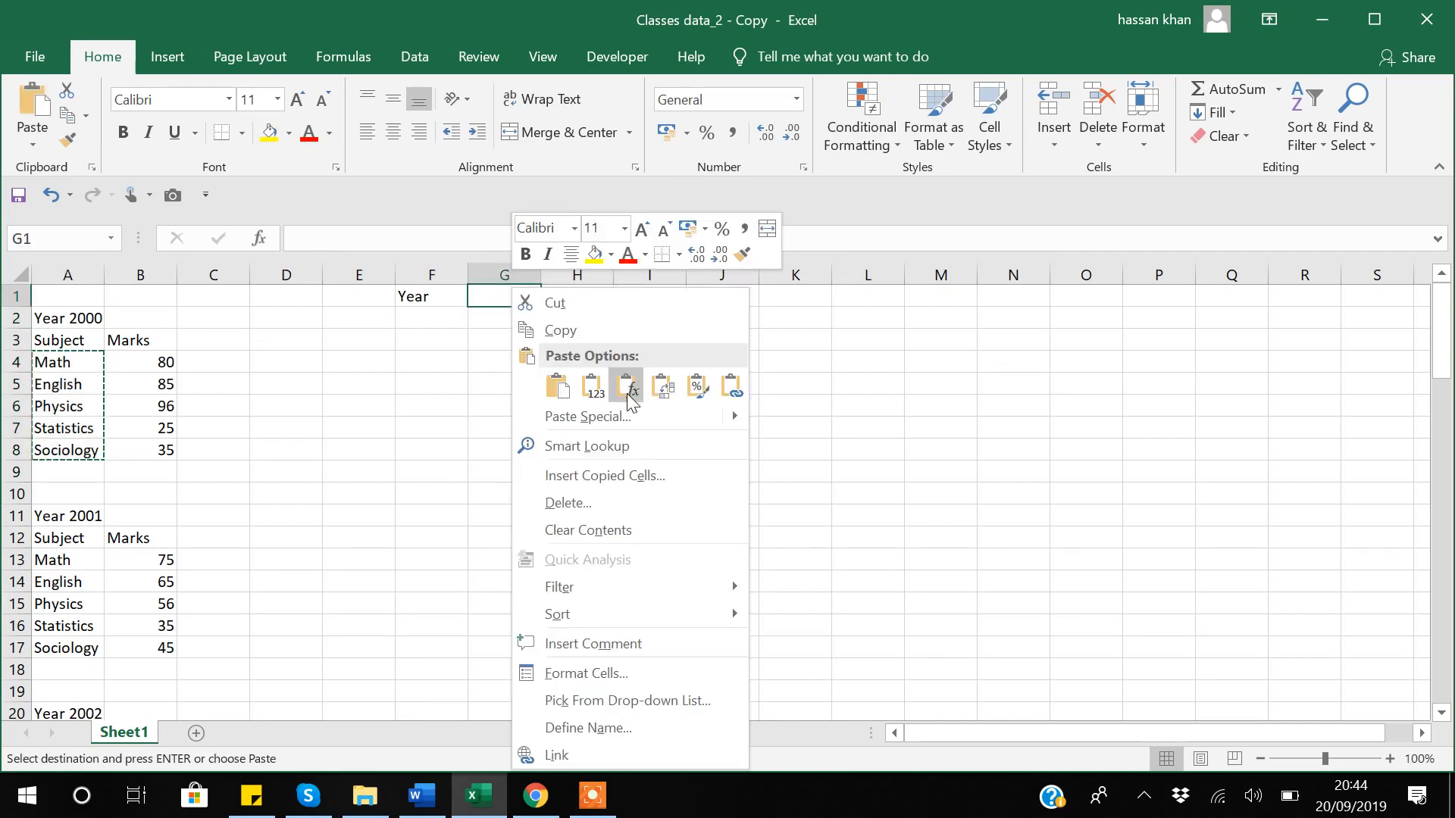
{"action": "left_click", "coordinate": [664, 397]}
{"action": "left_click", "coordinate": [420, 401]}
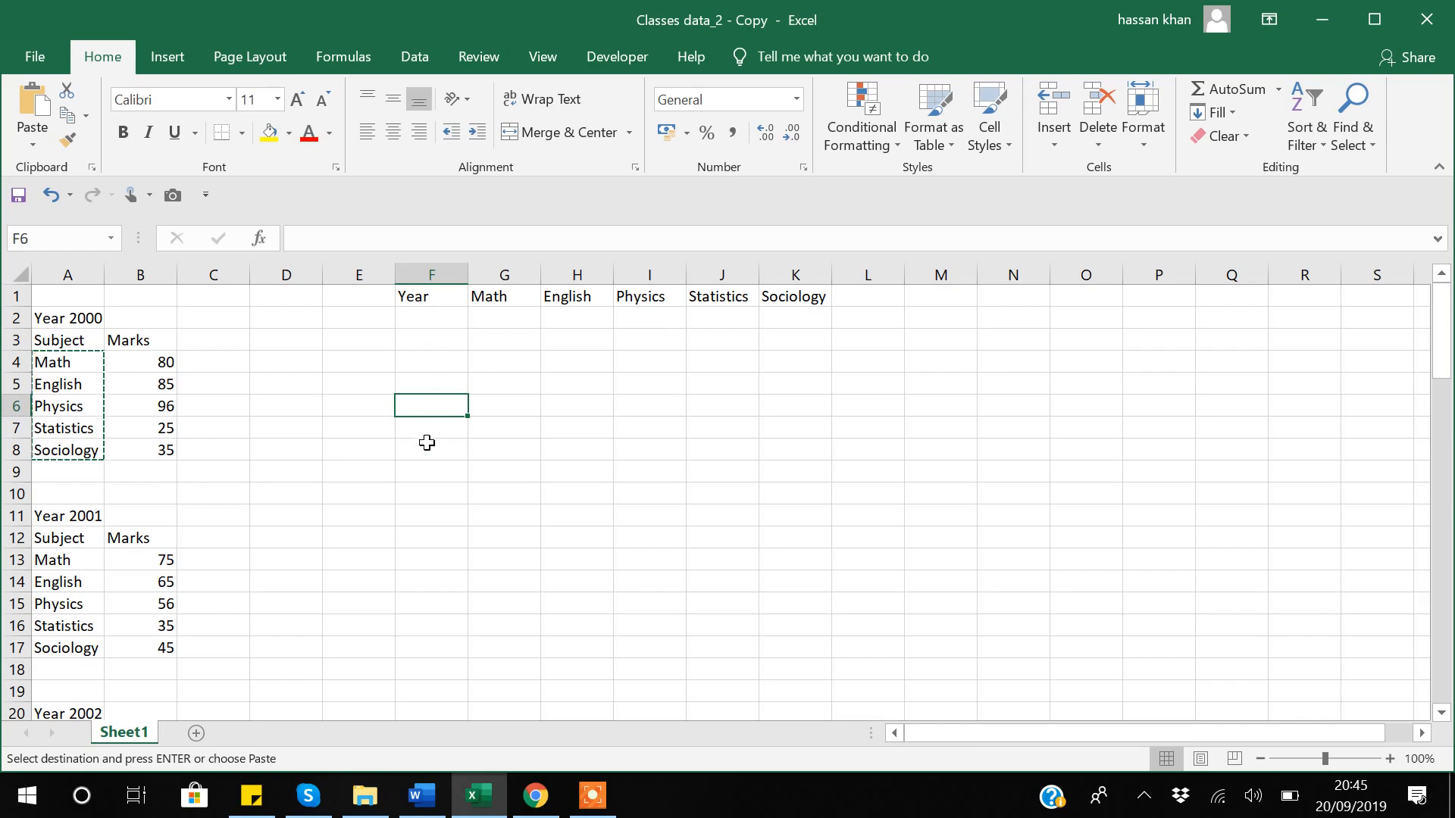
{"action": "key", "text": "Escape"}
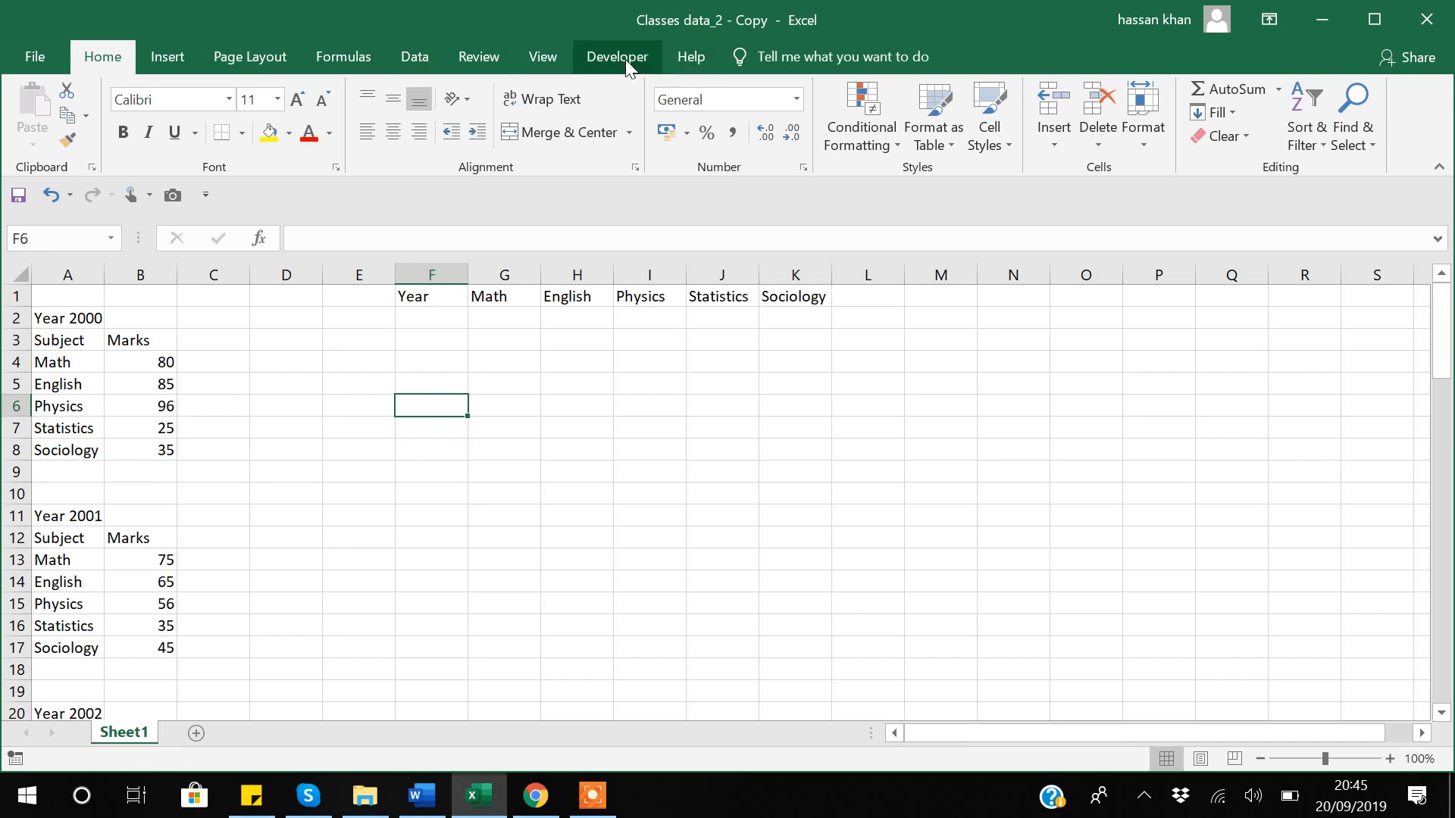
{"action": "left_click", "coordinate": [64, 319]}
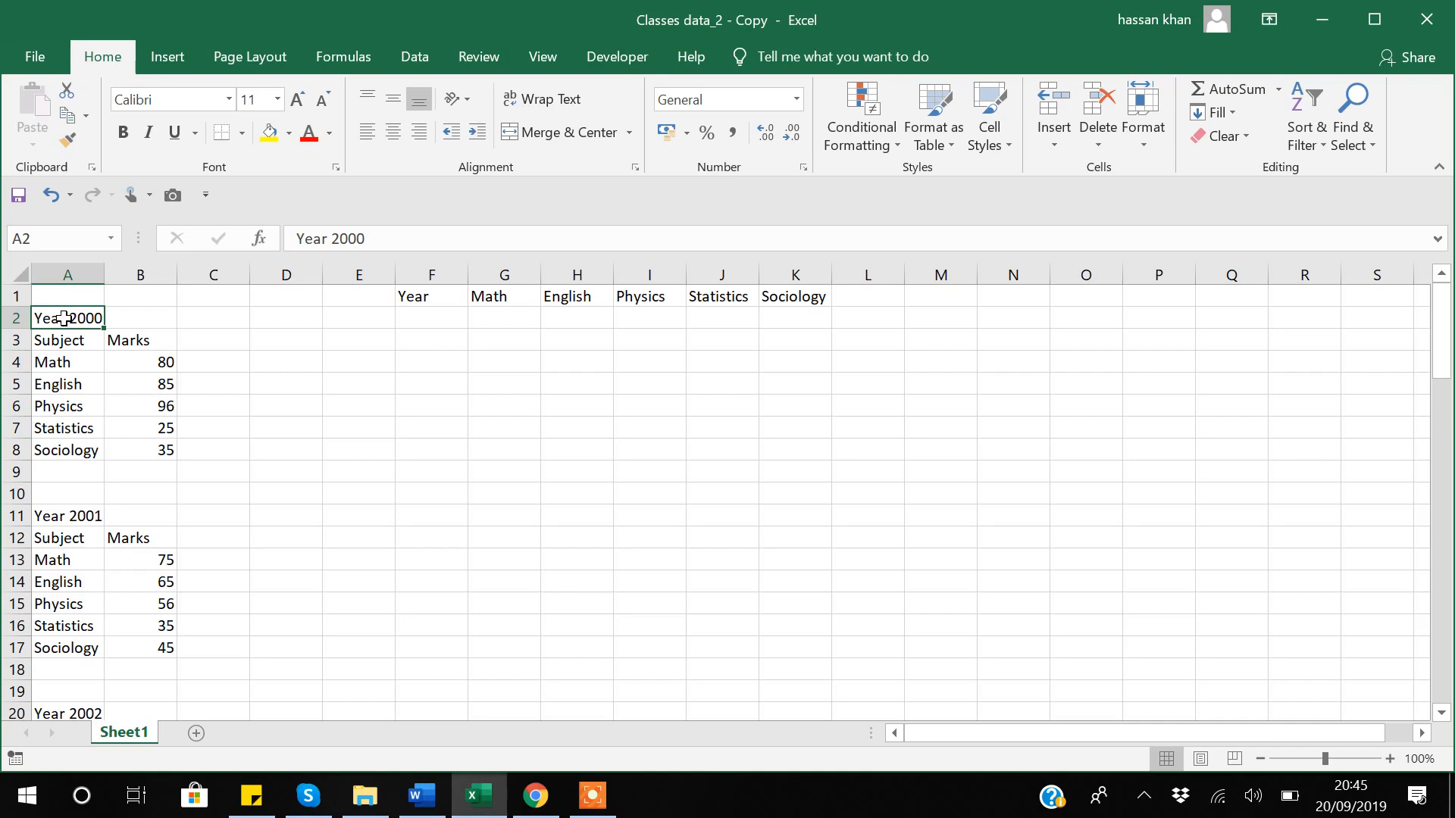
Turn on relative references and start recording Macro2 in This Workbook with shortcut Ctrl+g.
{"action": "left_click", "coordinate": [609, 60]}
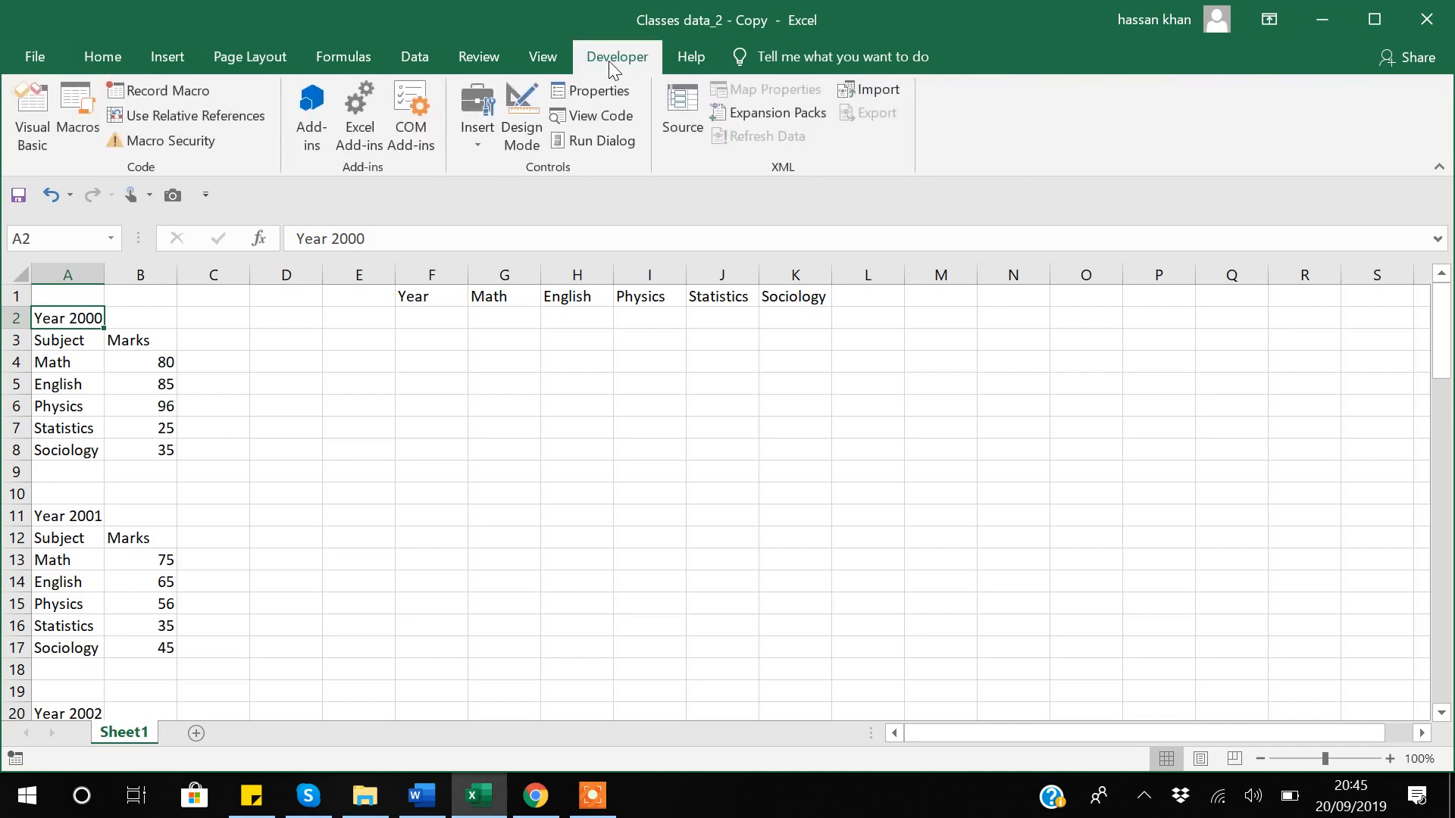
{"action": "left_click", "coordinate": [203, 112]}
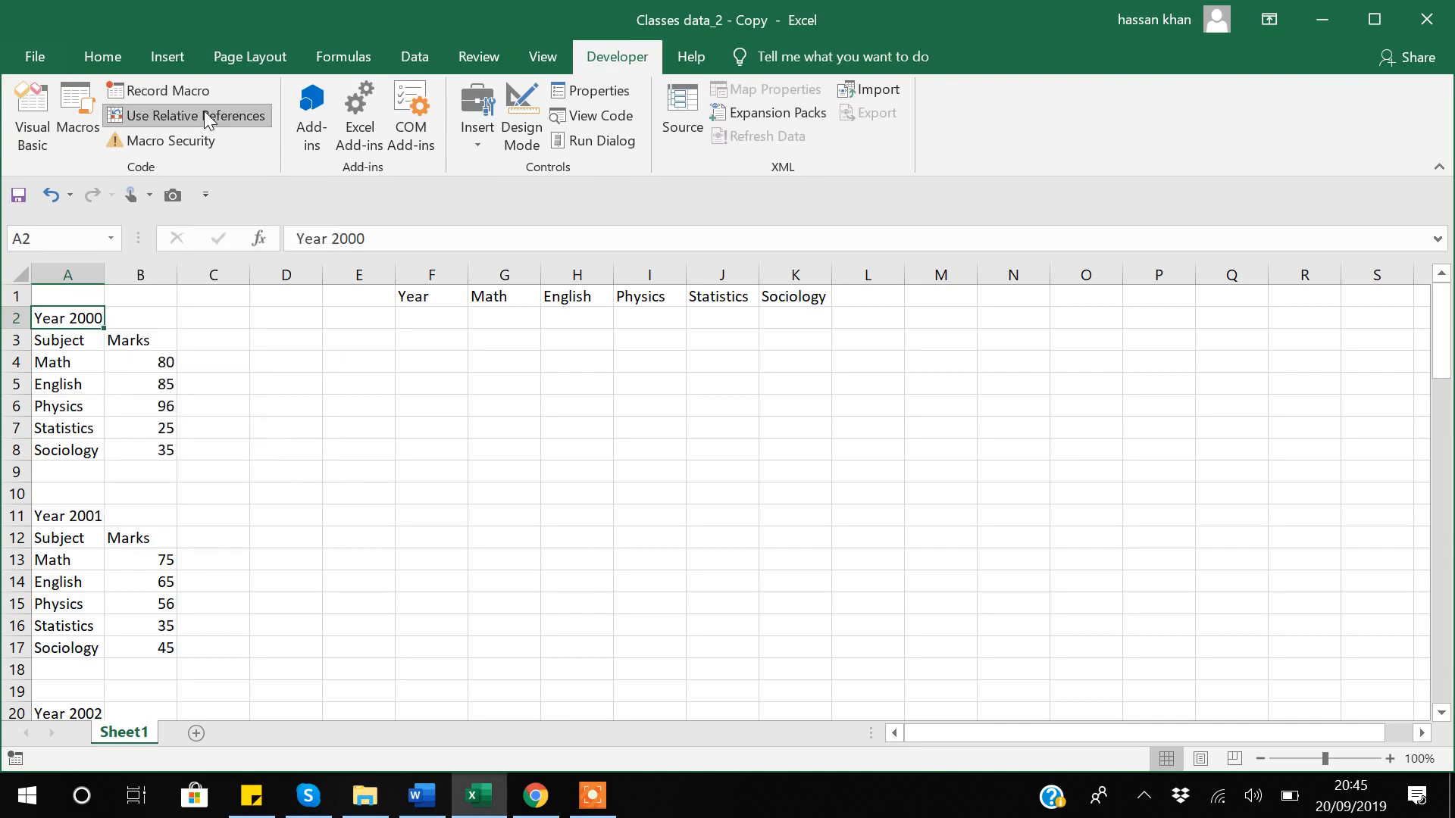
{"action": "left_click", "coordinate": [156, 92]}
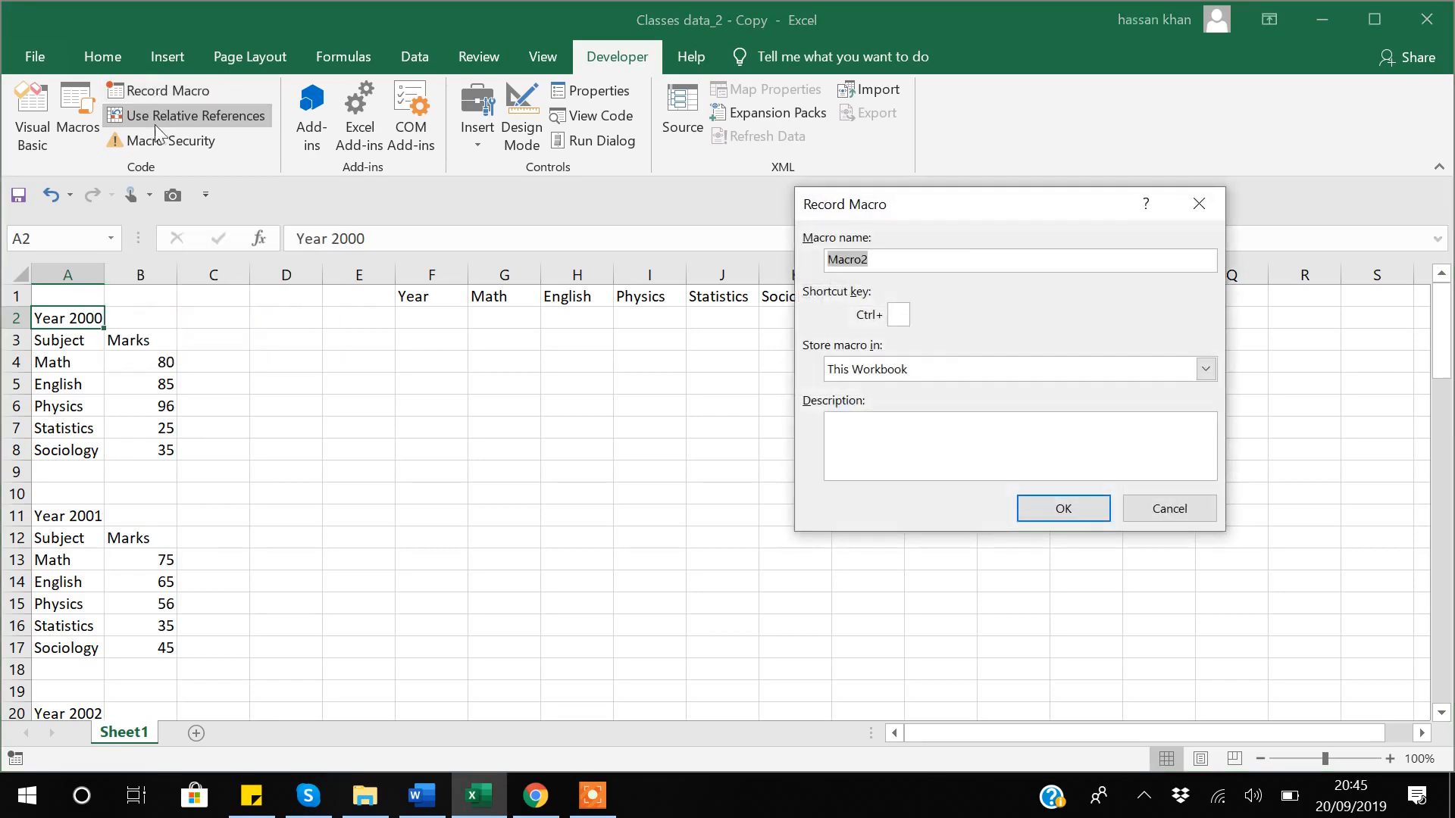
{"action": "left_click", "coordinate": [901, 316]}
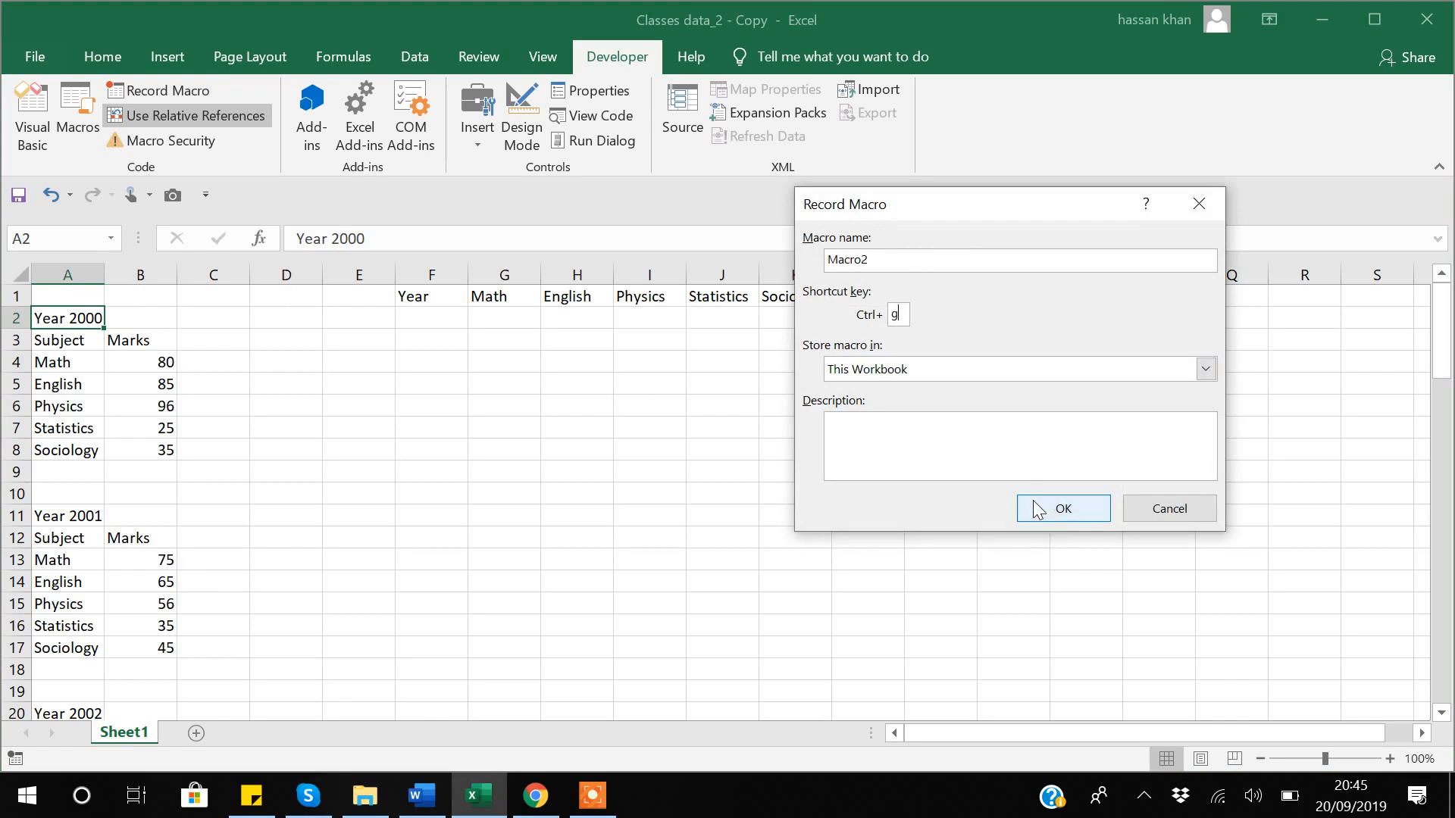
{"action": "left_click", "coordinate": [1063, 510]}
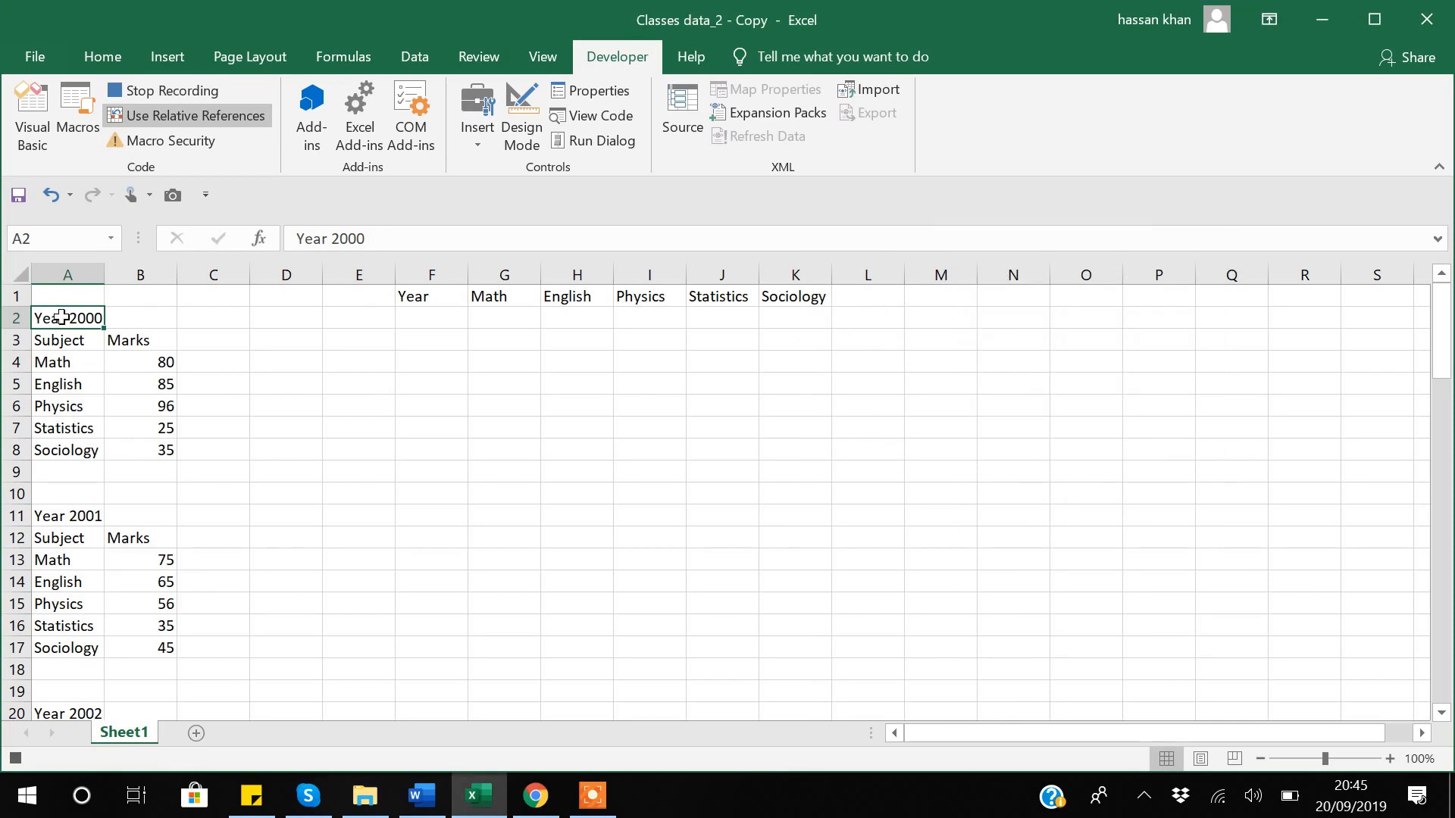
Copy Year 2000 into F2 and its marks transposed into G2:K2 (80, 85, 96, 25, 35).
{"action": "key", "text": "ctrl+c"}
{"action": "left_click", "coordinate": [420, 317]}
{"action": "key", "text": "ctrl+v"}
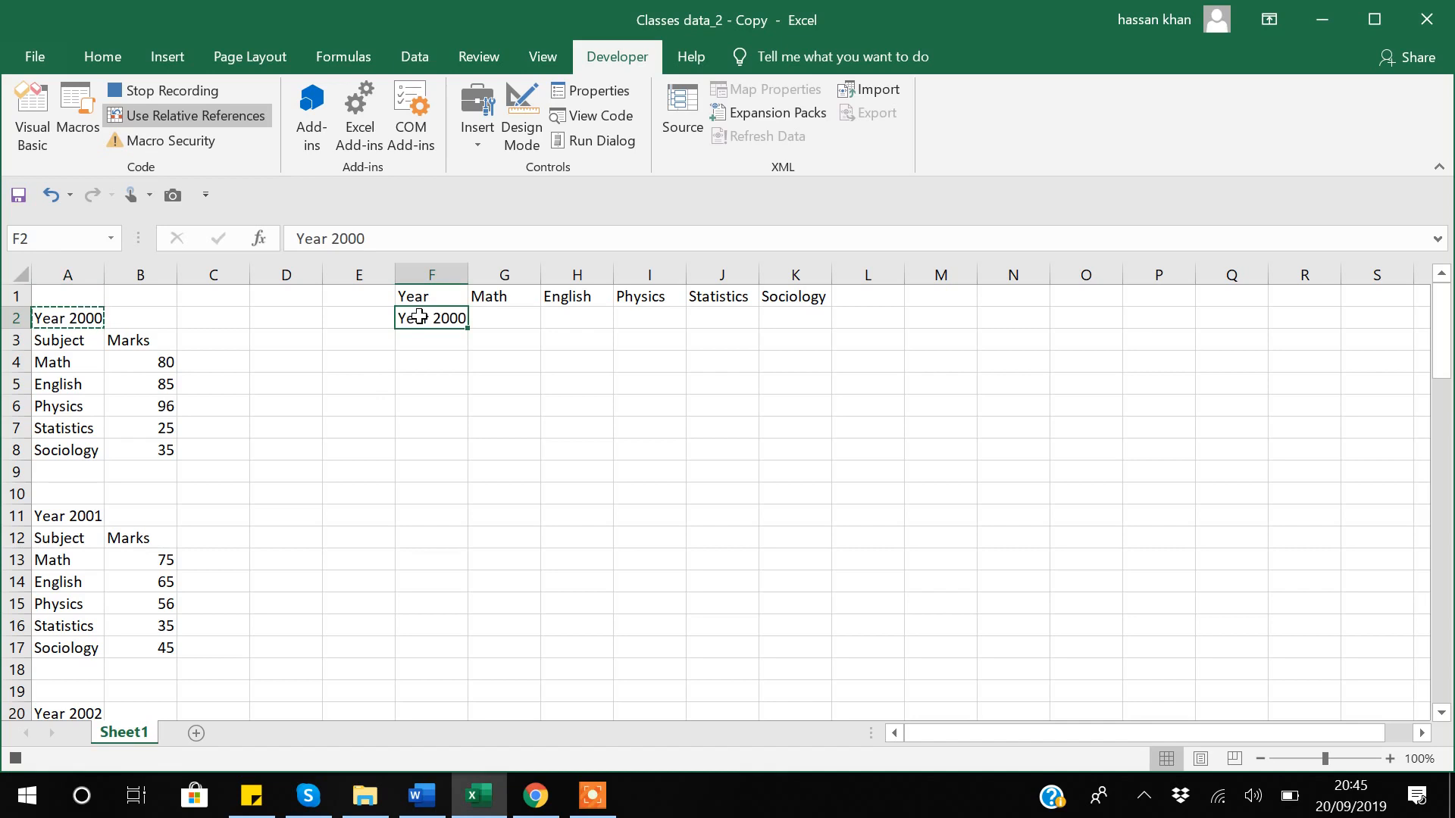
{"action": "left_click", "coordinate": [145, 362]}
{"action": "key", "text": "shift+Down"}
{"action": "key", "text": "shift+Down"}
{"action": "key", "text": "shift+Down"}
{"action": "key", "text": "shift+Down"}
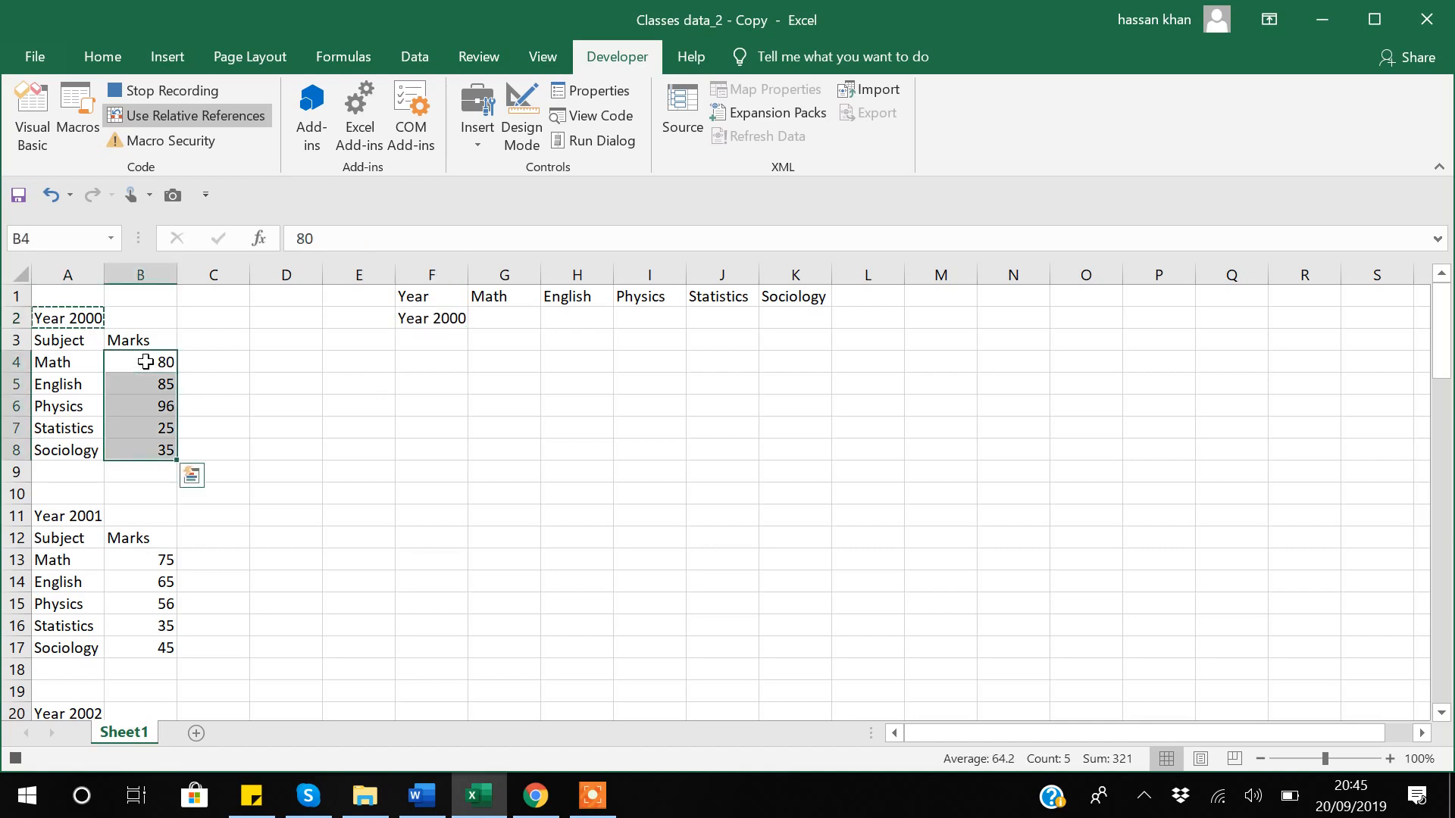
{"action": "left_click", "coordinate": [489, 322]}
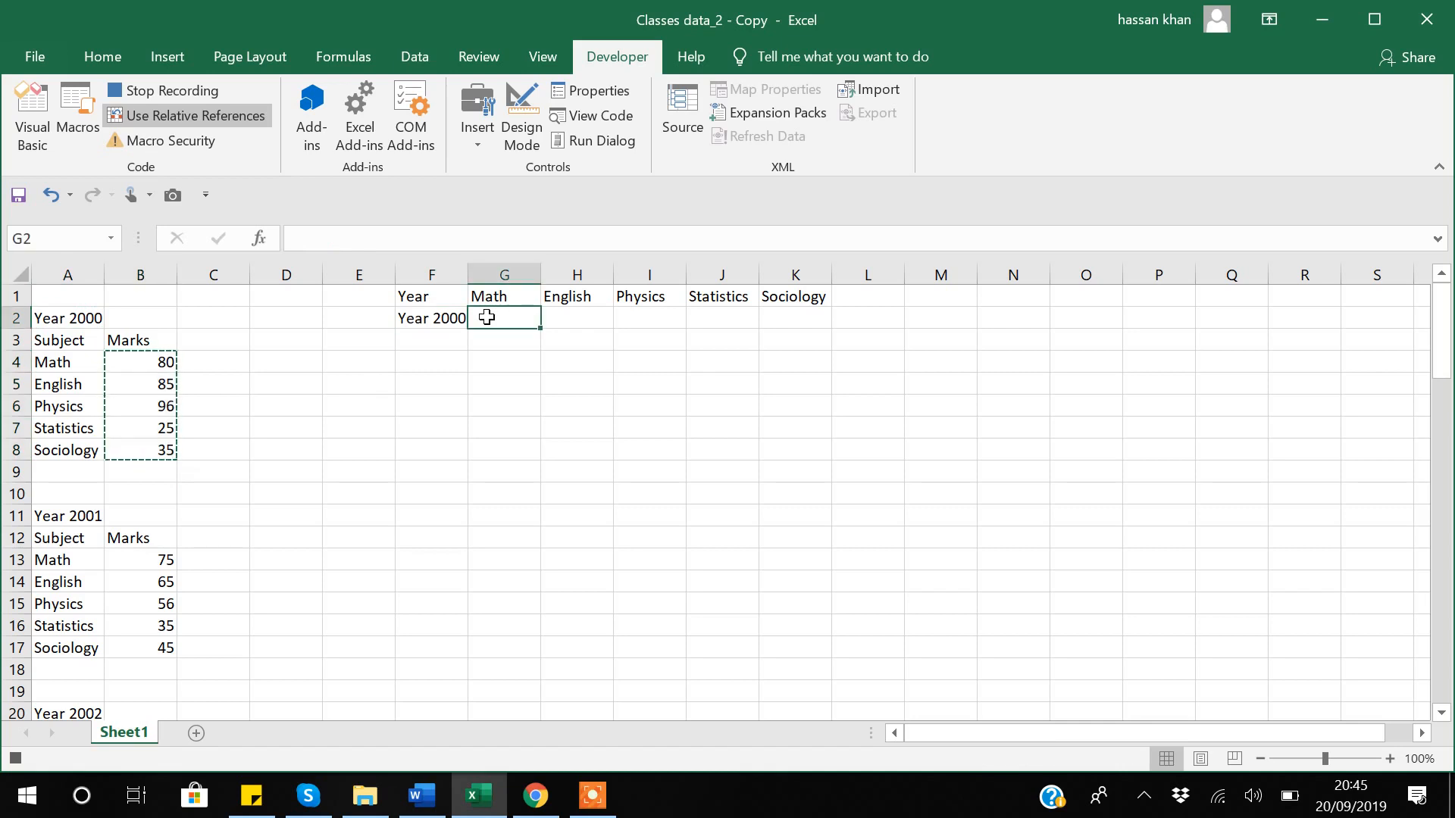
{"action": "right_click", "coordinate": [489, 323]}
{"action": "left_click", "coordinate": [639, 387]}
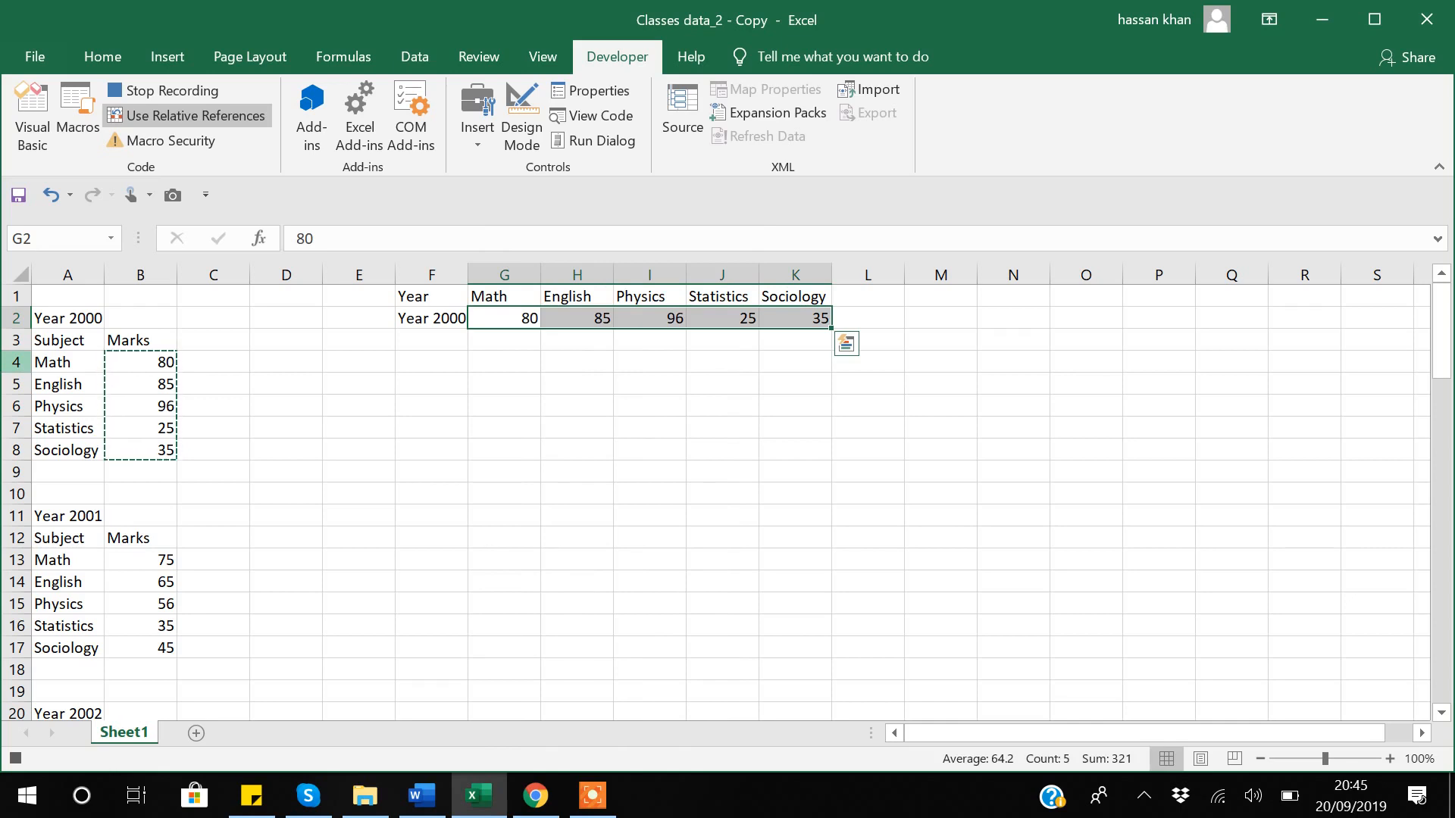
Delete rows 4–8, select the Year 2001 label, and stop recording.
{"action": "left_click", "coordinate": [16, 362]}
{"action": "left_click_drag", "start_coordinate": [16, 362], "coordinate": [16, 455]}
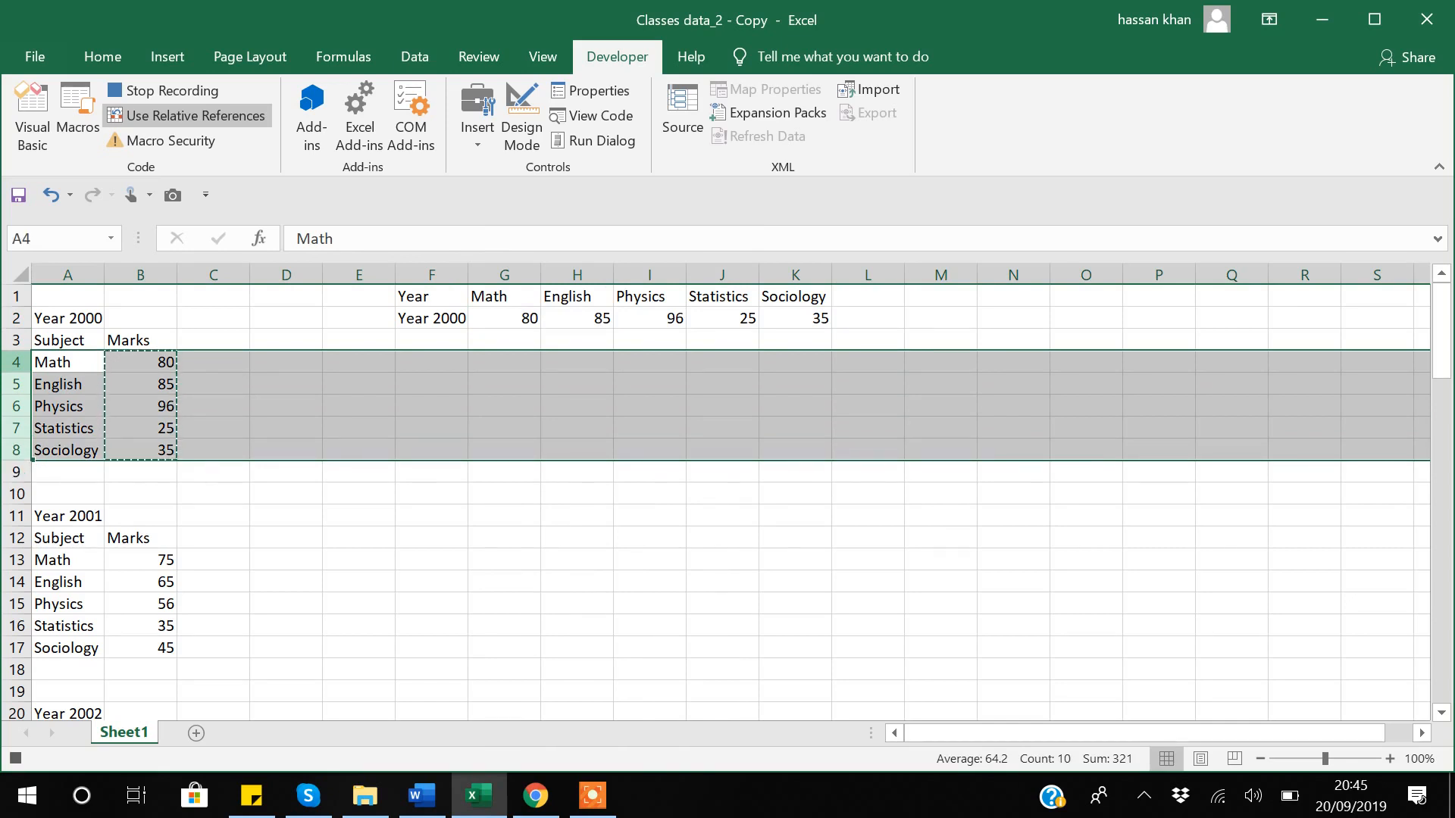
{"action": "right_click", "coordinate": [15, 365]}
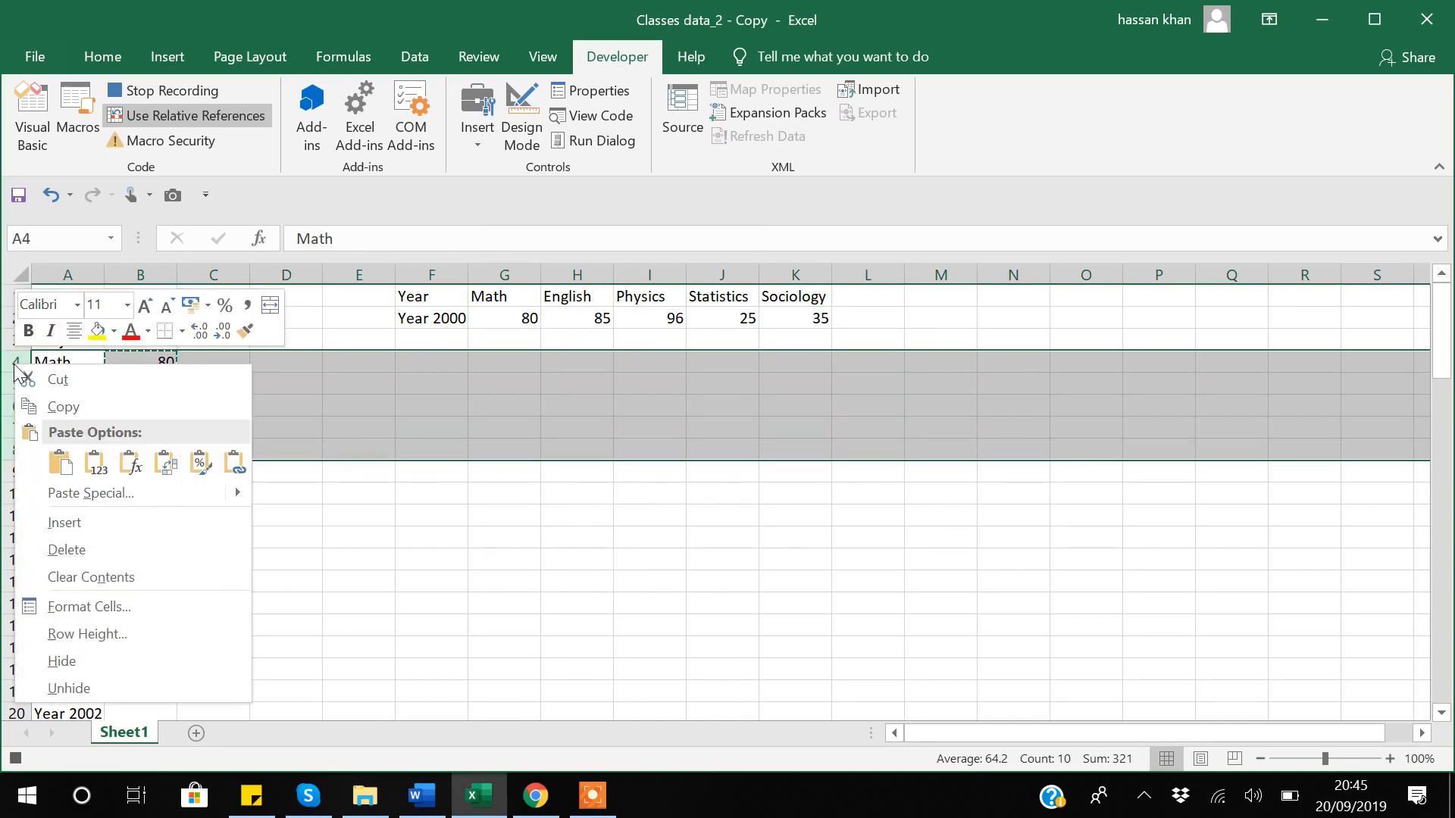
{"action": "left_click", "coordinate": [94, 552]}
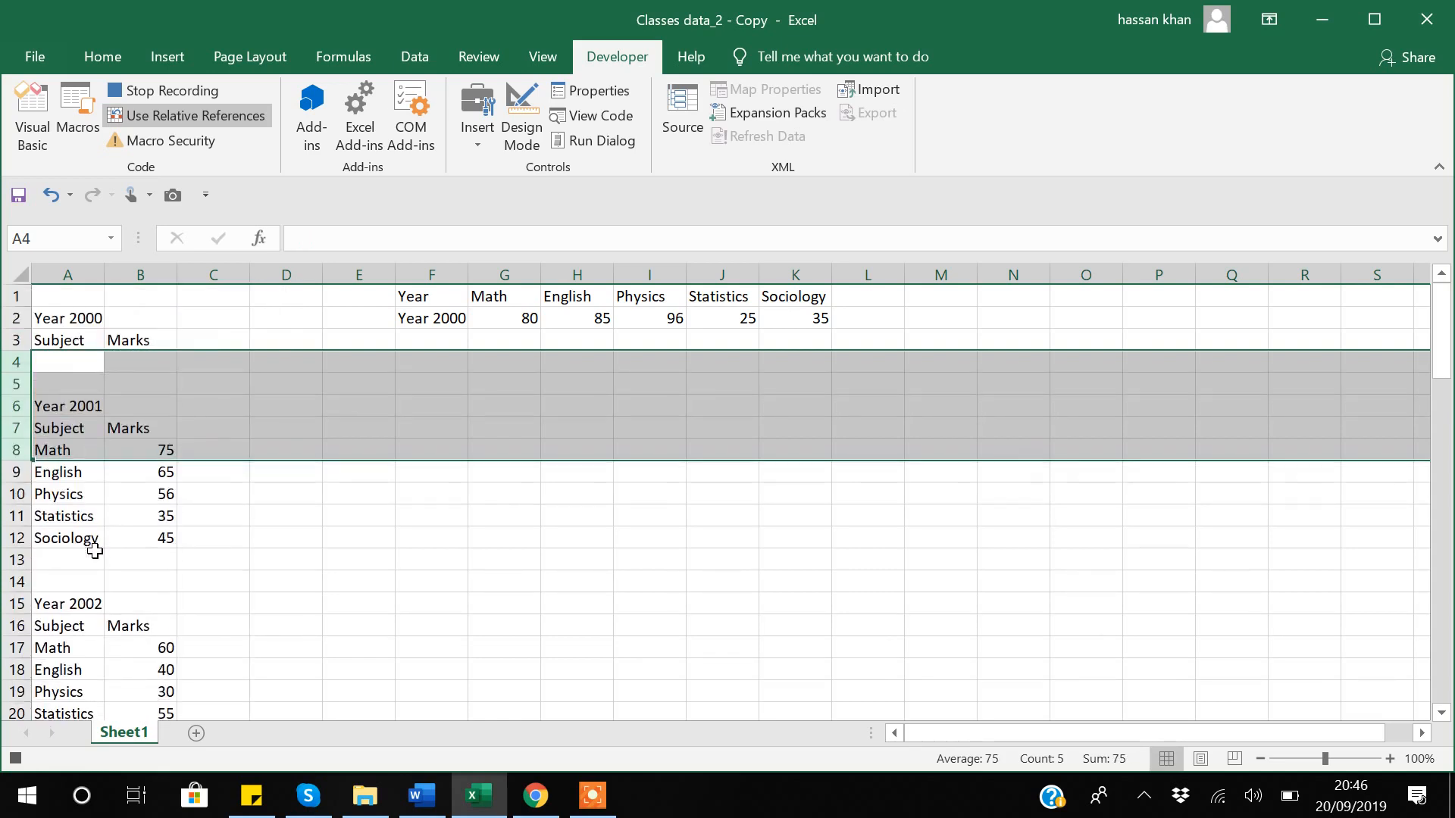
{"action": "left_click", "coordinate": [71, 409]}
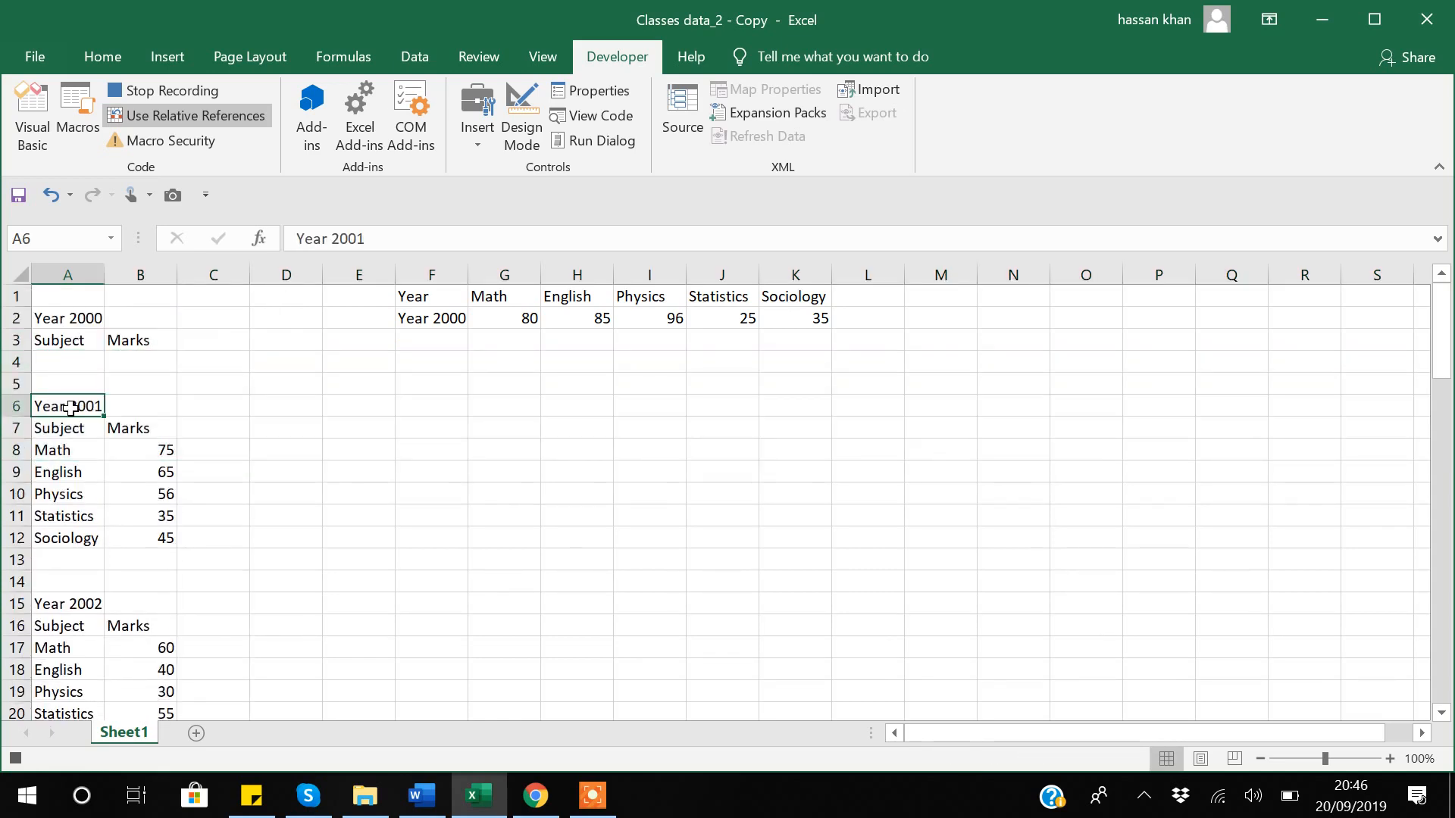
{"action": "left_click", "coordinate": [178, 91]}
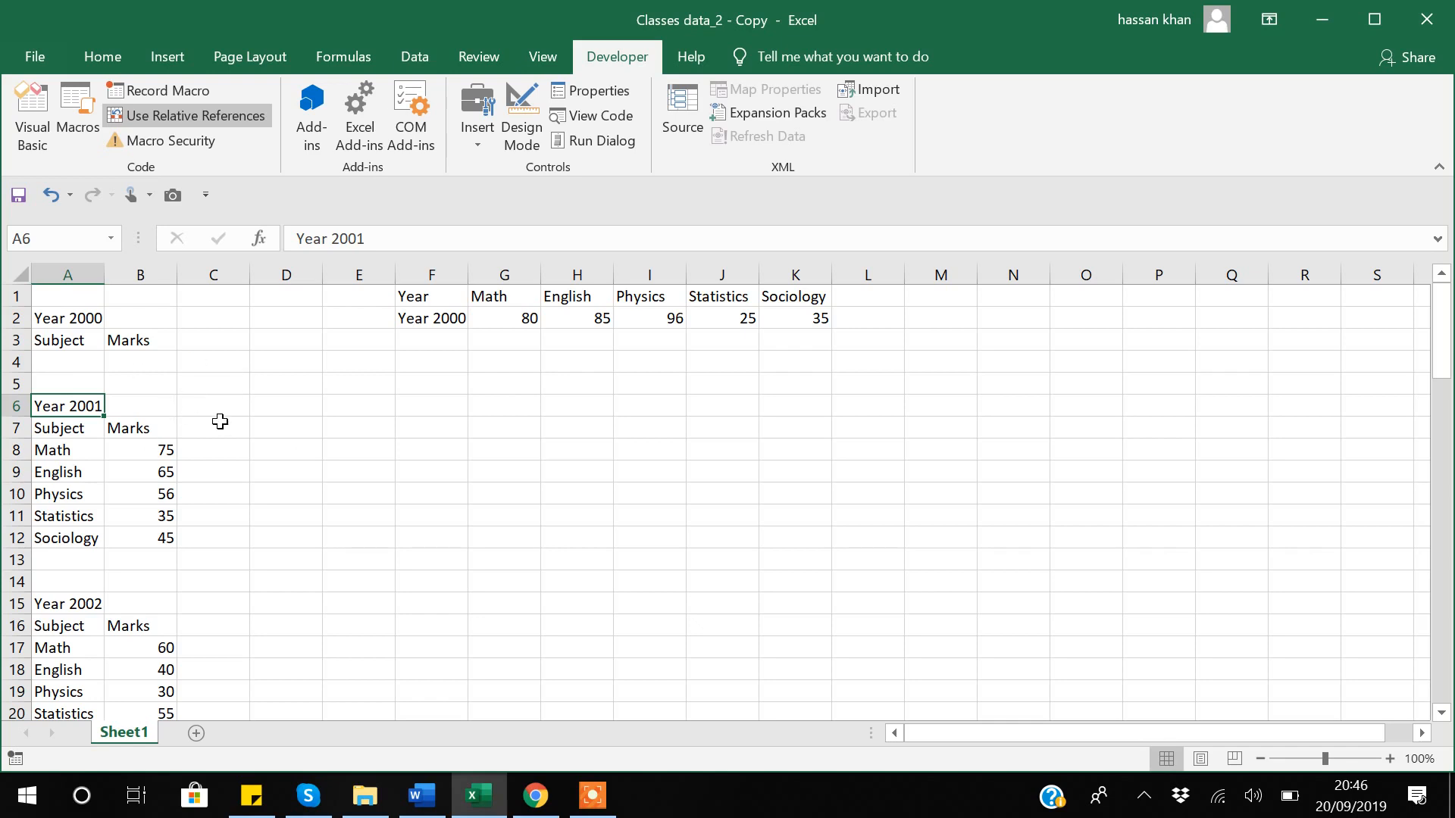
Replay the macro by shortcut to add Year 2001 (75, 65, 56, 35, 45) and 2002 rows, then close.
{"action": "key", "text": "ctrl+shift+r"}
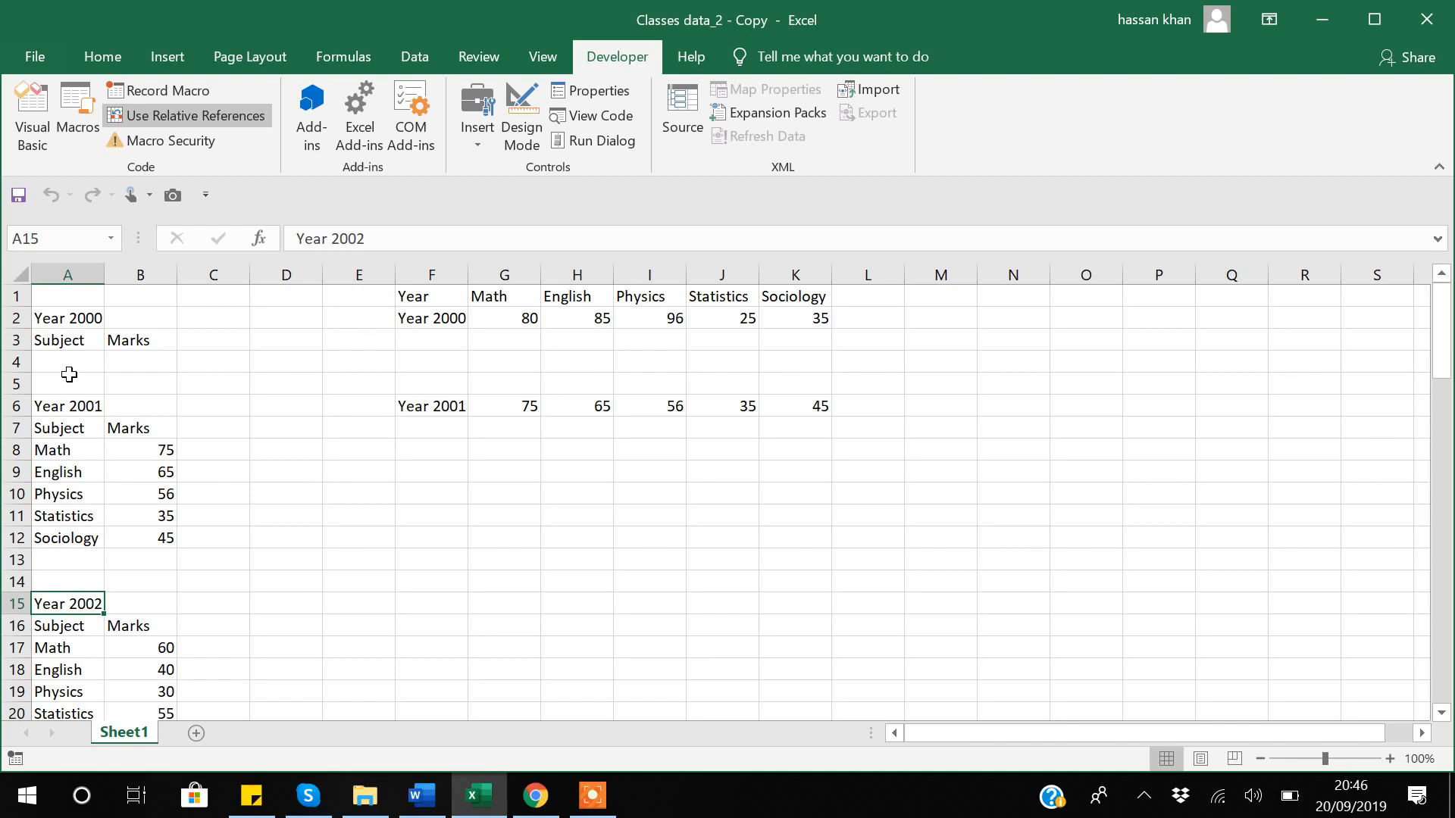
{"action": "key", "text": "ctrl+q"}
{"action": "key", "text": "ctrl+q"}
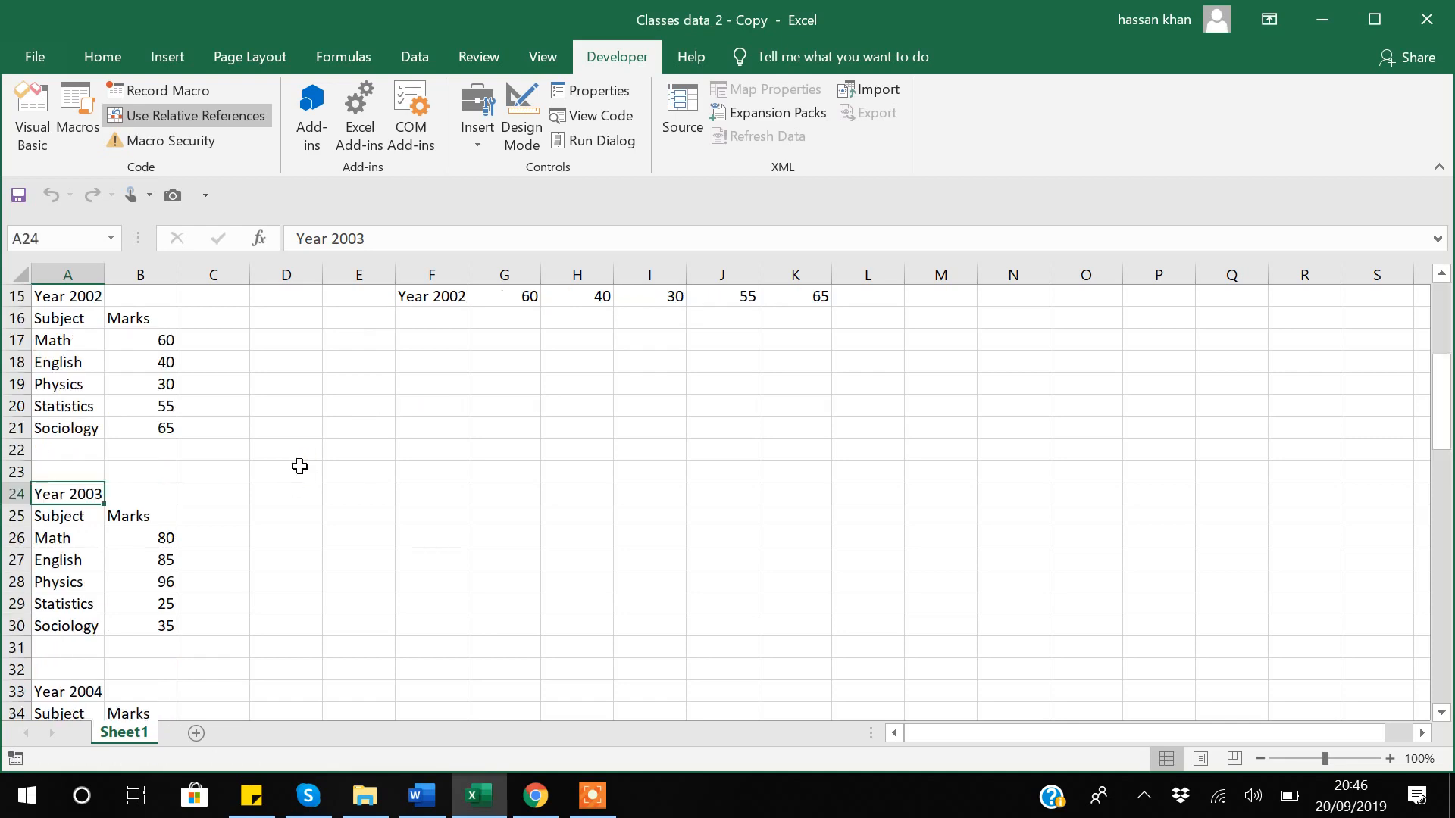
{"action": "key", "text": "ctrl+q"}
{"action": "key", "text": "ctrl+q"}
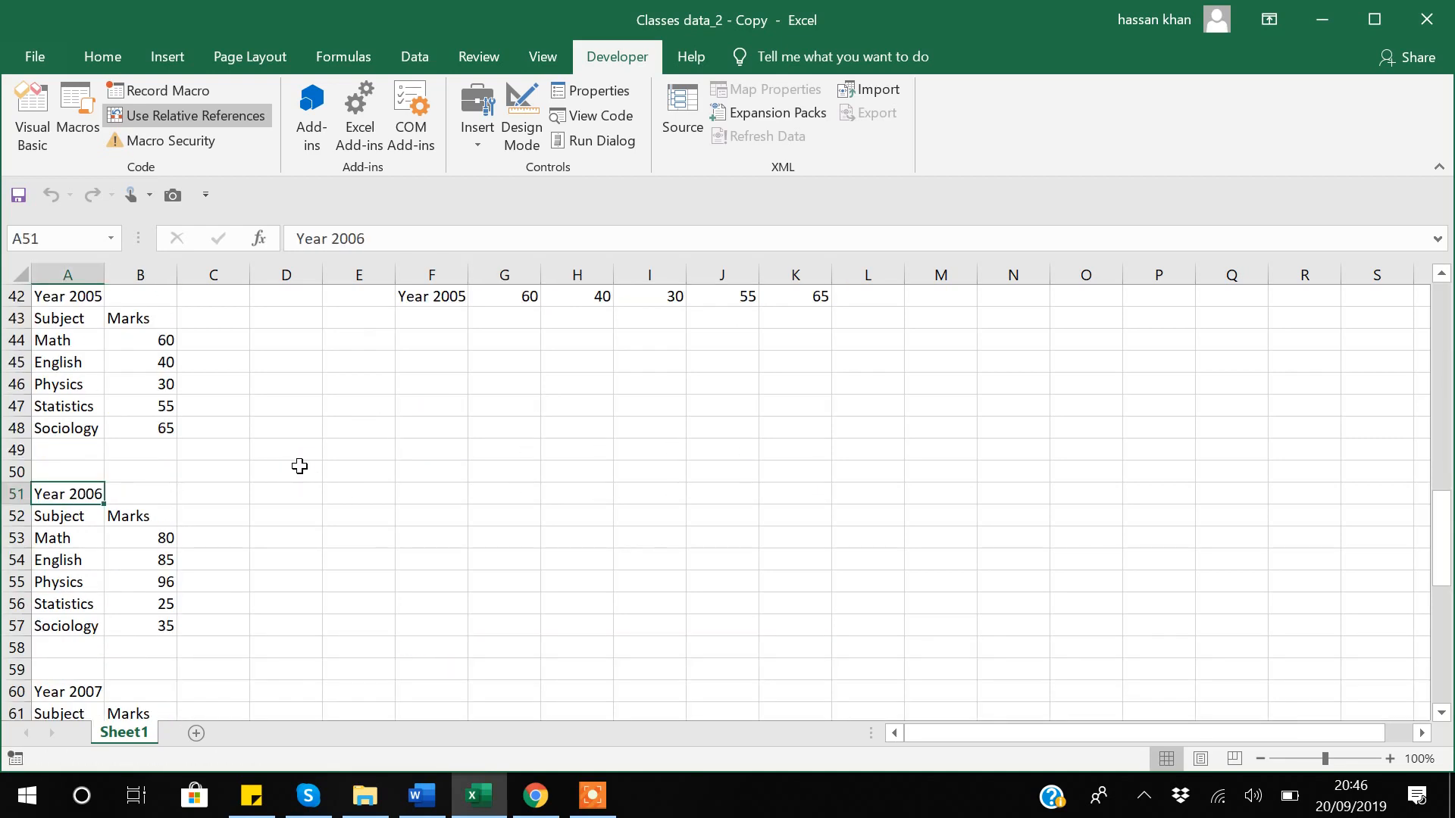
{"action": "scroll", "coordinate": [299, 466], "scroll_direction": "up", "scroll_amount": 14}
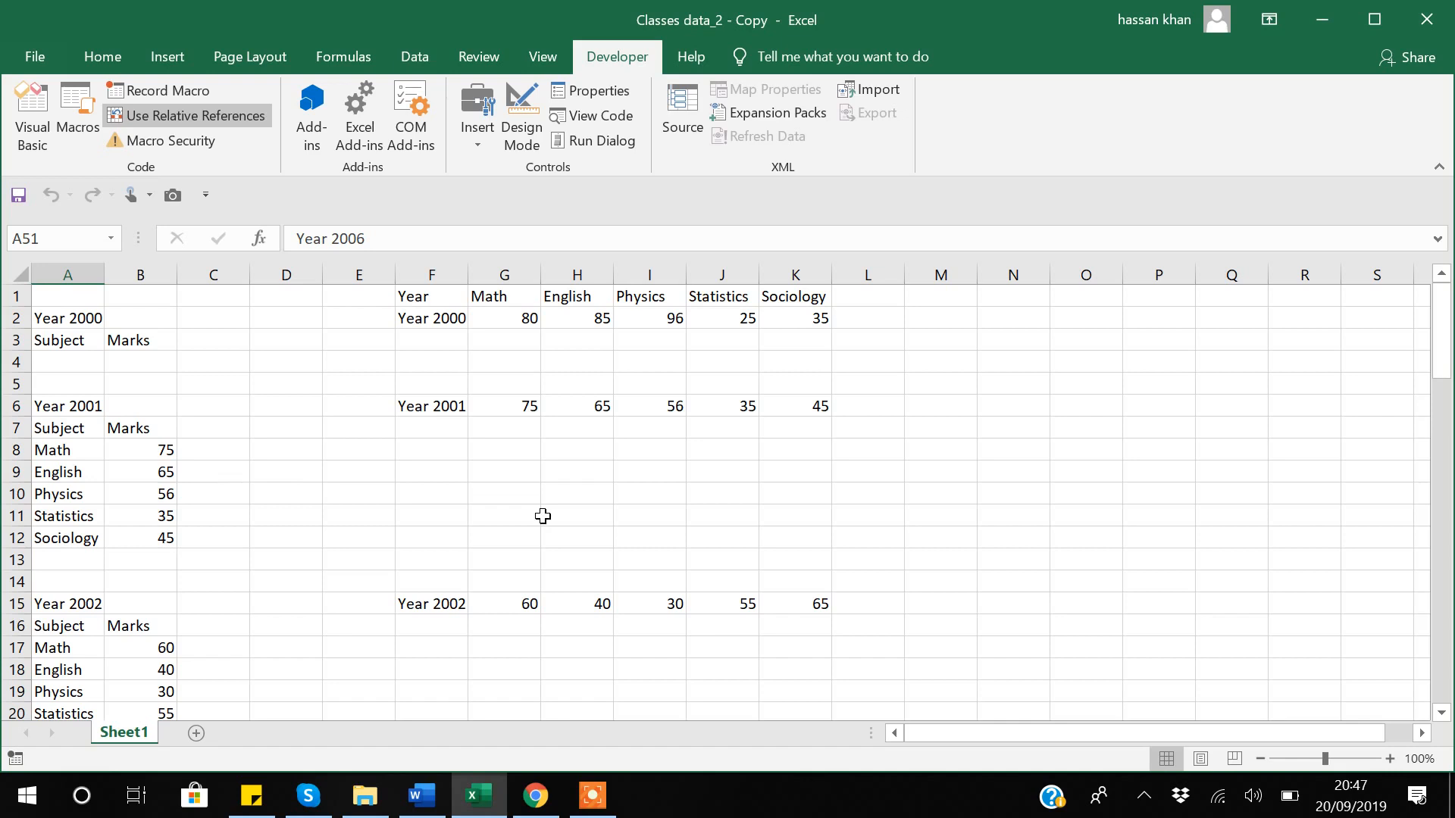
{"action": "left_click", "coordinate": [1425, 31]}
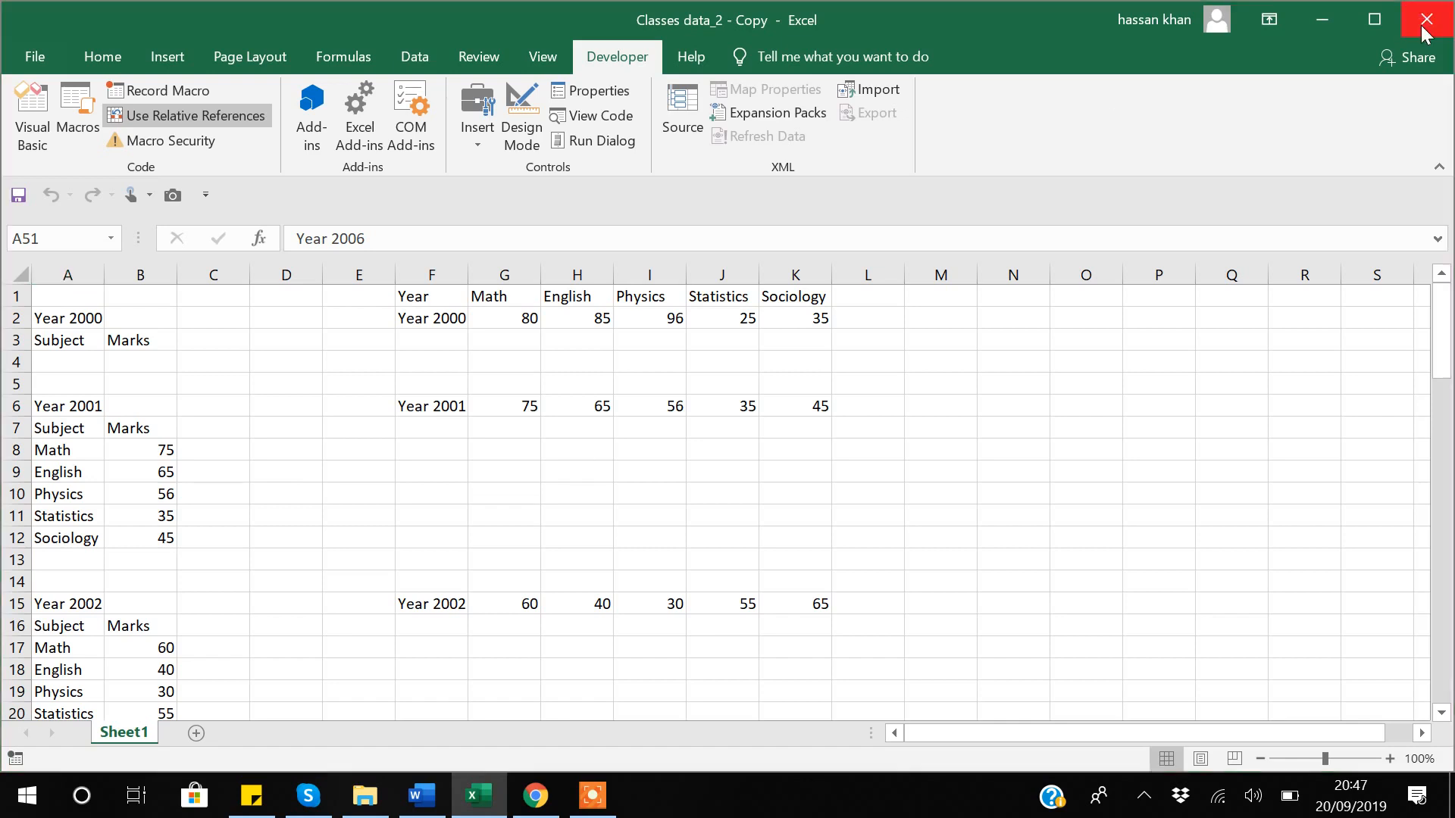
Discard changes, delete the old copy, and open a fresh Classes data_2 - Copy with macros enabled.
{"action": "left_click", "coordinate": [745, 422]}
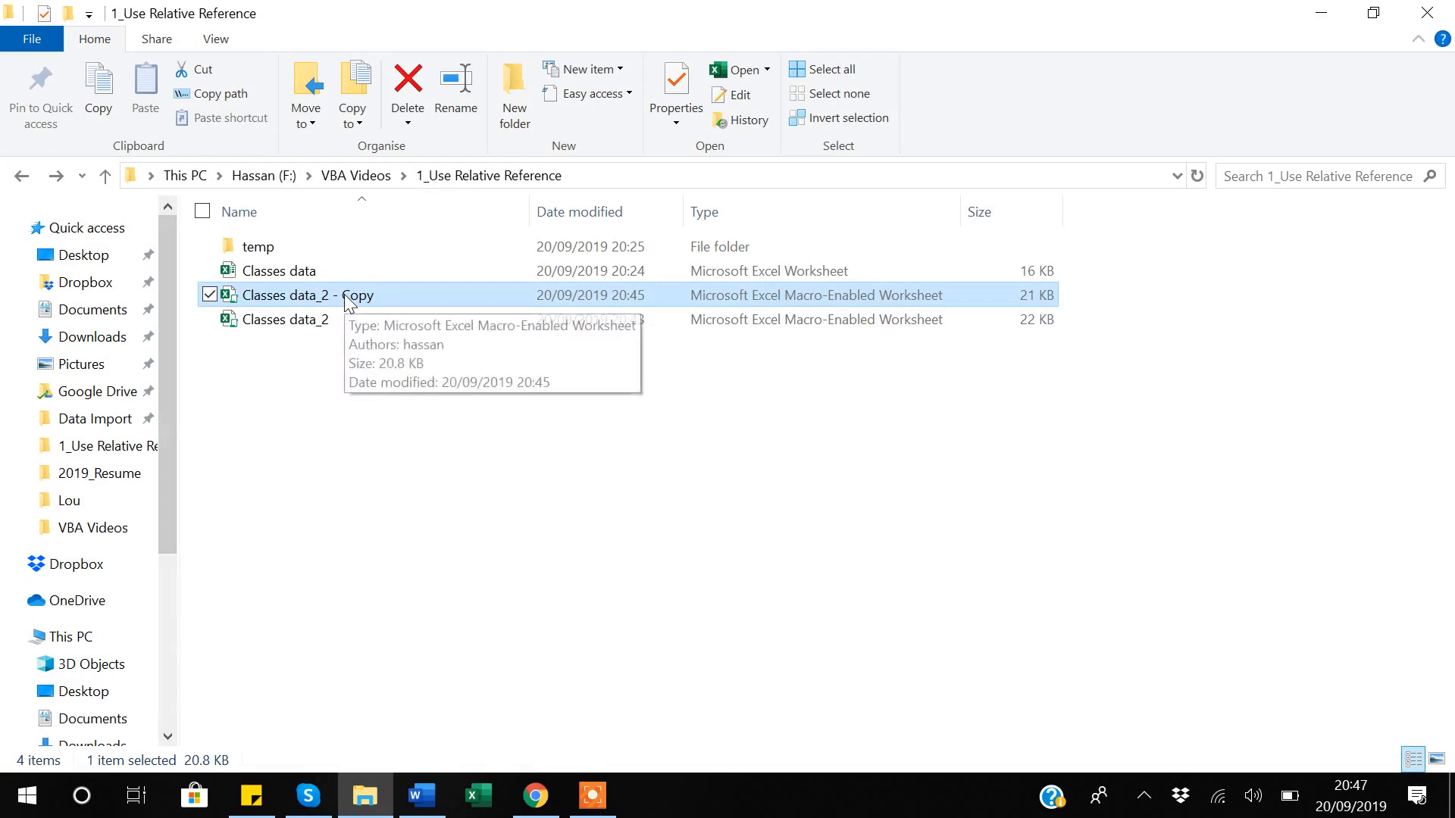
{"action": "key", "text": "Delete"}
{"action": "left_click", "coordinate": [294, 302]}
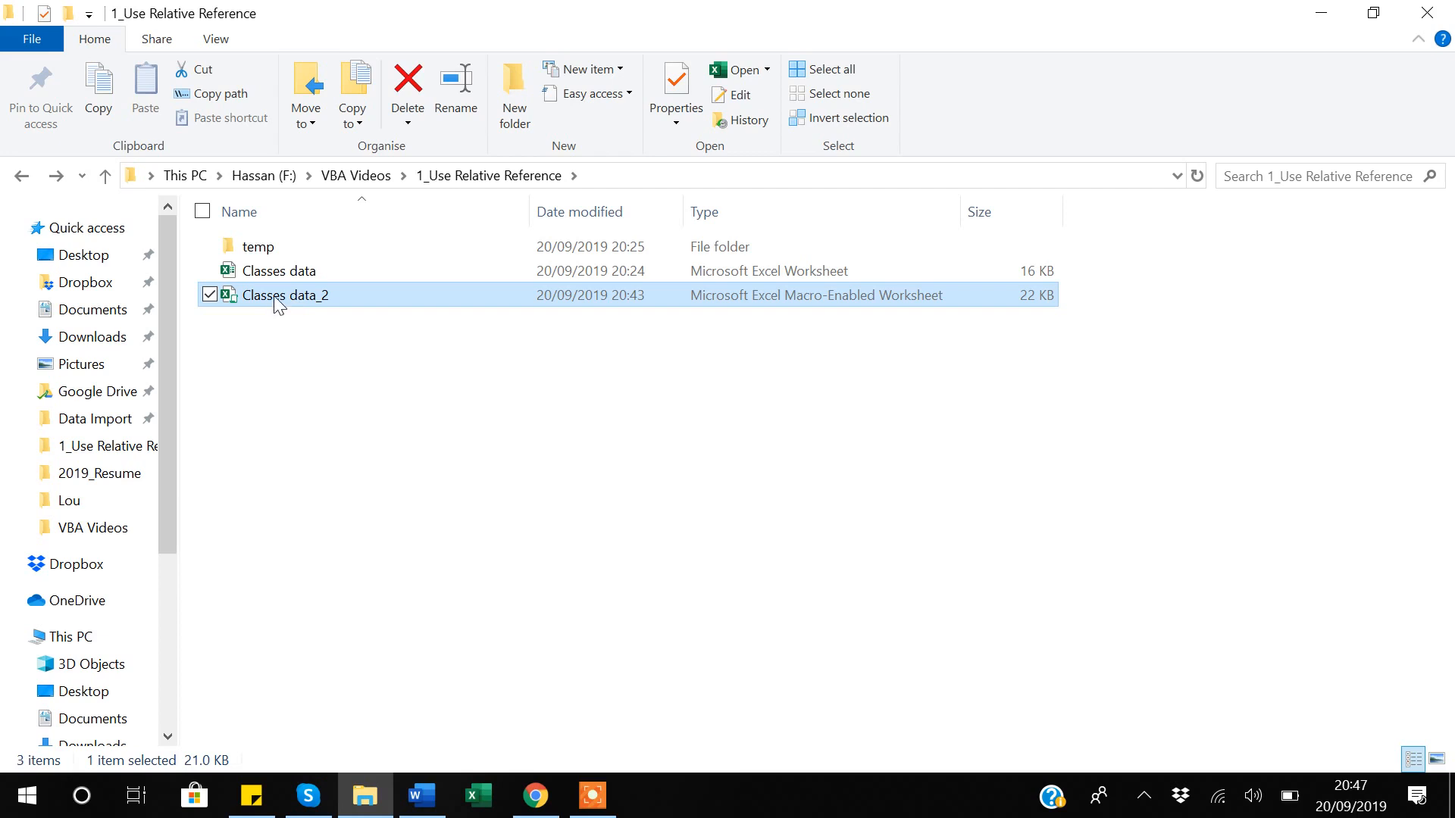
{"action": "key", "text": "ctrl+c"}
{"action": "key", "text": "ctrl+v"}
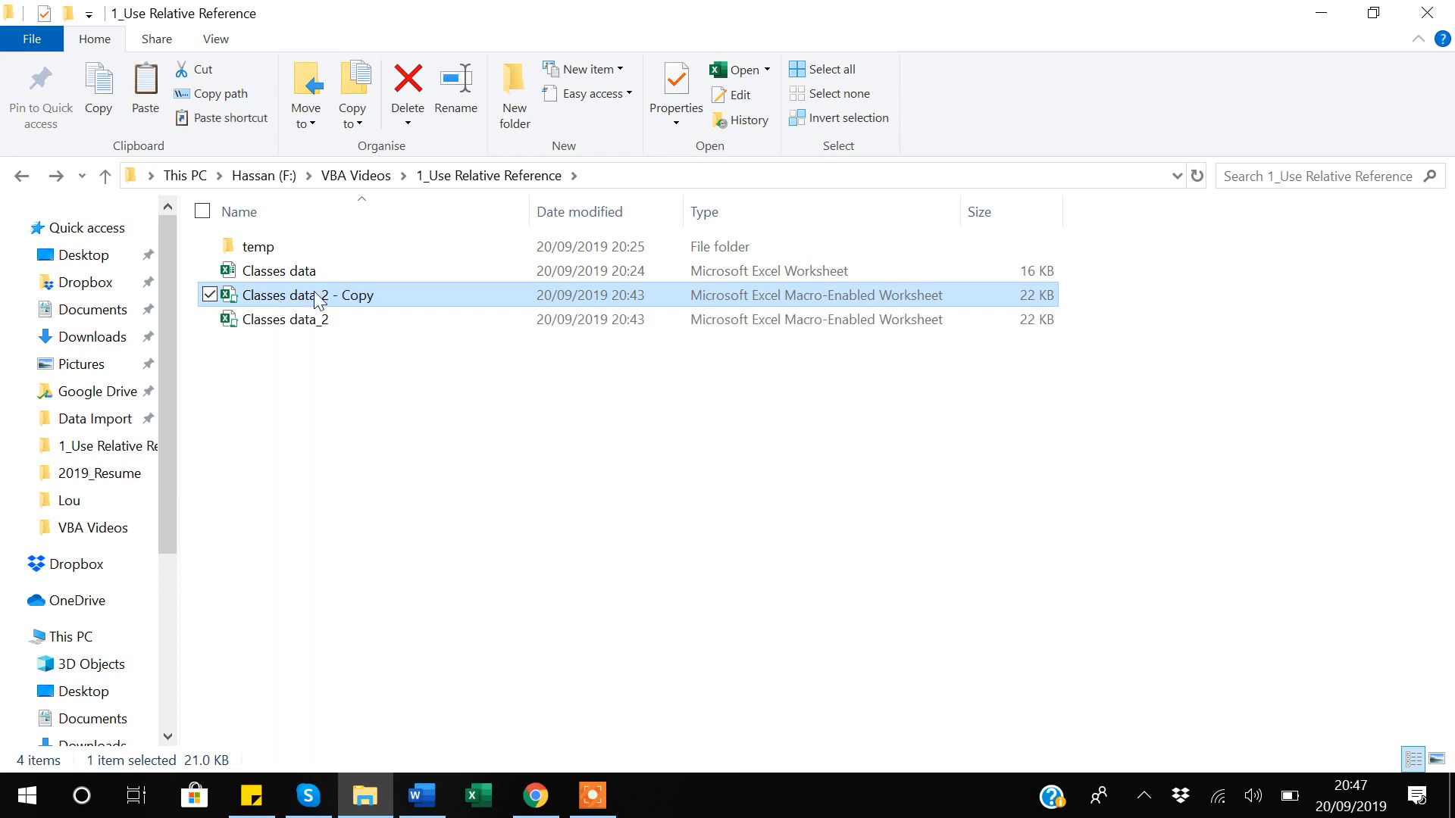
{"action": "double_click", "coordinate": [317, 297]}
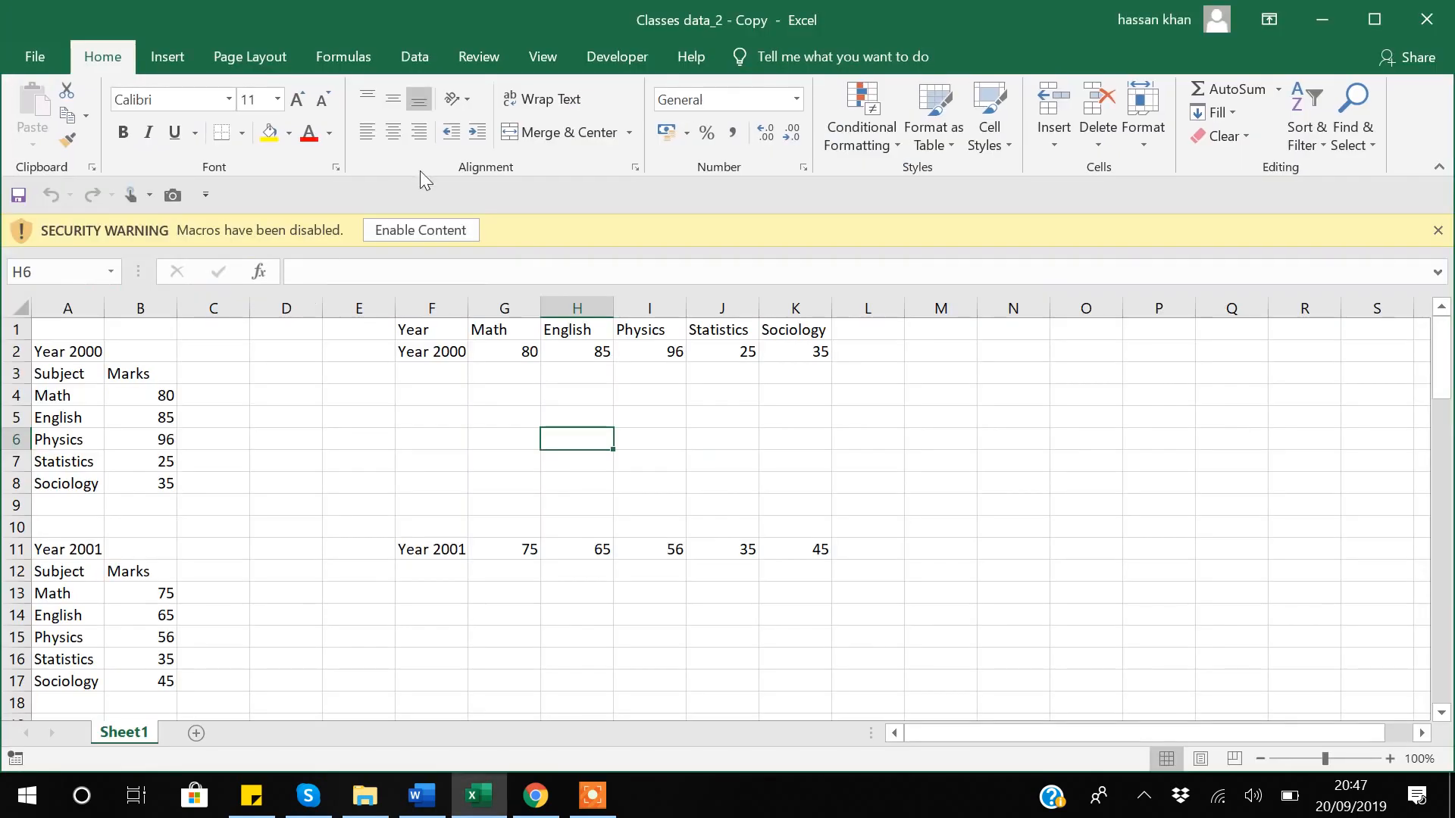
{"action": "left_click", "coordinate": [421, 231]}
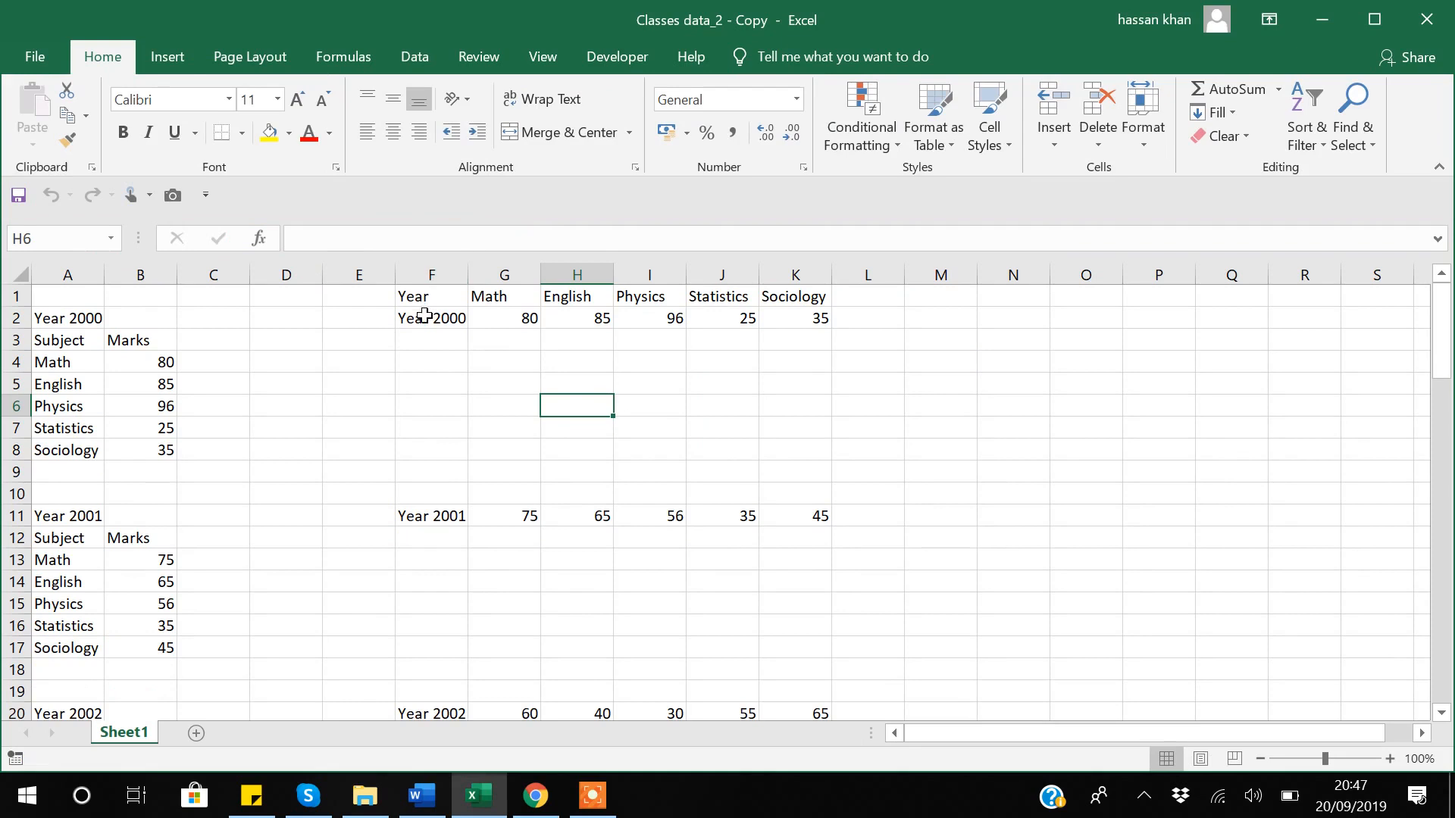
{"action": "left_click", "coordinate": [425, 269]}
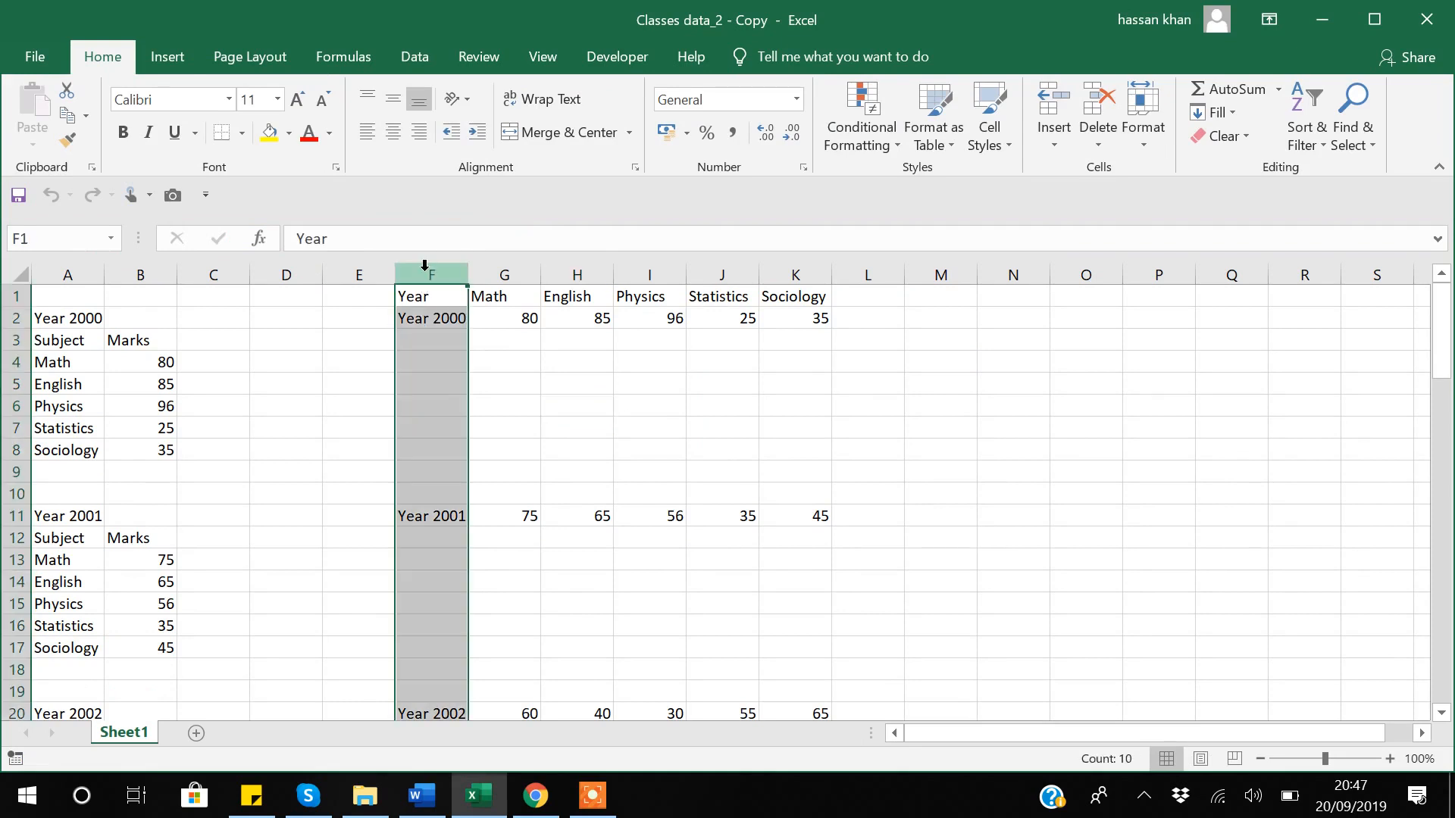
Clear columns F to K and type the heading 'Year' in F1.
{"action": "key", "text": "shift+Right"}
{"action": "key", "text": "shift+Right"}
{"action": "key", "text": "shift+Right"}
{"action": "key", "text": "shift+Right"}
{"action": "key", "text": "shift+Right"}
{"action": "key", "text": "Delete"}
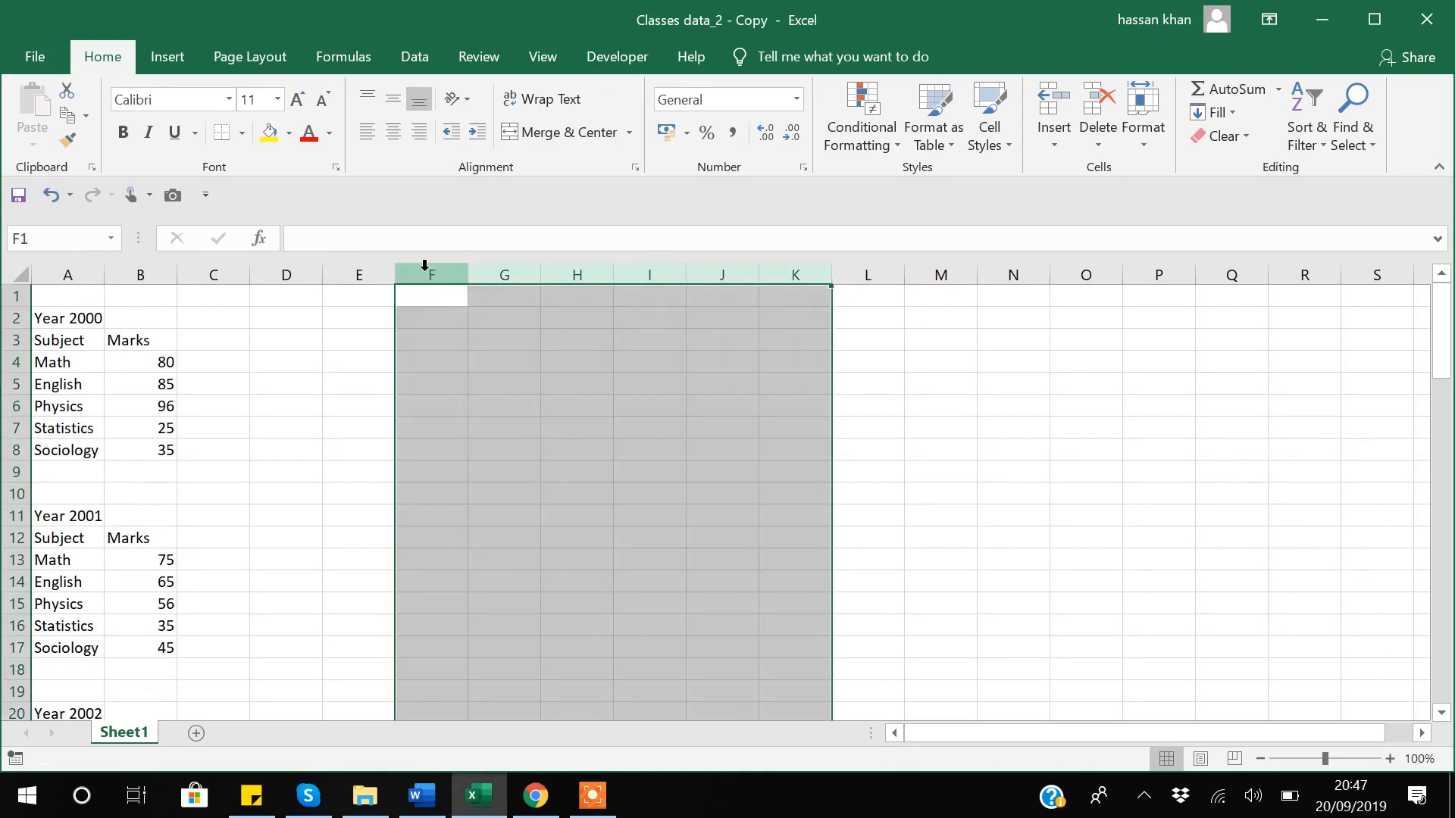
{"action": "left_click", "coordinate": [437, 296]}
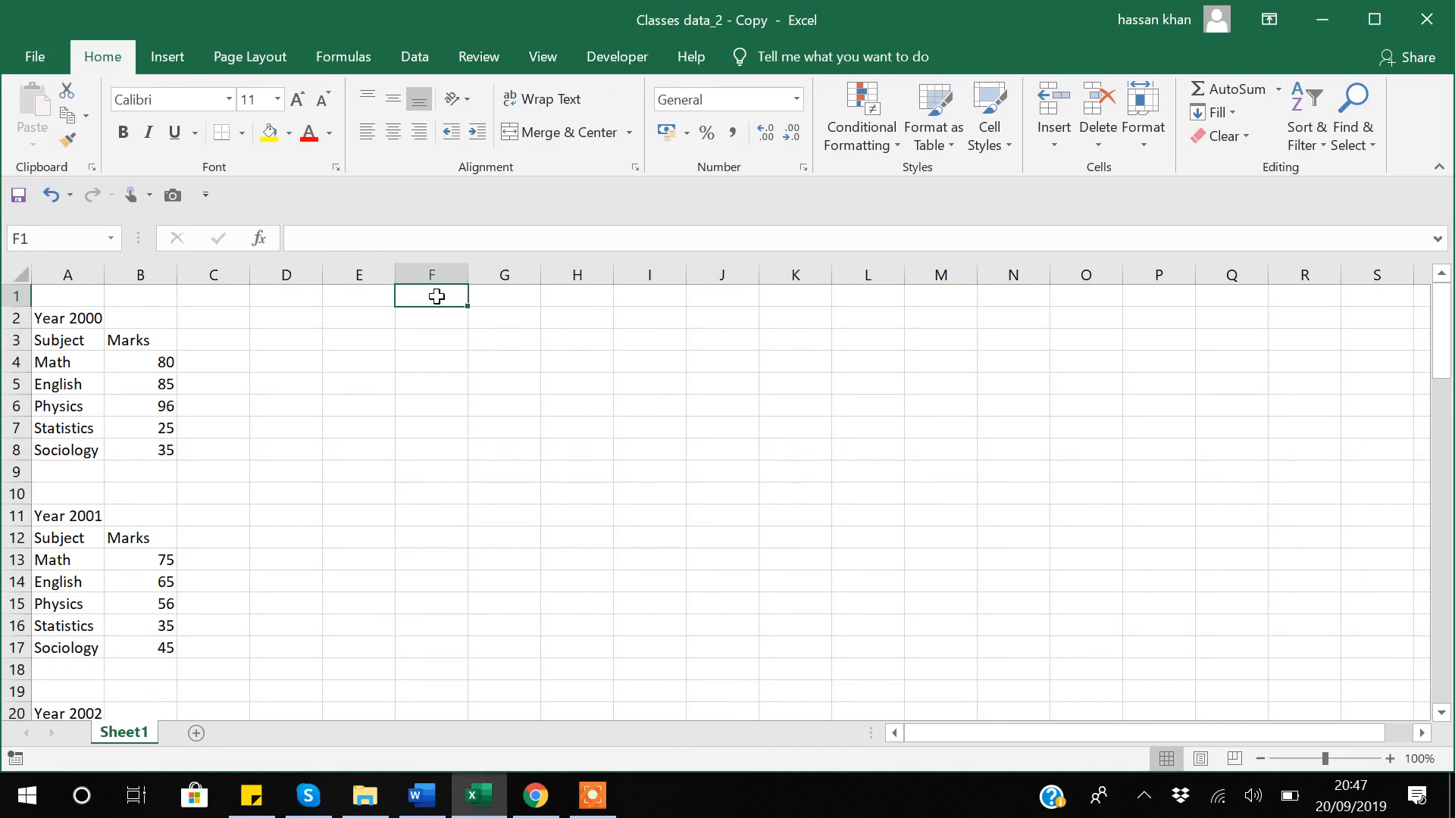
{"action": "type", "text": "Year"}
{"action": "key", "text": "Return"}
{"action": "left_click", "coordinate": [437, 296]}
{"action": "key", "text": "Right"}
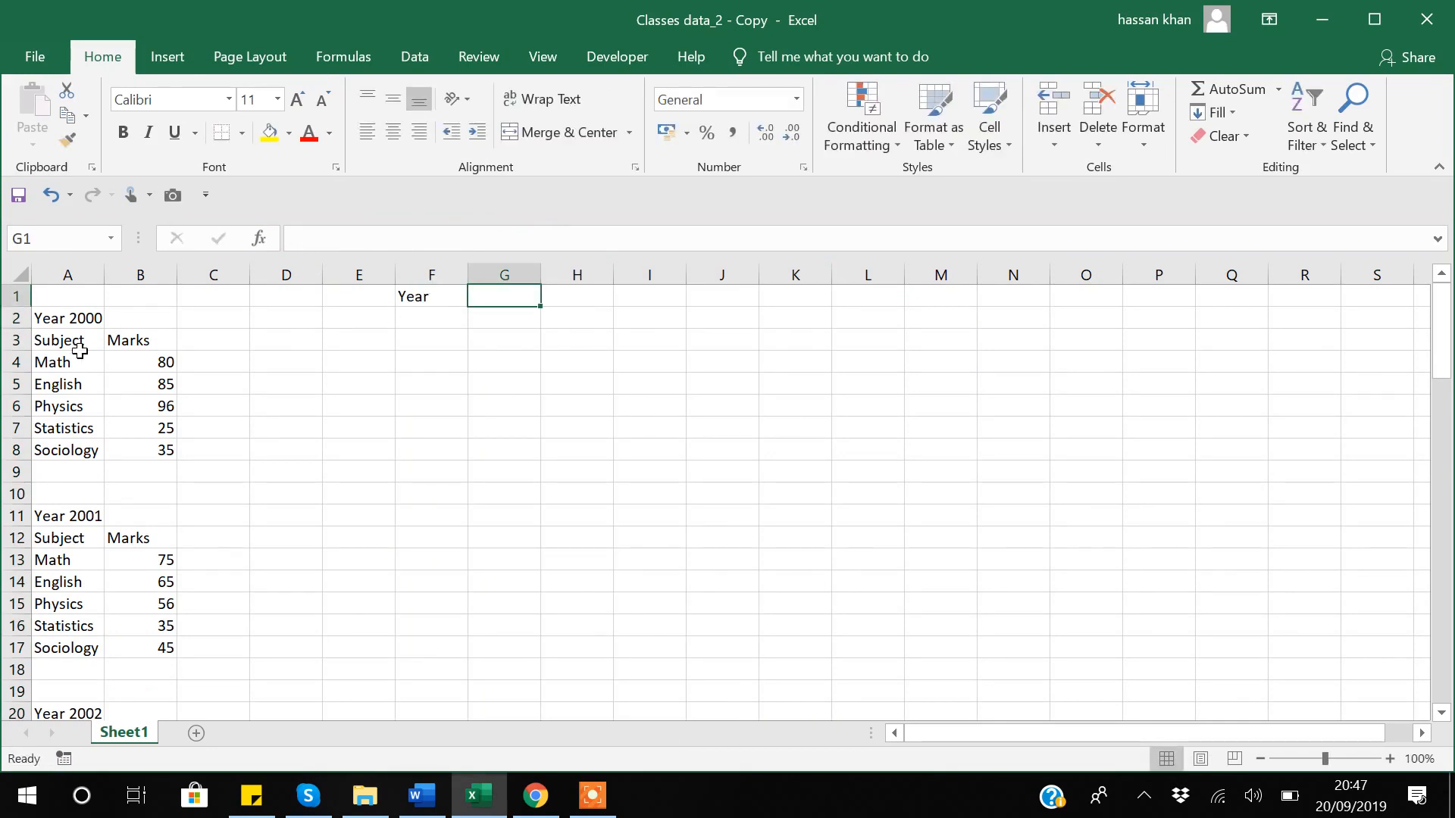
Paste Math, English, Physics, Statistics, Sociology transposed across G1:K1.
{"action": "left_click", "coordinate": [65, 360]}
{"action": "key", "text": "shift+Down"}
{"action": "key", "text": "shift+Down"}
{"action": "key", "text": "shift+Down"}
{"action": "key", "text": "shift+Down"}
{"action": "key", "text": "ctrl+c"}
{"action": "left_click", "coordinate": [510, 299]}
{"action": "right_click", "coordinate": [510, 298]}
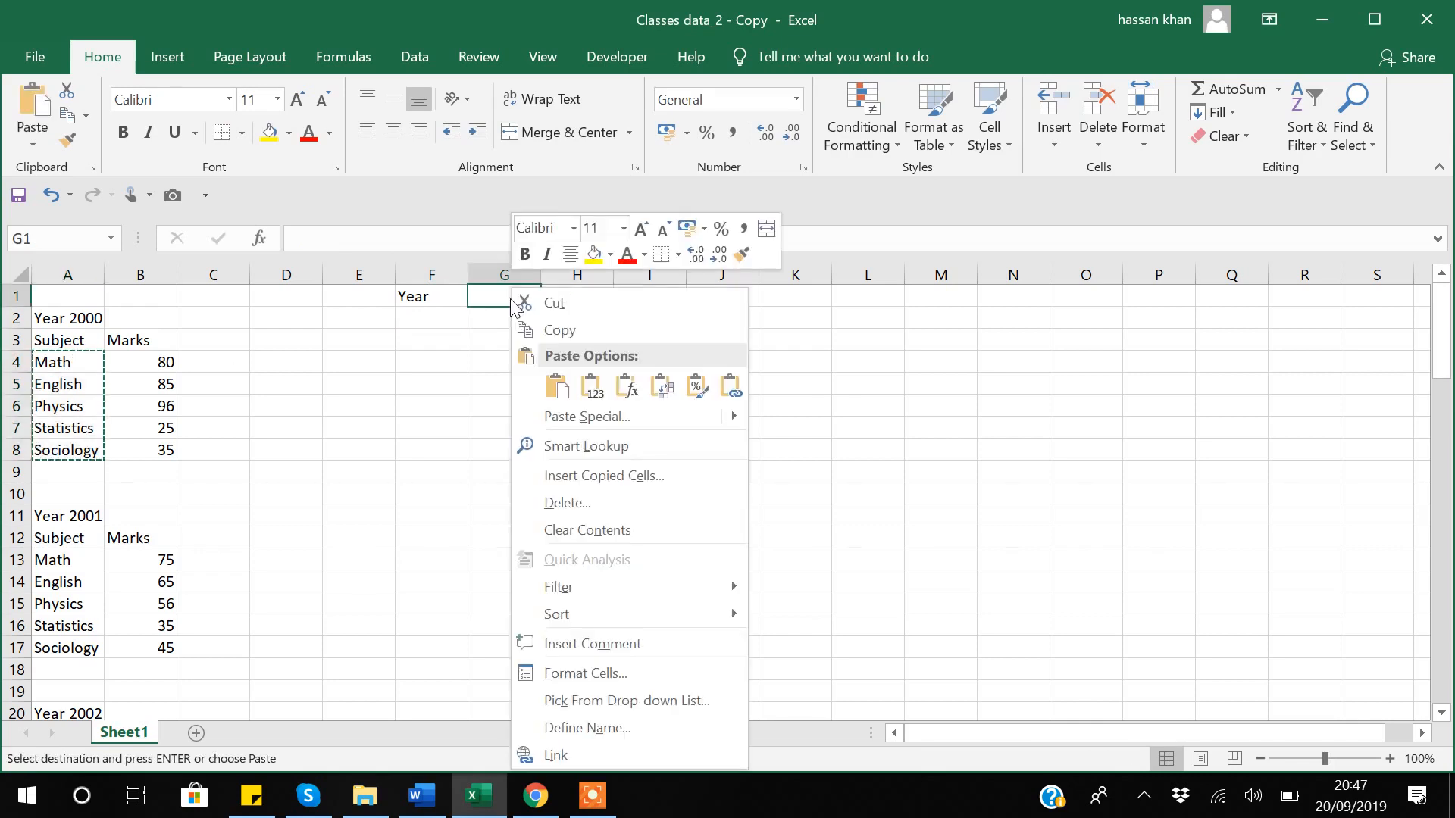
{"action": "left_click", "coordinate": [662, 390]}
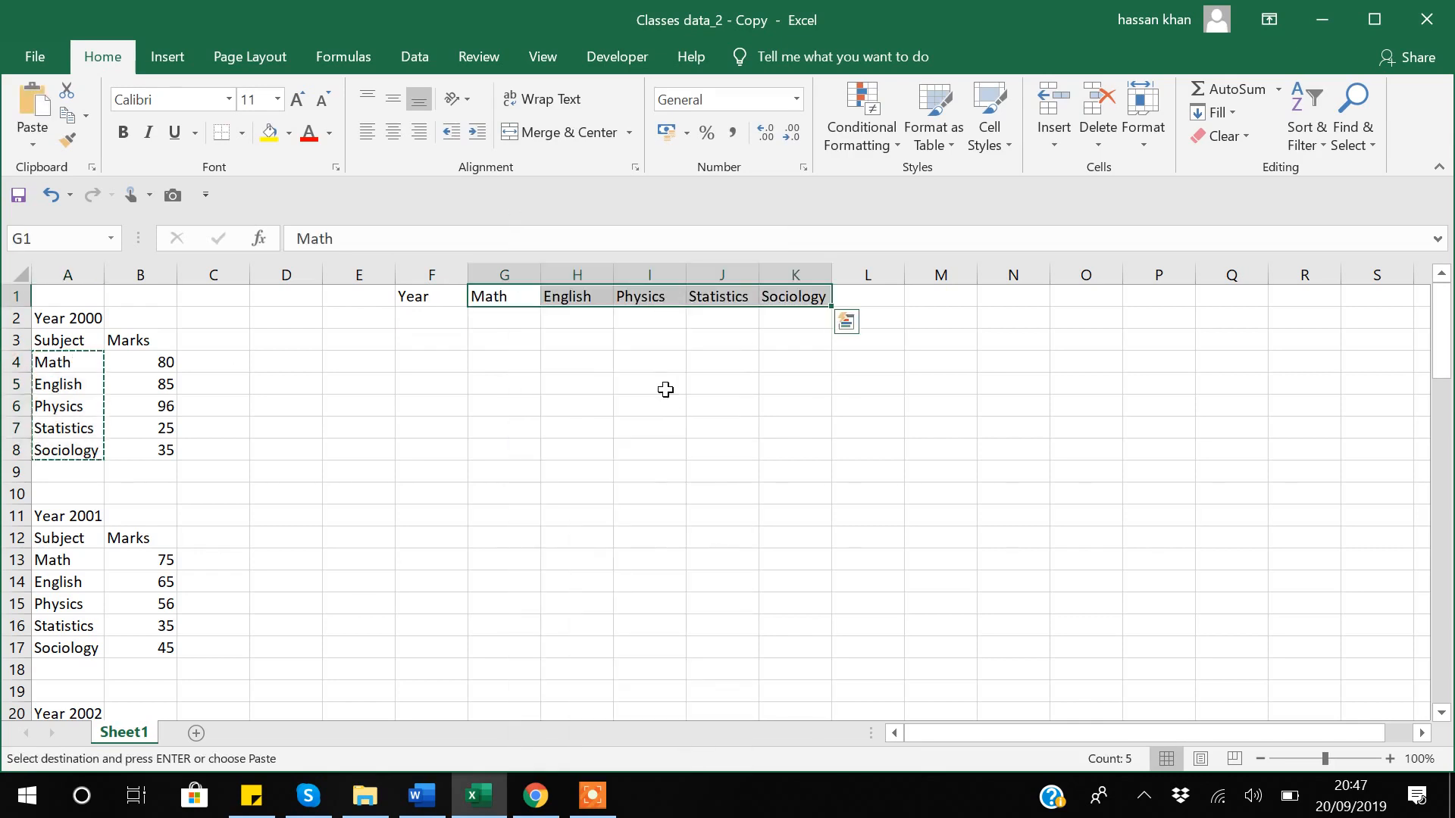
{"action": "left_click", "coordinate": [64, 317]}
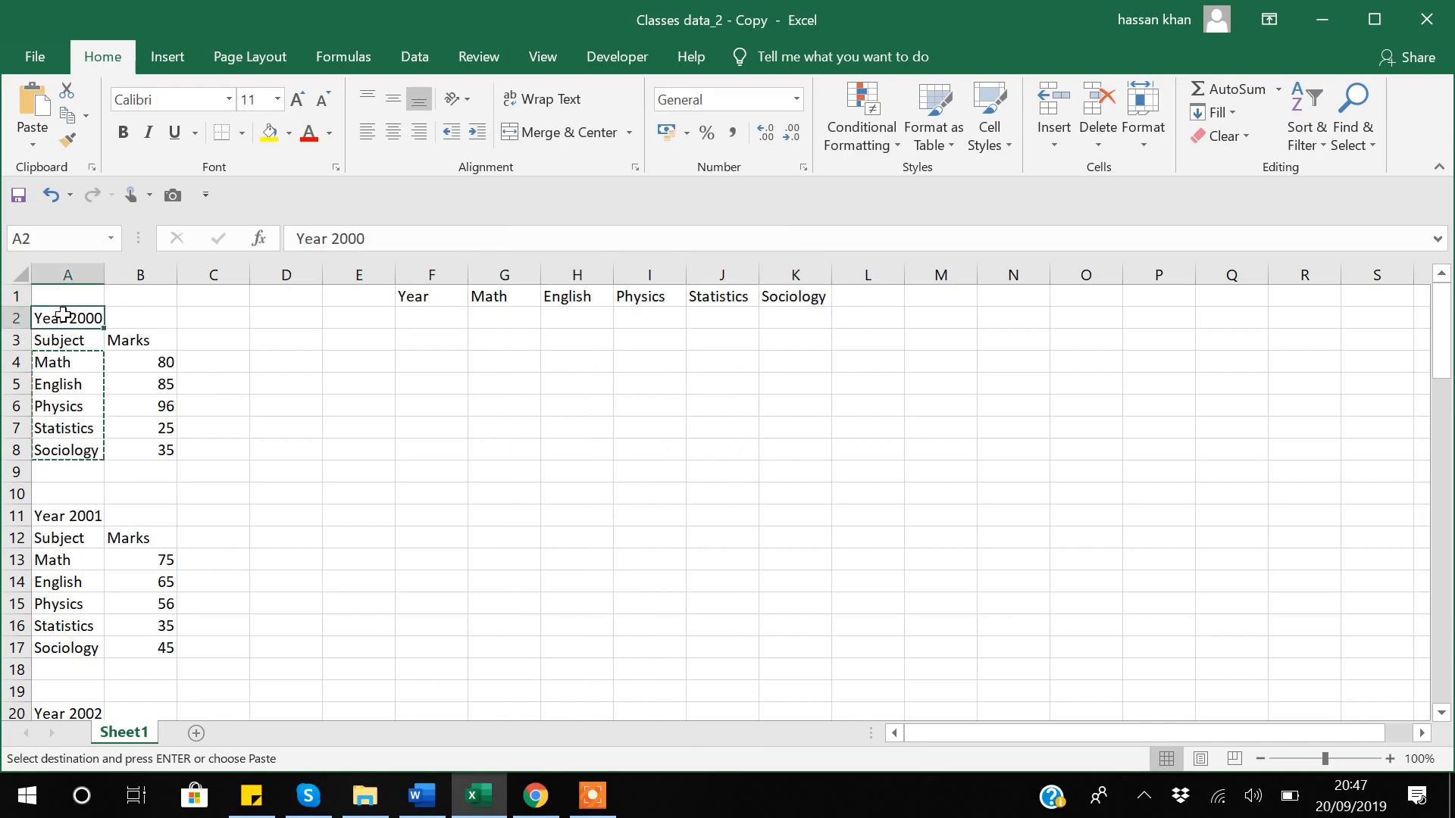
{"action": "key", "text": "Escape"}
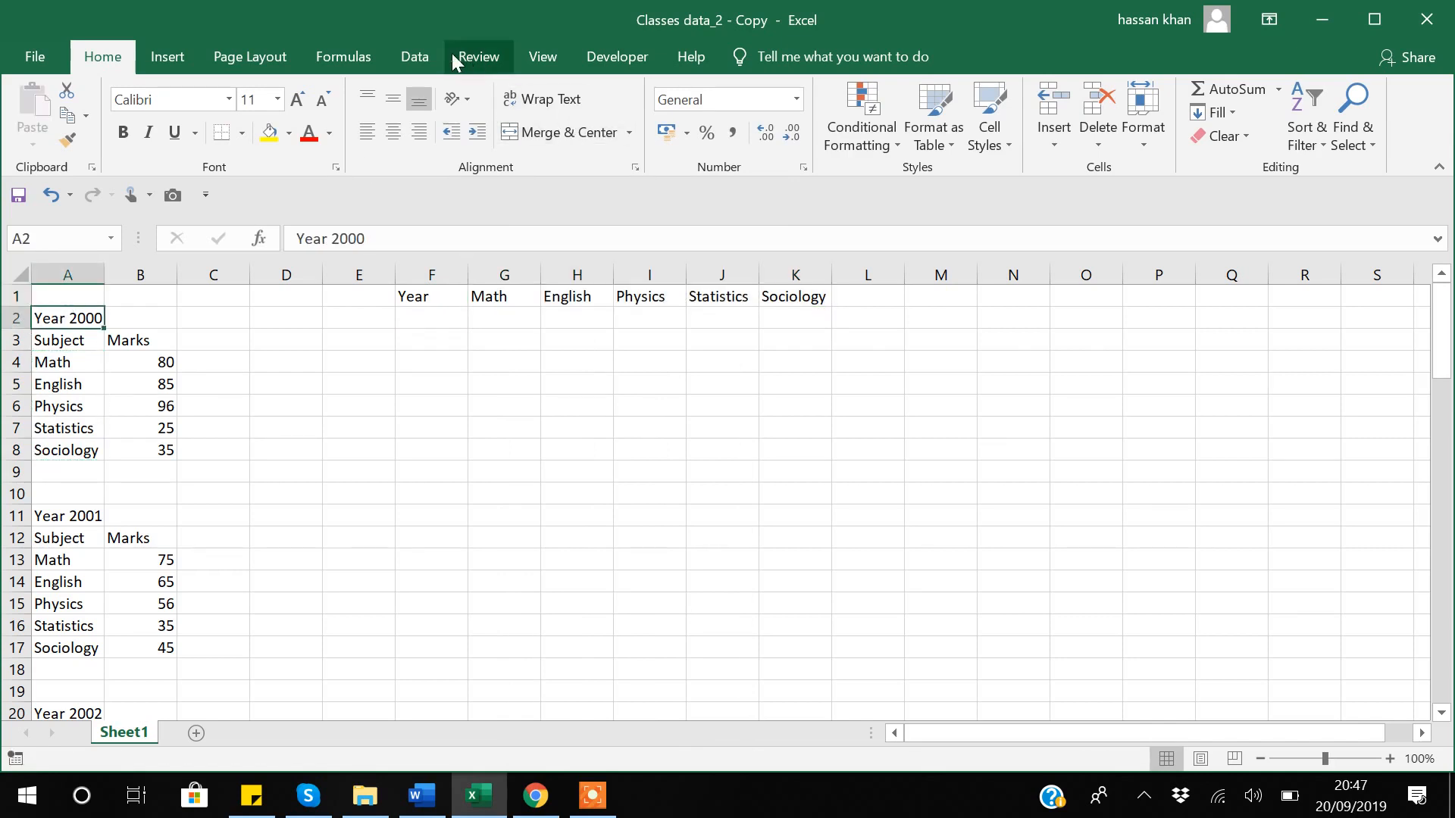
With relative references on, record Macro2 in This Workbook using shortcut Ctrl+9.
{"action": "left_click", "coordinate": [626, 55]}
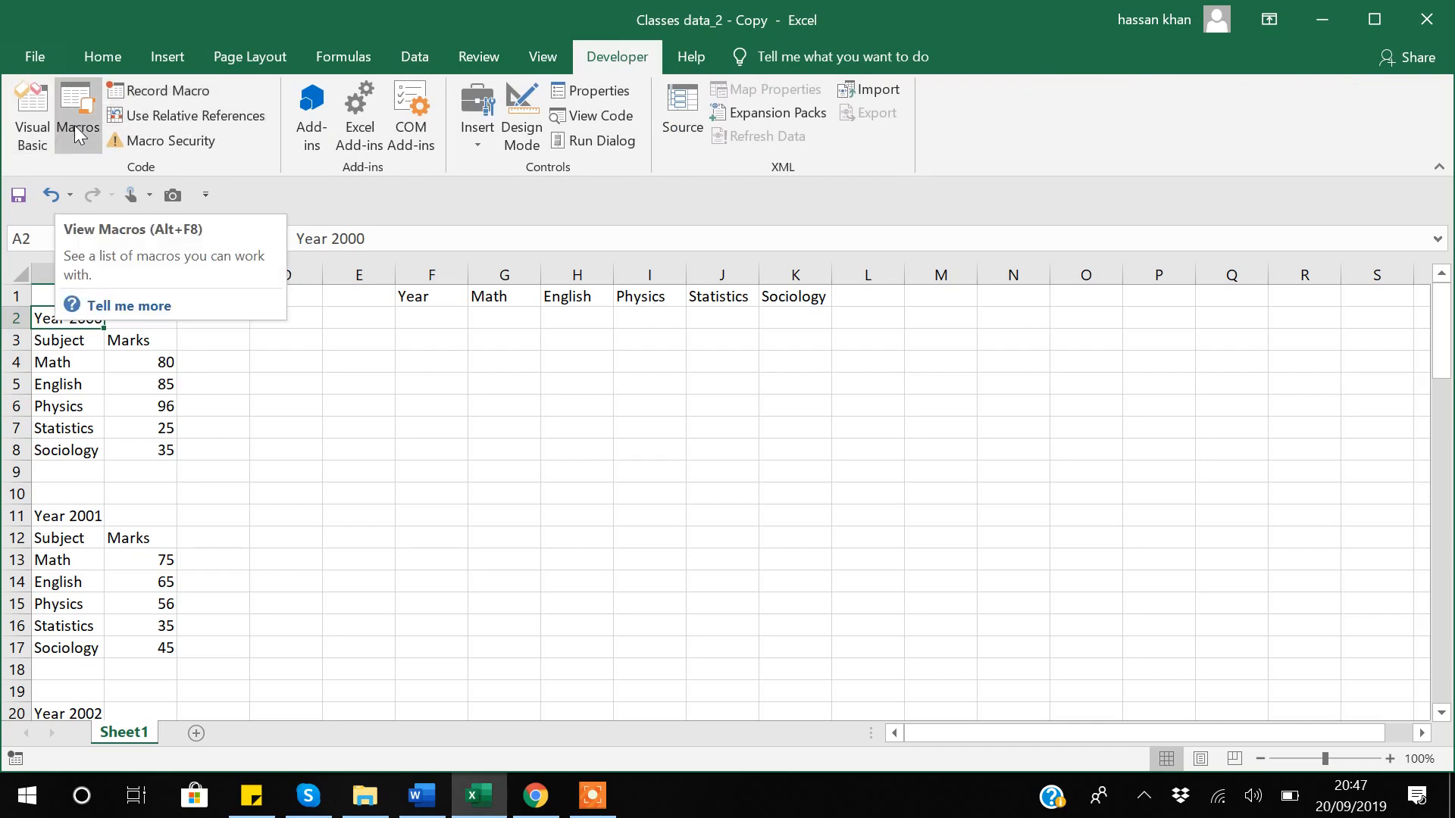
{"action": "left_click", "coordinate": [75, 125]}
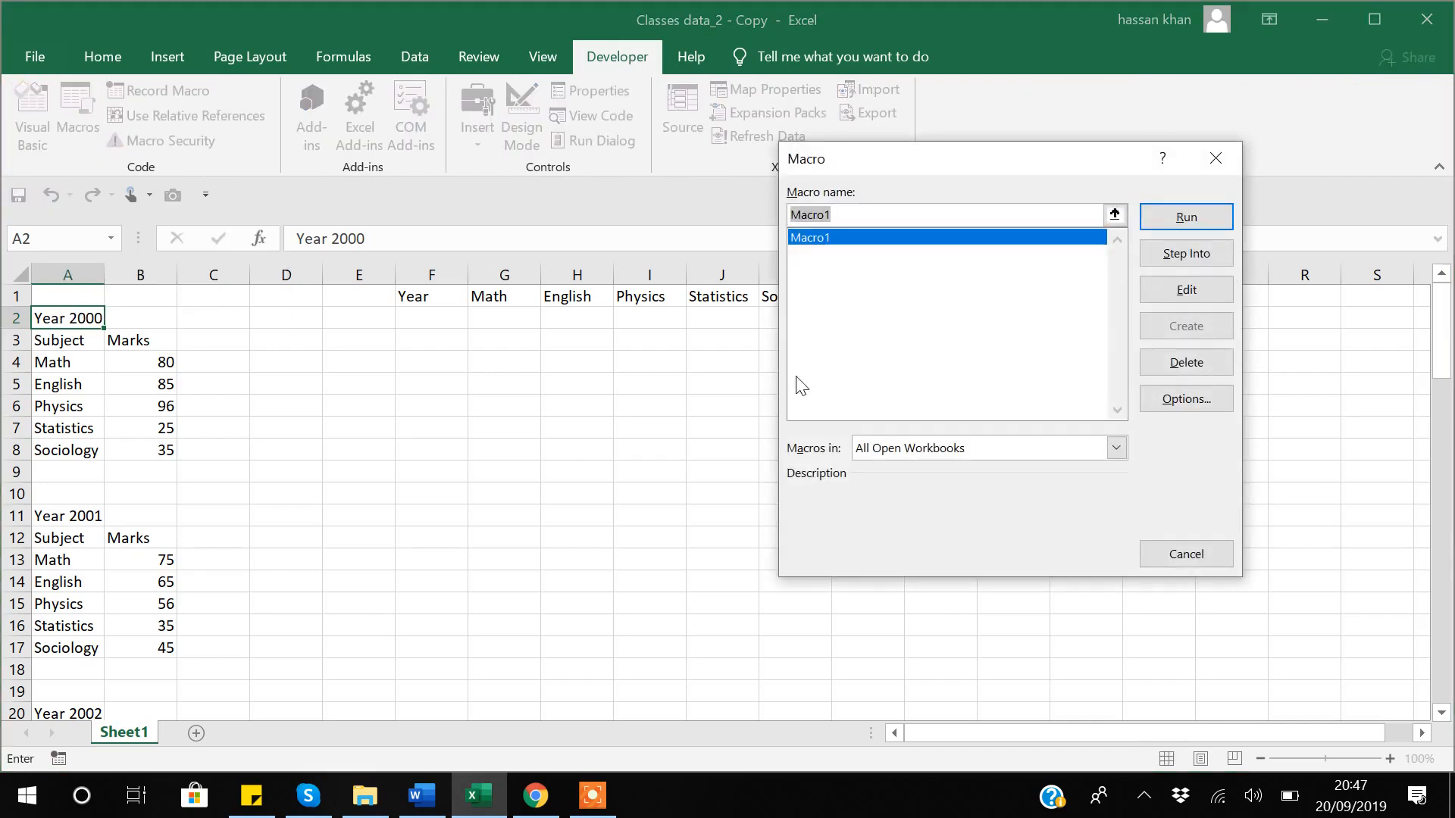
{"action": "left_click", "coordinate": [1214, 160]}
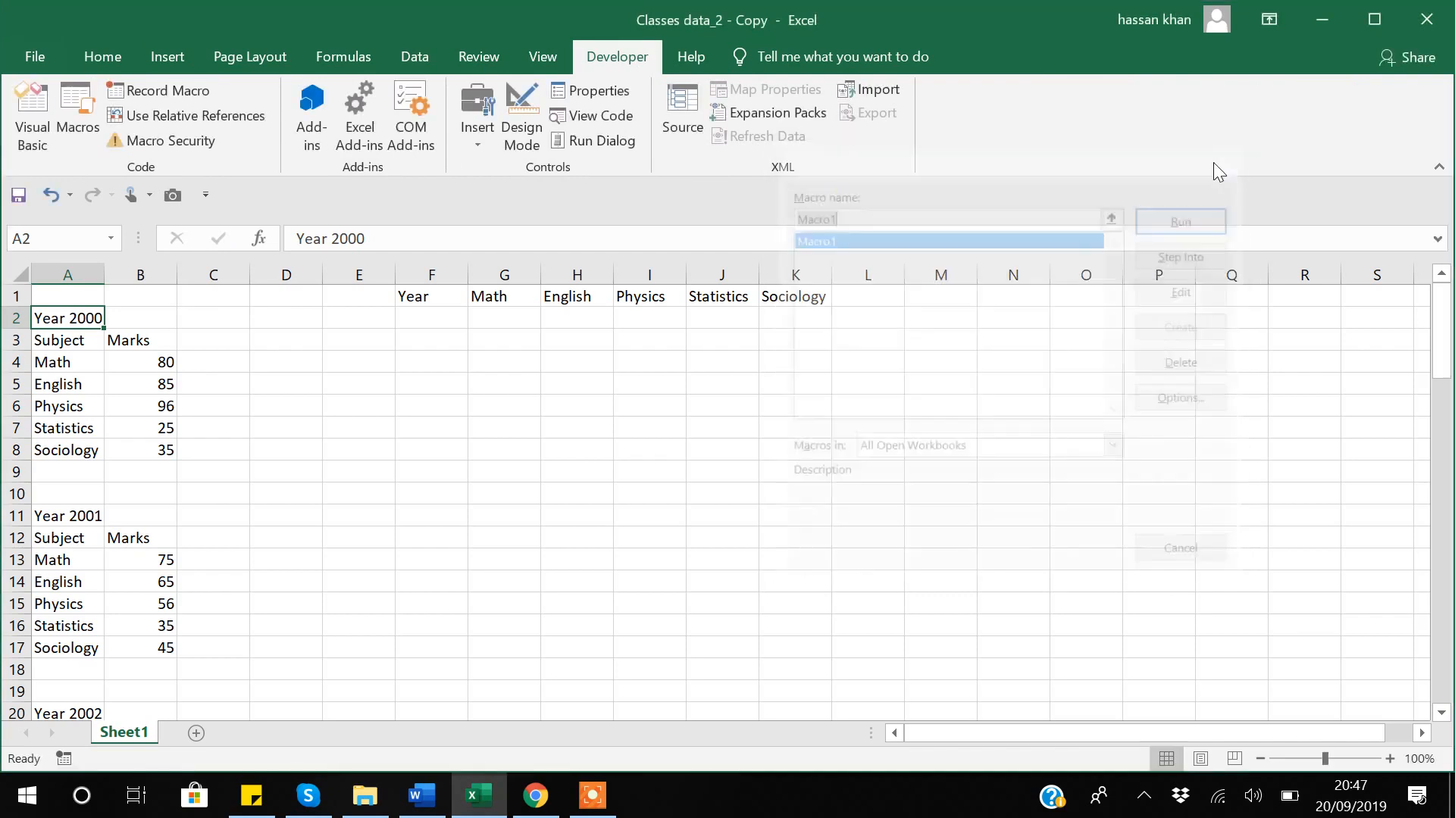
{"action": "left_click", "coordinate": [161, 116]}
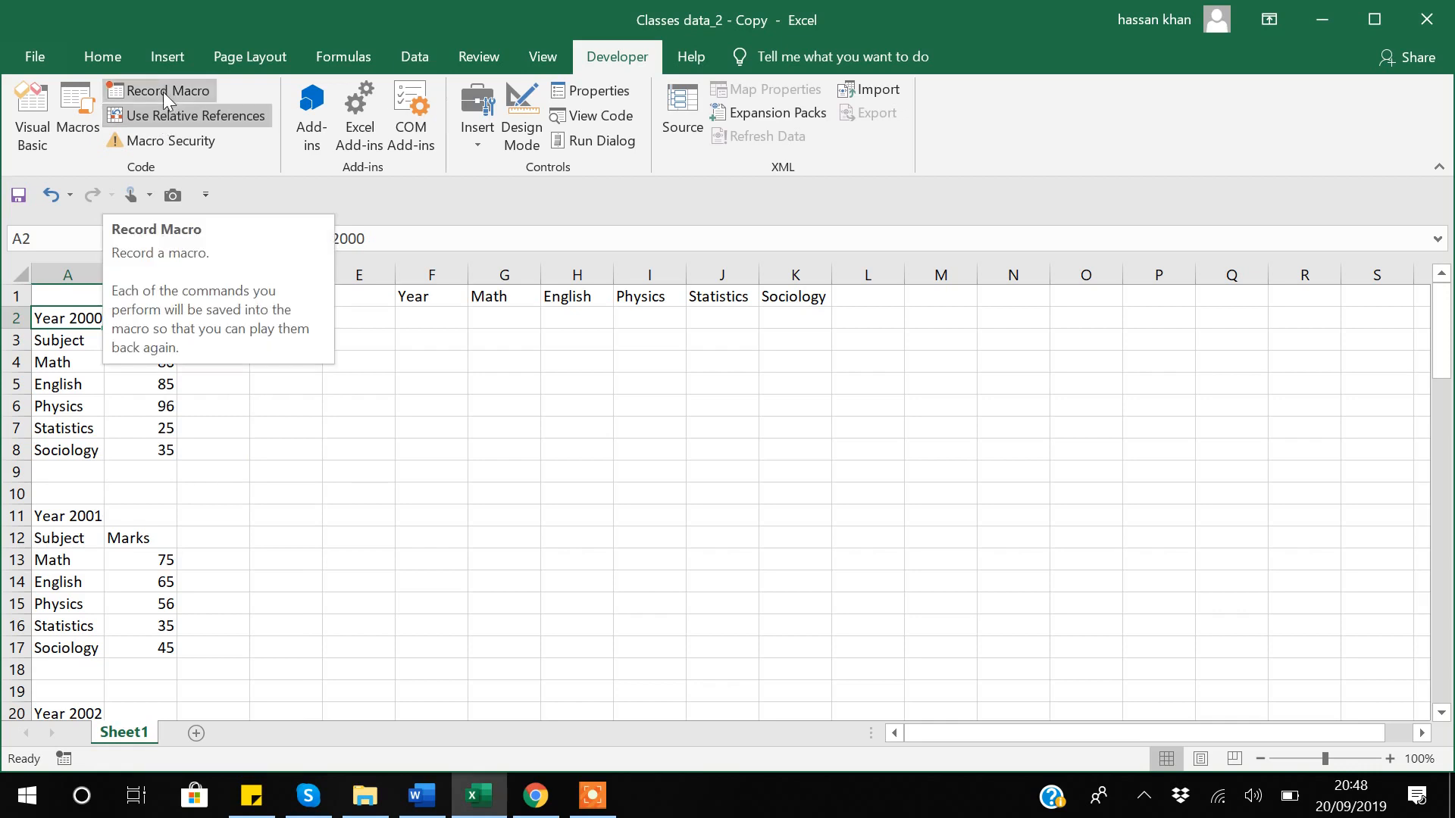
{"action": "left_click", "coordinate": [163, 92]}
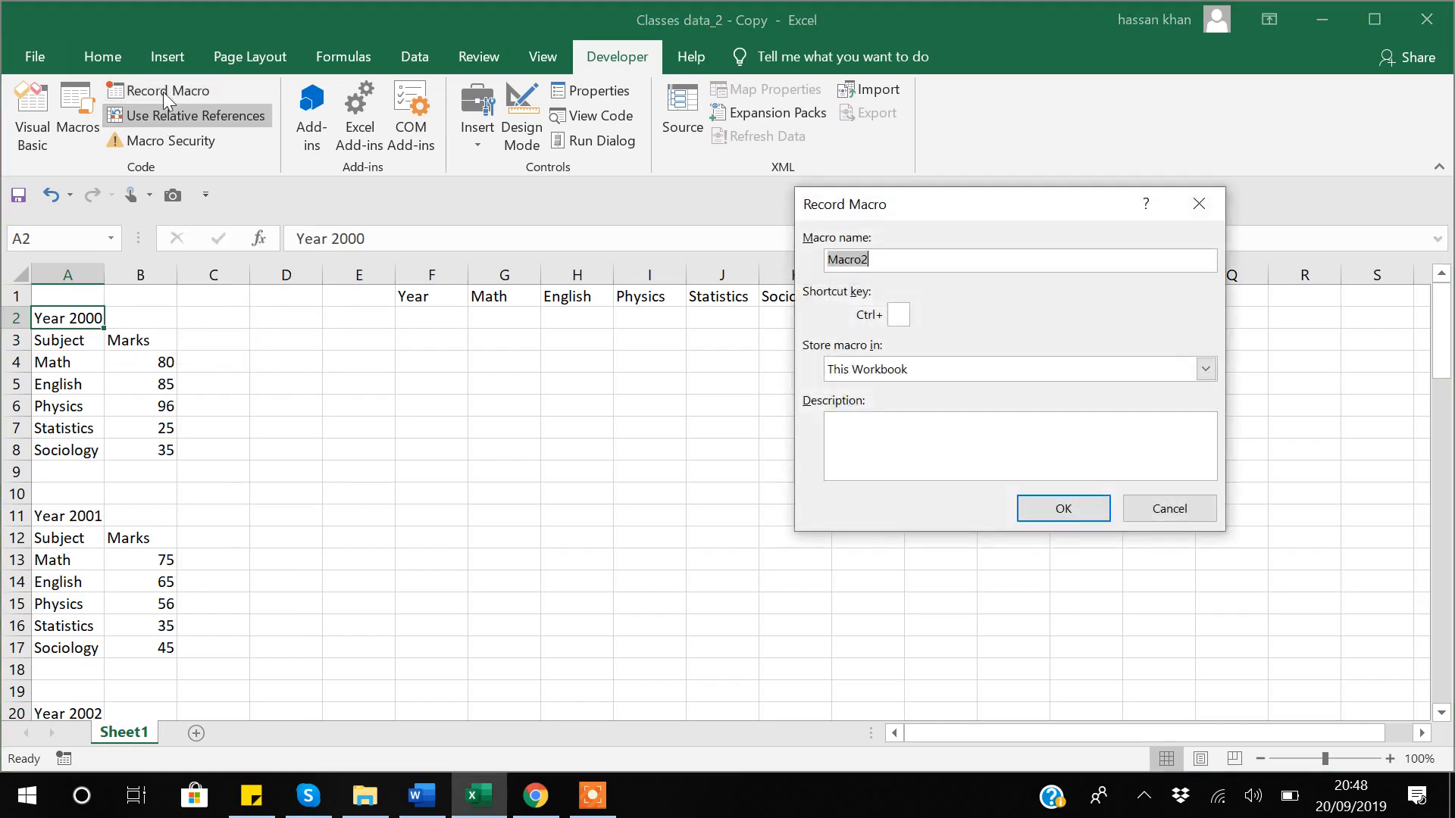
{"action": "left_click", "coordinate": [901, 315]}
{"action": "left_click", "coordinate": [1058, 509]}
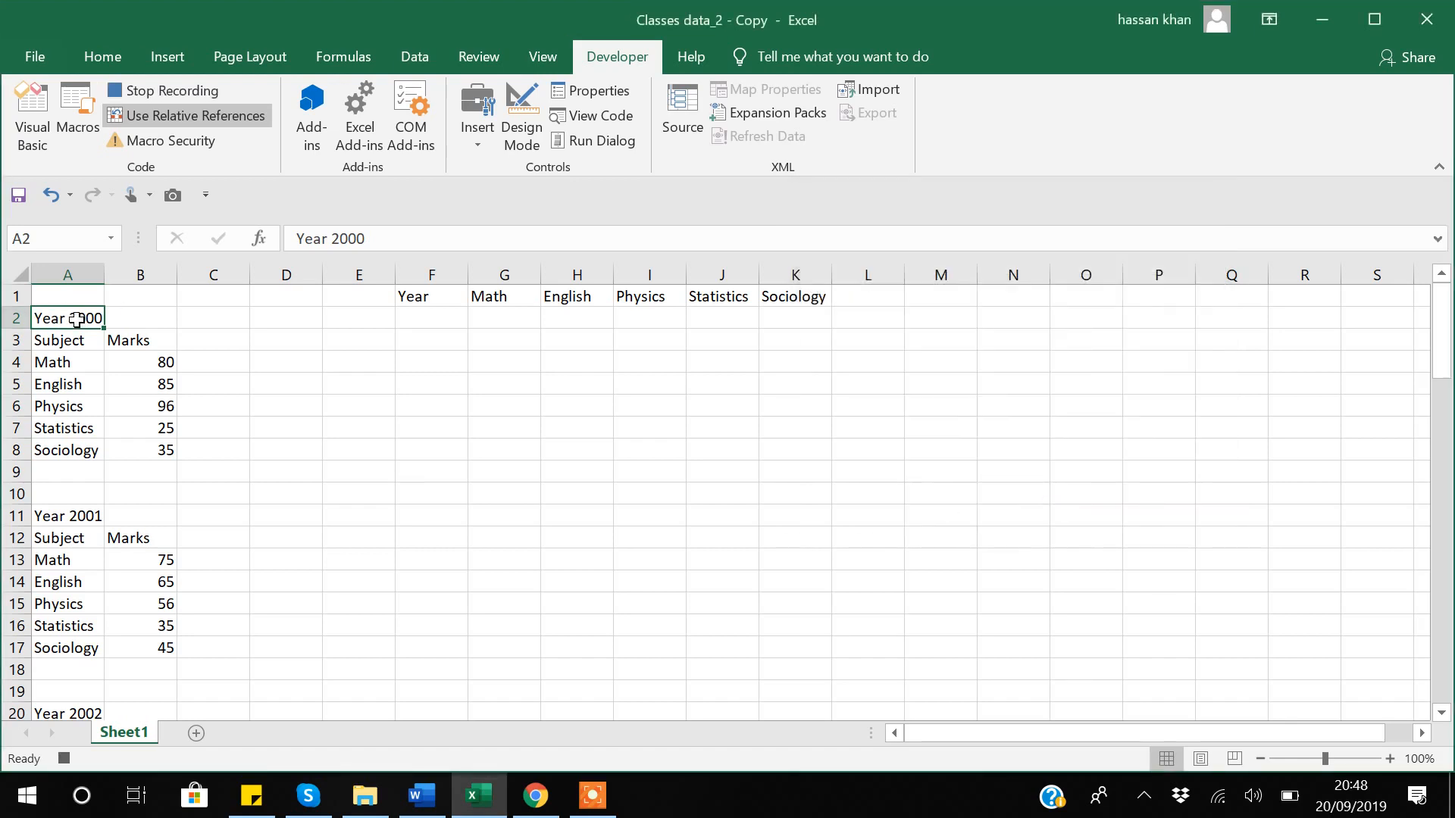
Place Year 2000 in F2 and paste its marks B4:B8 transposed across G2:K2.
{"action": "key", "text": "ctrl+c"}
{"action": "left_click", "coordinate": [409, 318]}
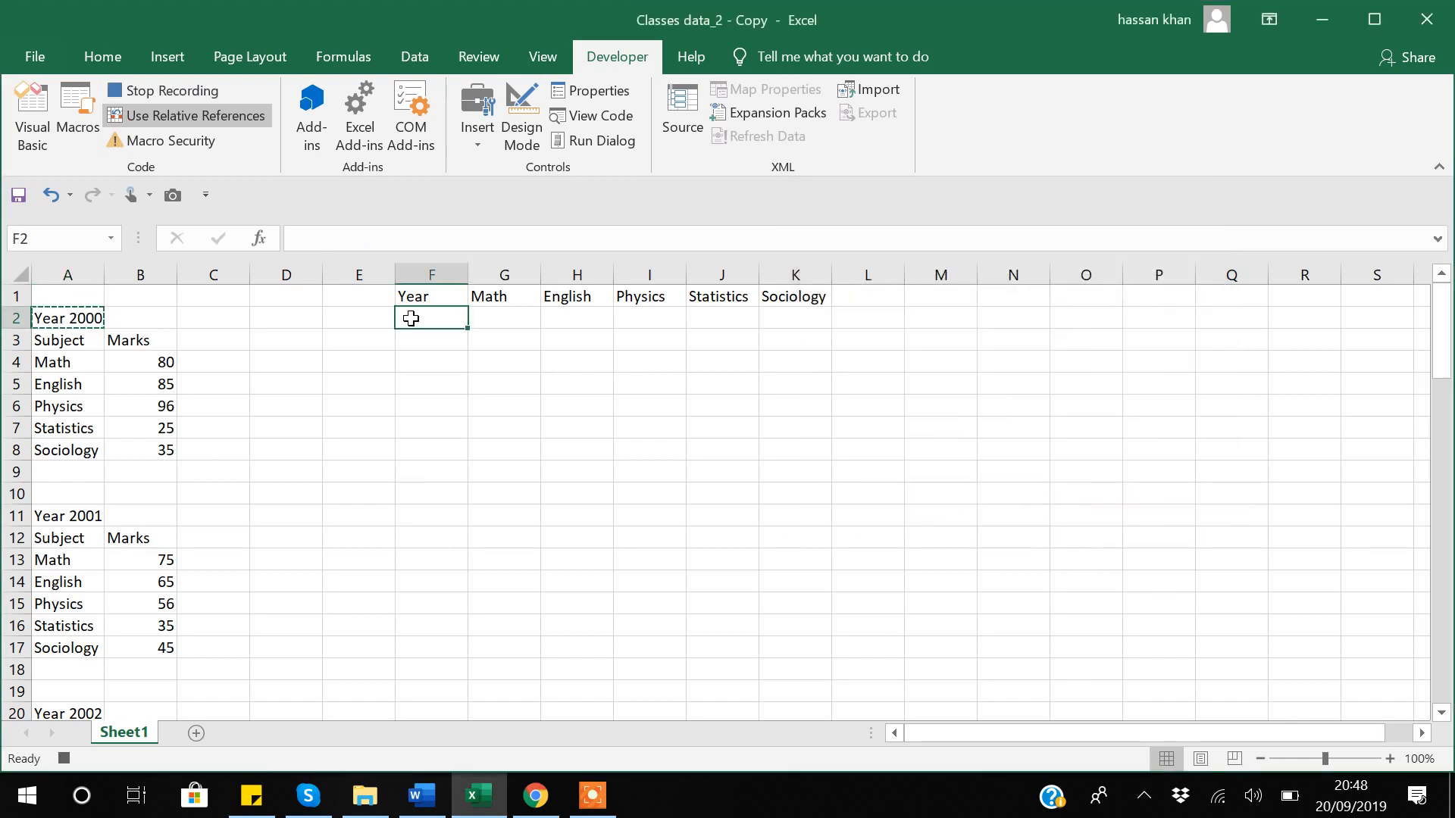
{"action": "key", "text": "ctrl+v"}
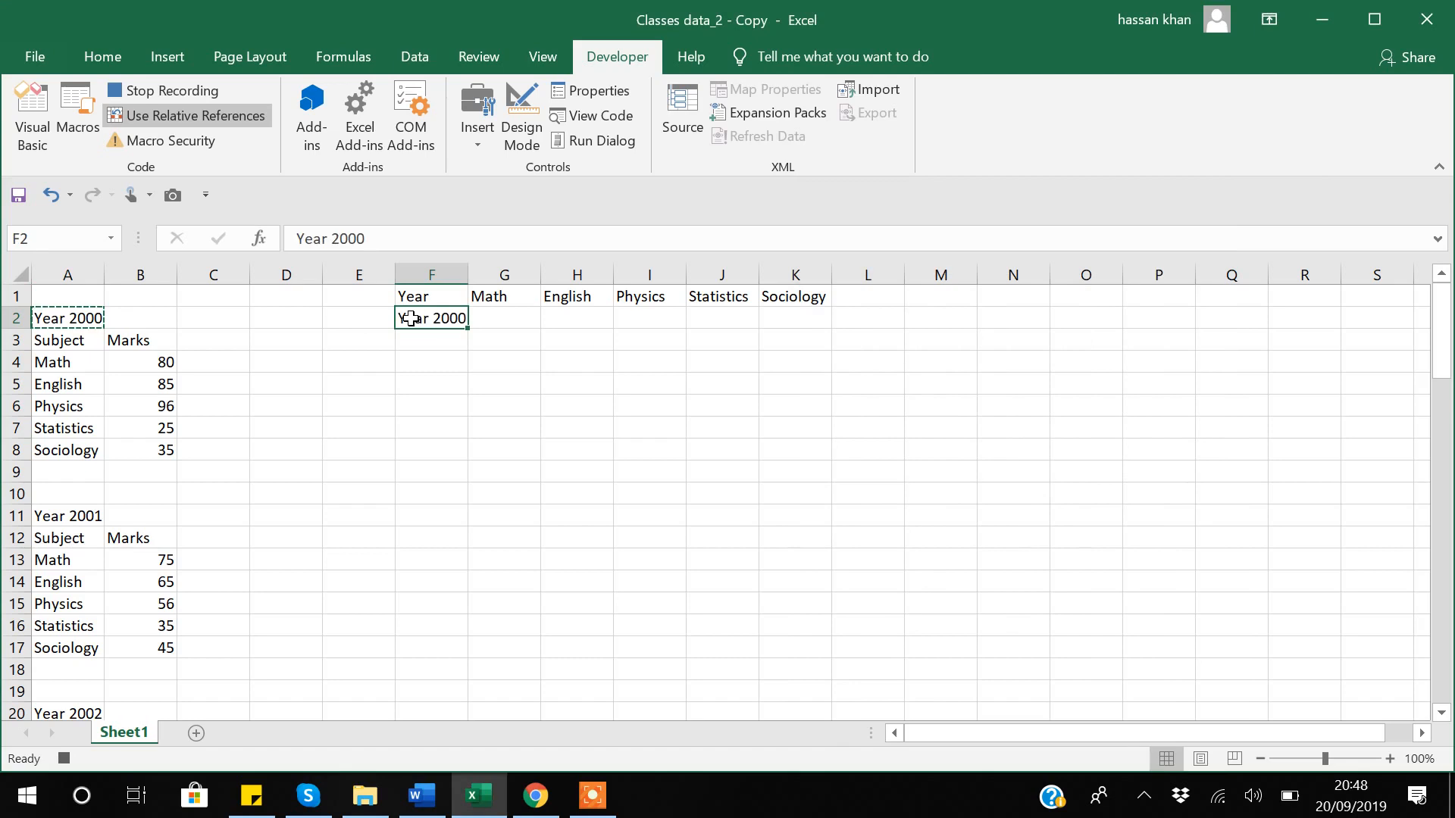
{"action": "left_click", "coordinate": [150, 365]}
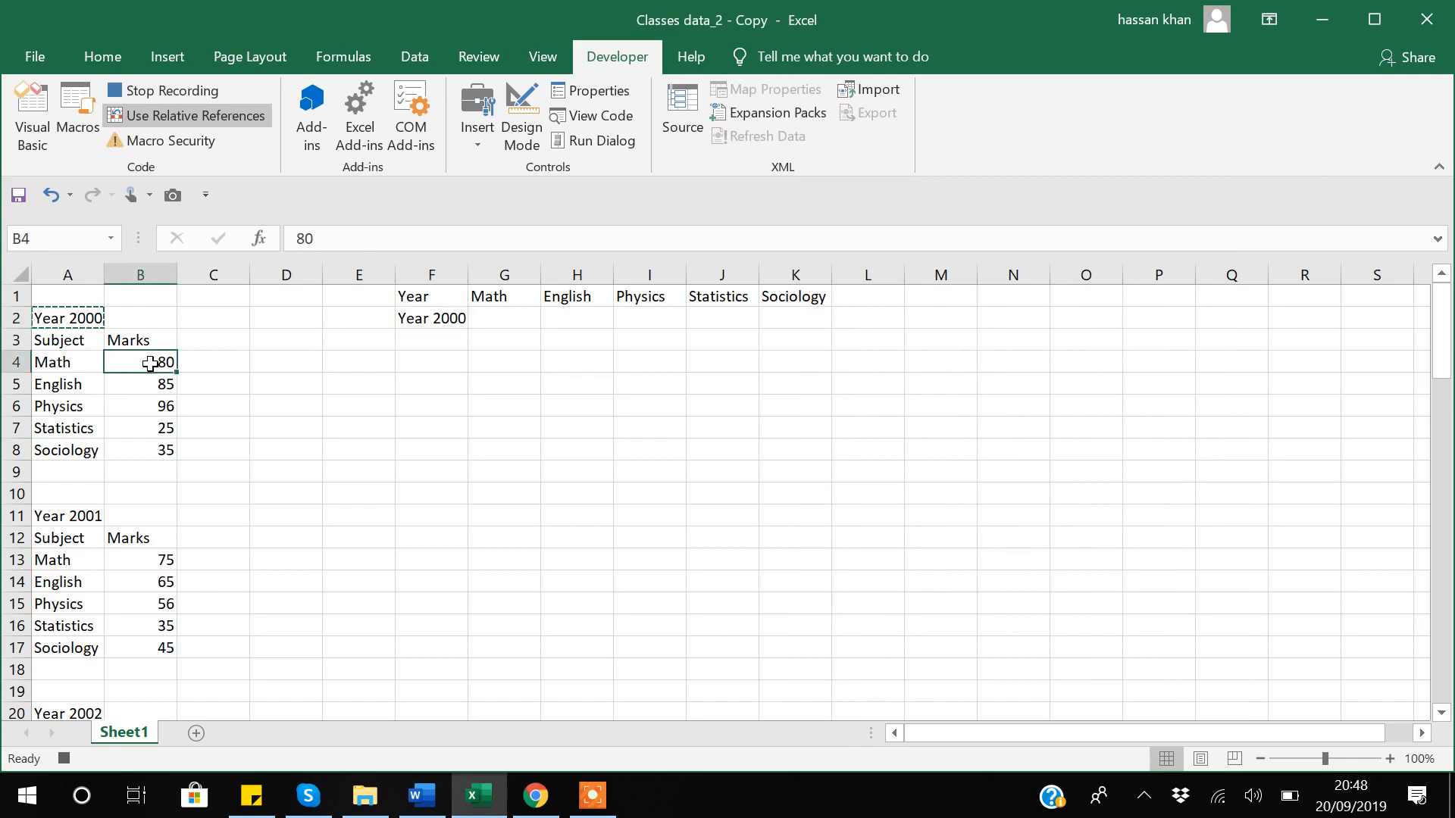
{"action": "key", "text": "shift+Down"}
{"action": "key", "text": "shift+Down"}
{"action": "key", "text": "shift+Down"}
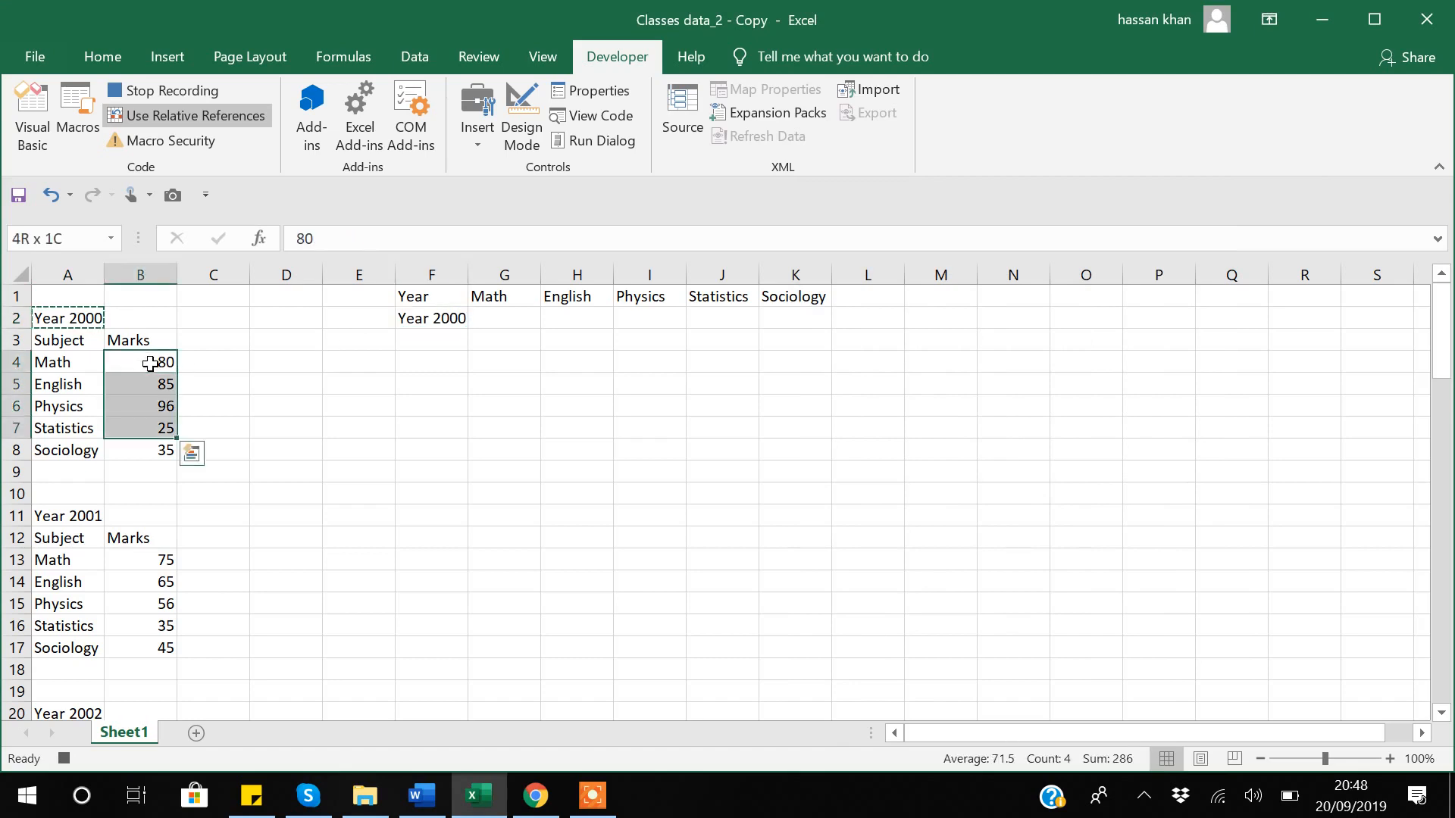
{"action": "key", "text": "shift+Down"}
{"action": "key", "text": "ctrl+c"}
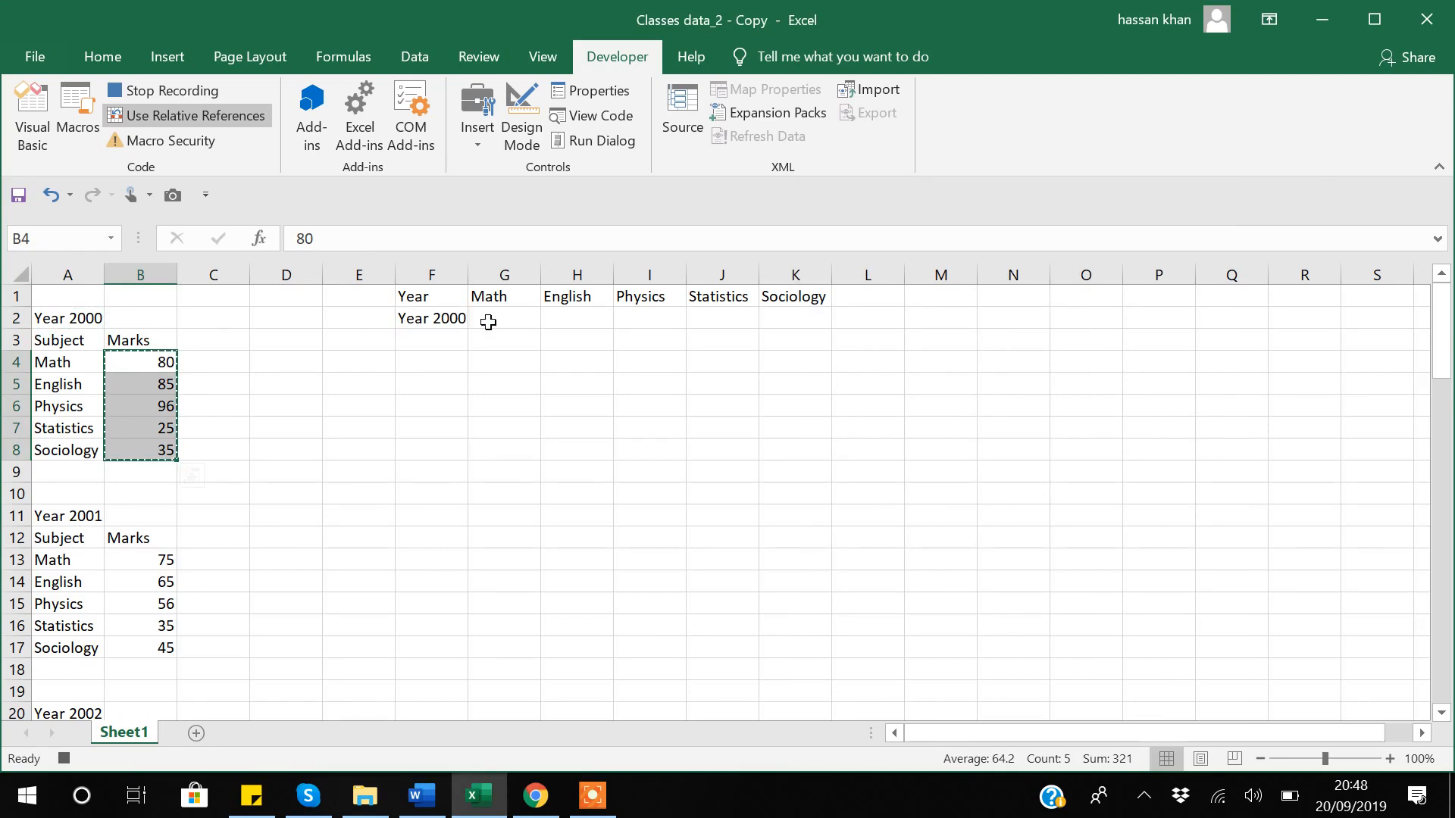
{"action": "left_click", "coordinate": [489, 322]}
{"action": "right_click", "coordinate": [489, 321]}
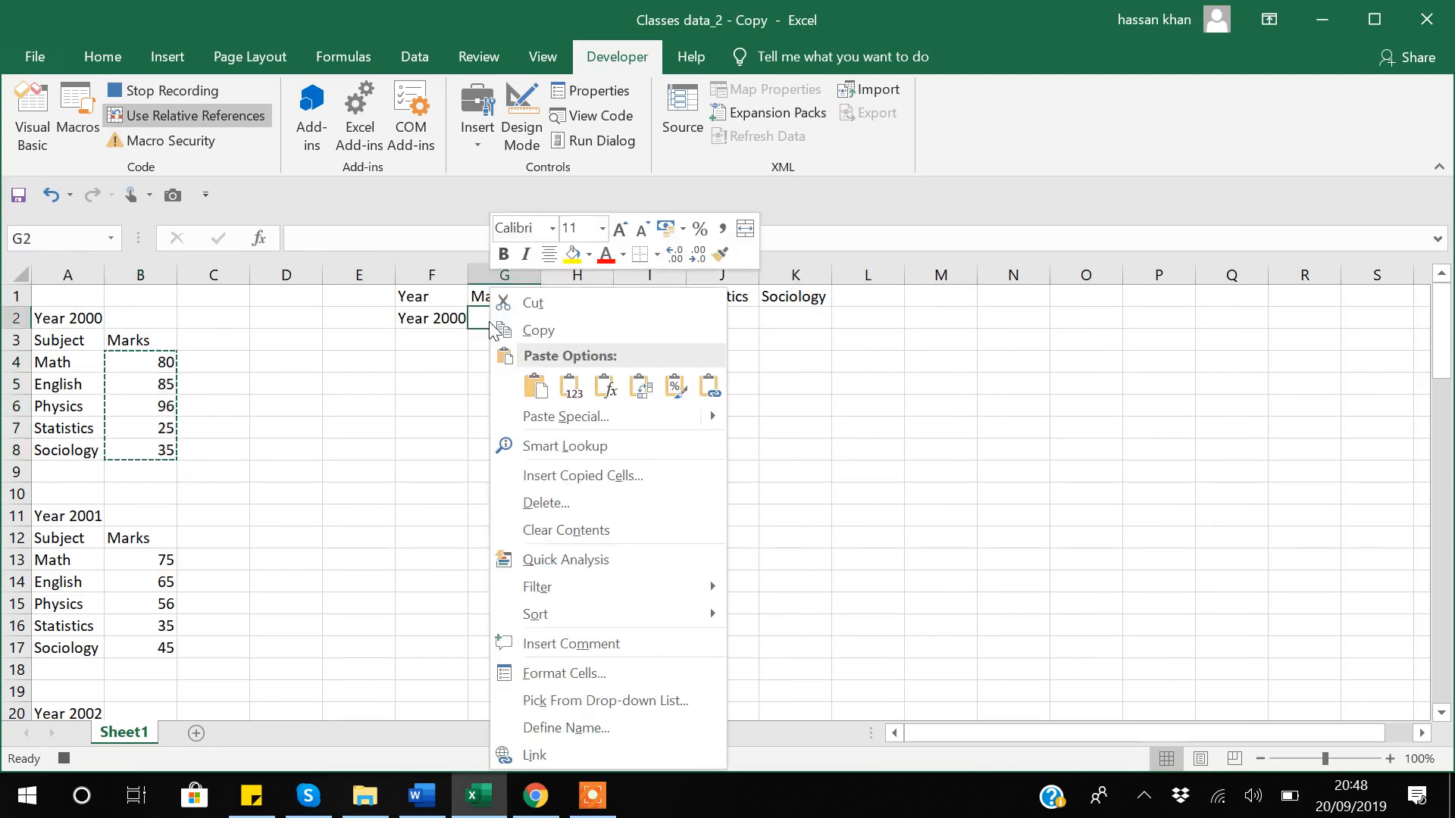
{"action": "left_click", "coordinate": [645, 397]}
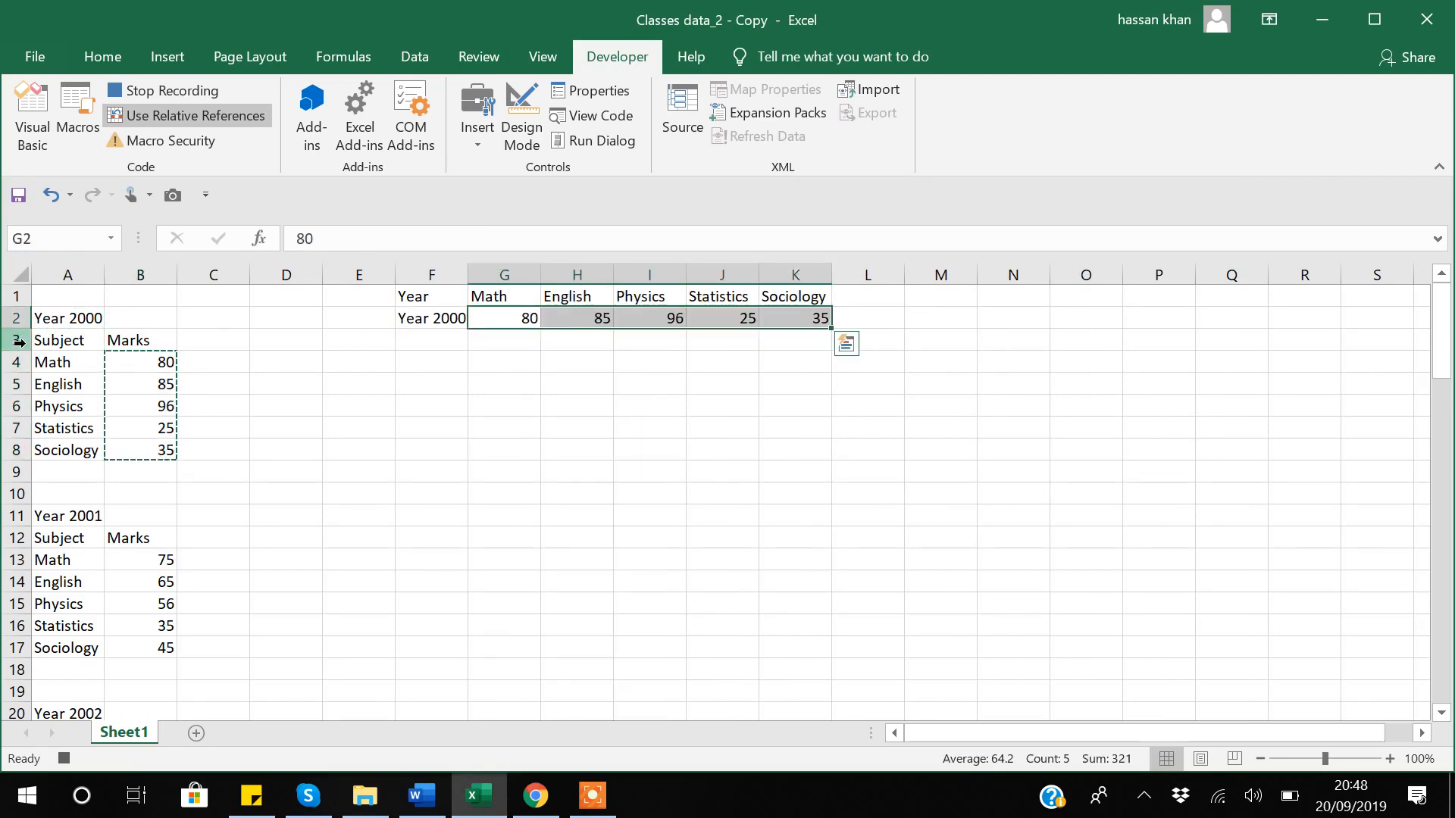
Delete rows 3–10, select Year 2001 in A3, and stop the recording.
{"action": "left_click_drag", "start_coordinate": [18, 340], "coordinate": [17, 434]}
{"action": "left_click_drag", "start_coordinate": [15, 485], "coordinate": [15, 504]}
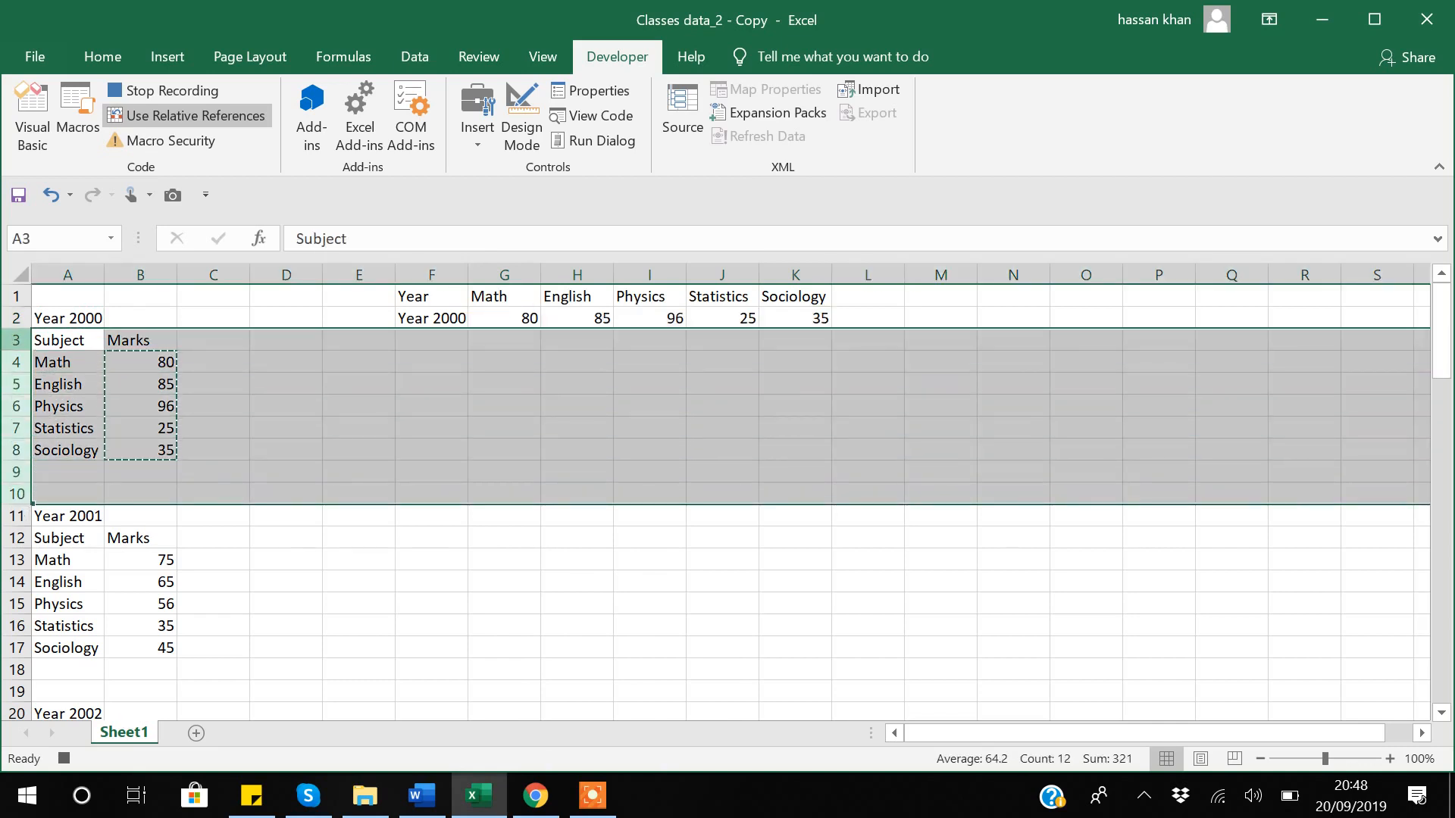
{"action": "right_click", "coordinate": [21, 351]}
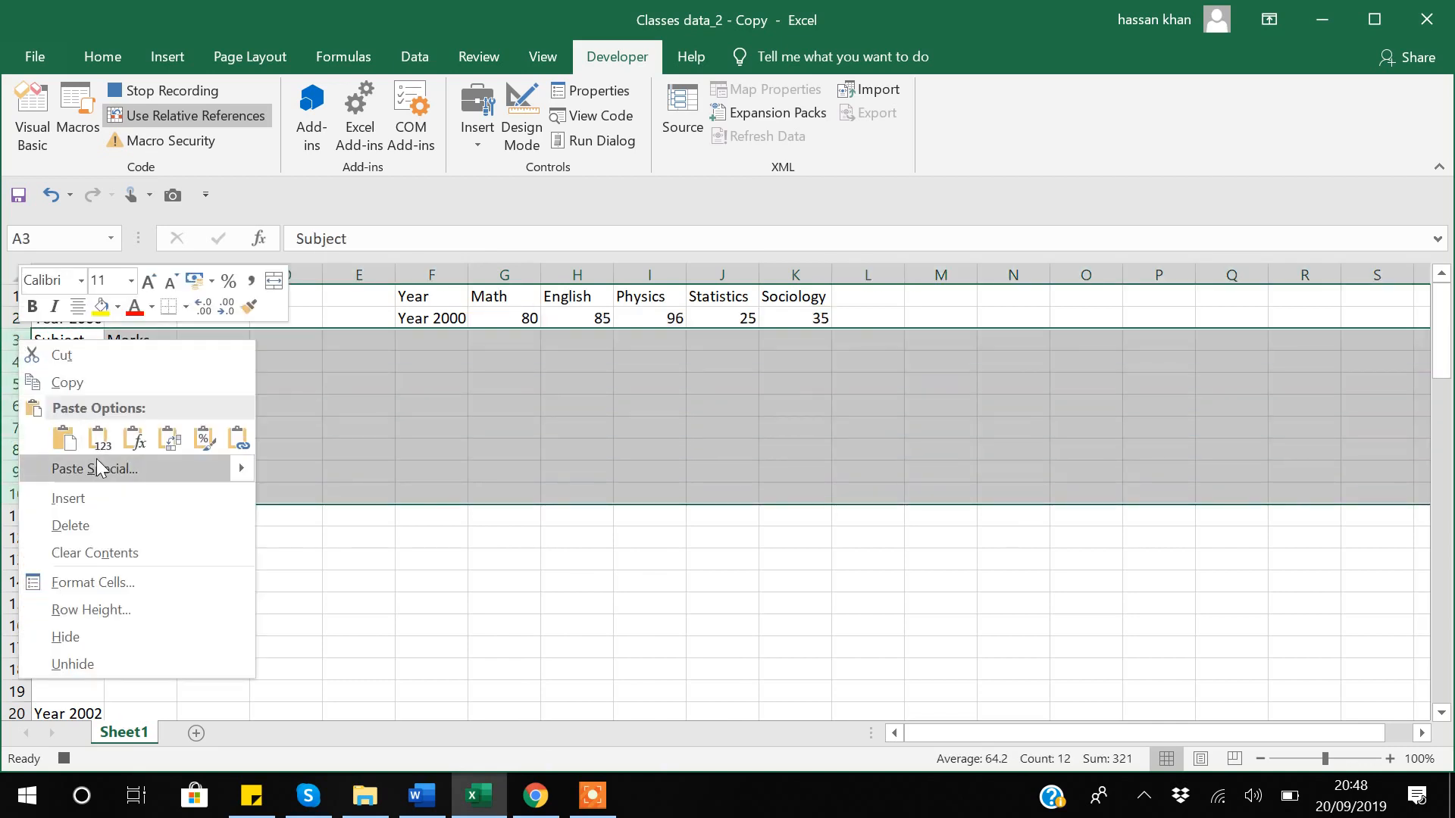
{"action": "left_click", "coordinate": [79, 523]}
{"action": "left_click", "coordinate": [66, 345]}
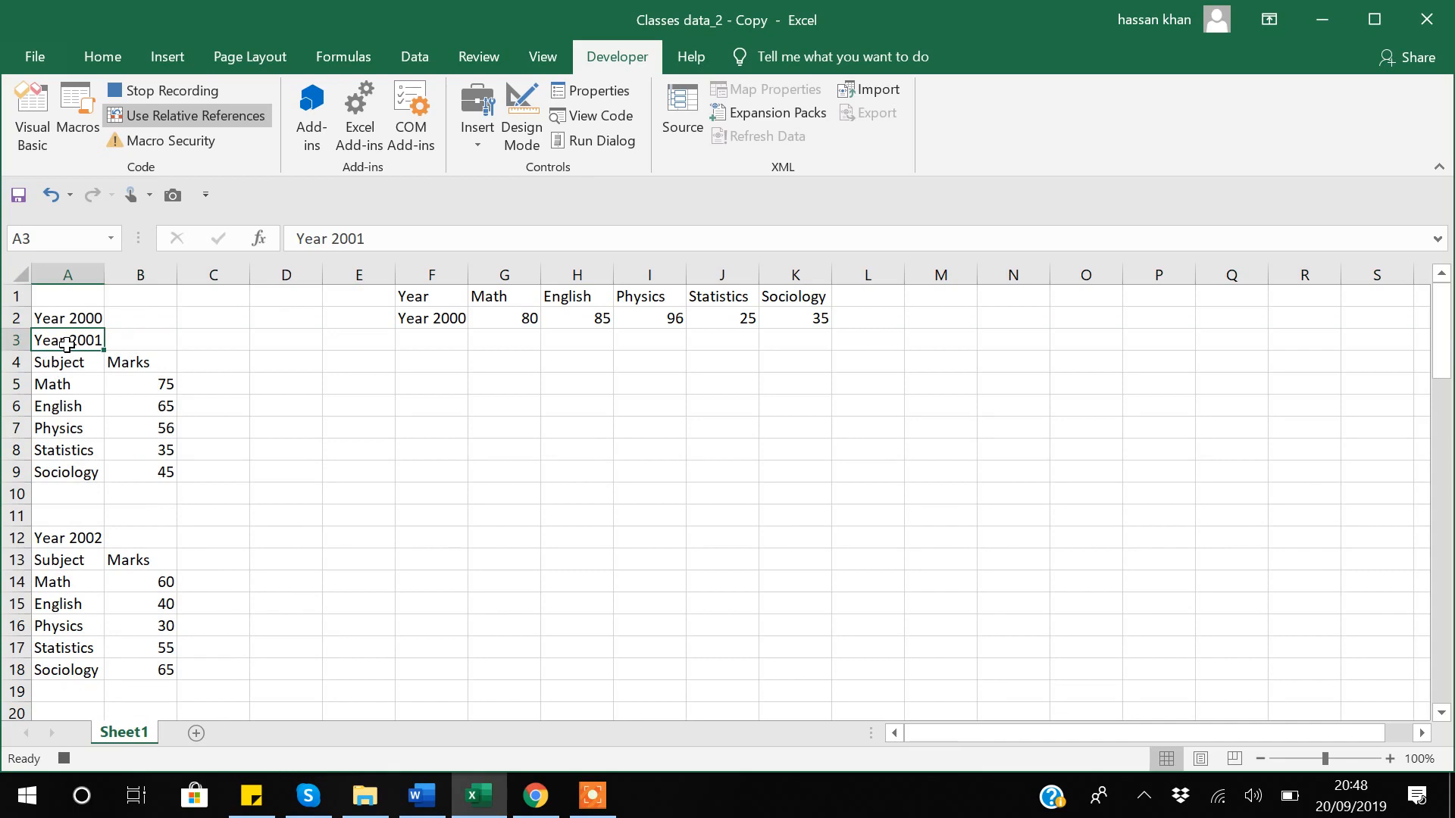
{"action": "left_click", "coordinate": [175, 90]}
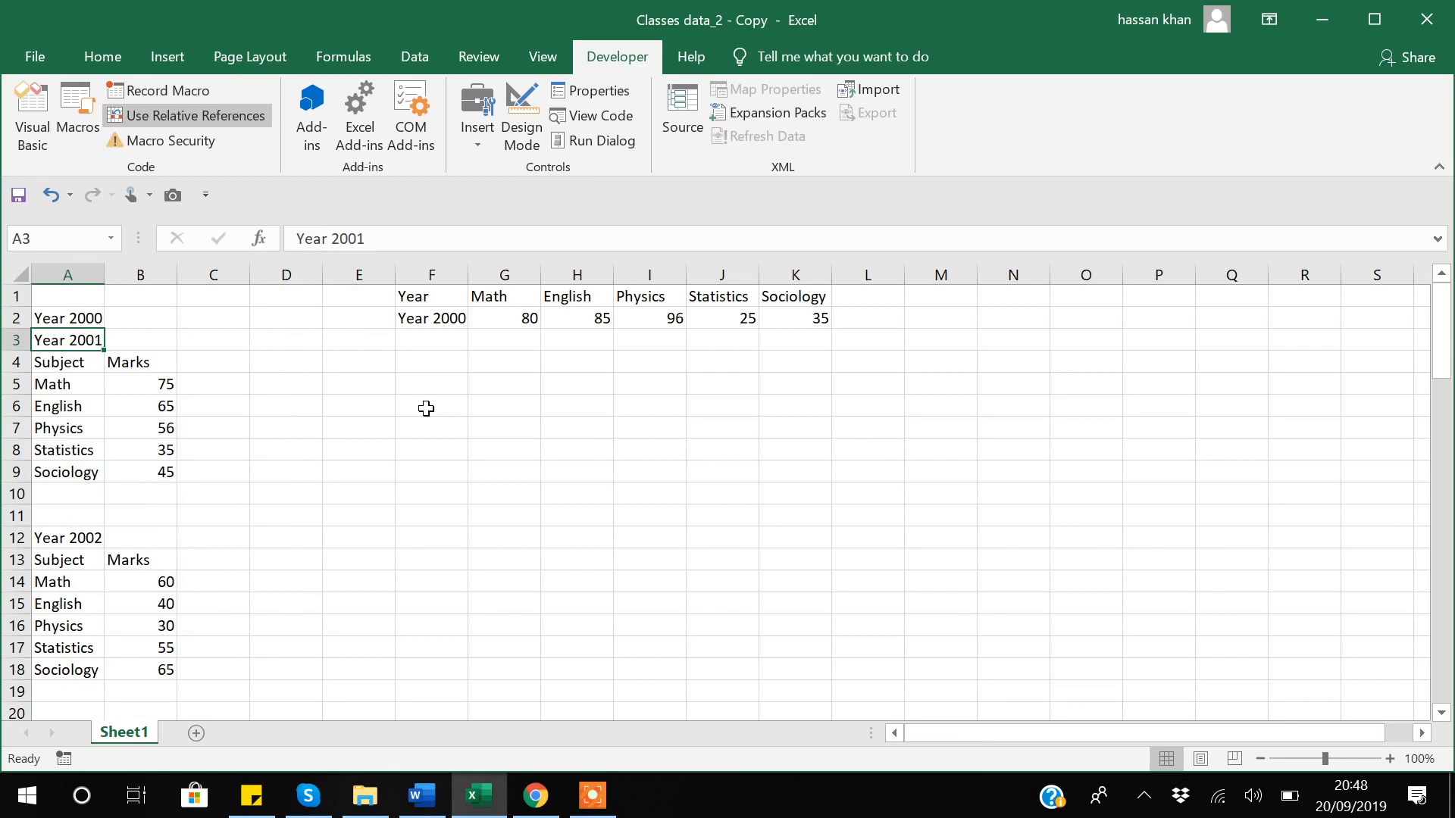
Run Macro2 with Ctrl+Q seven times to move the Year 2001–2007 blocks into the table.
{"action": "key", "text": "ctrl+q"}
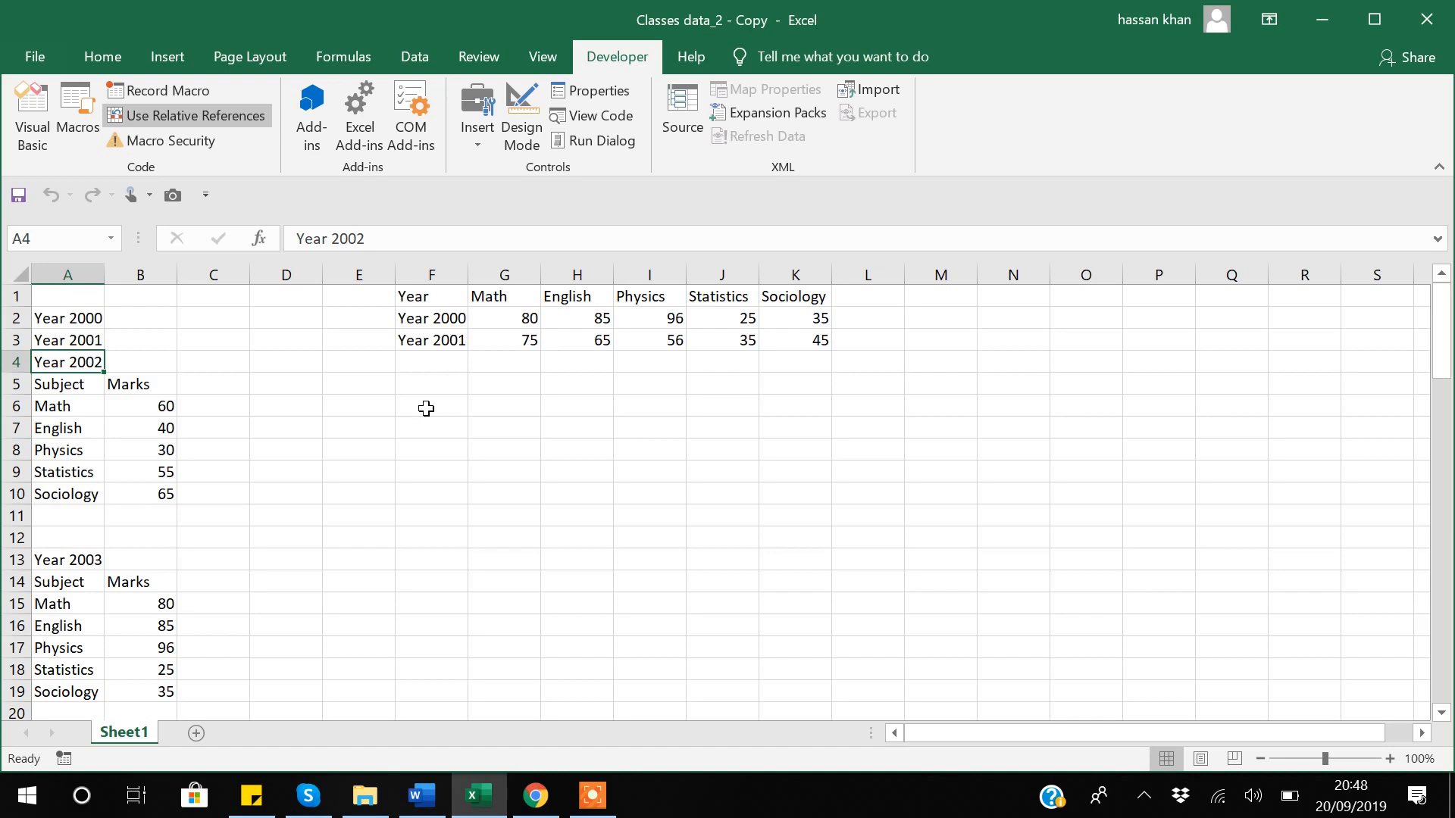
{"action": "key", "text": "ctrl+q"}
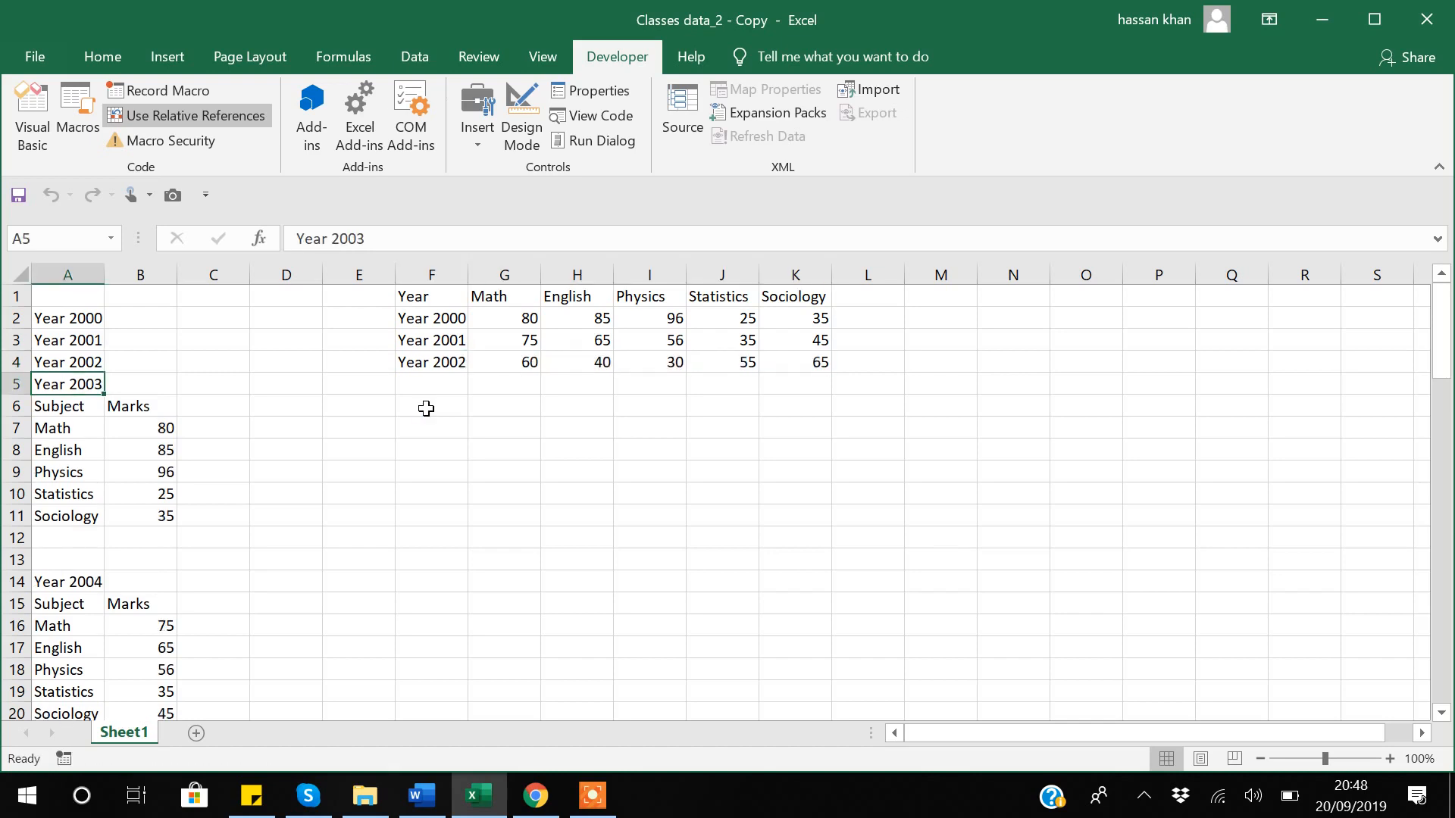
{"action": "key", "text": "ctrl+q"}
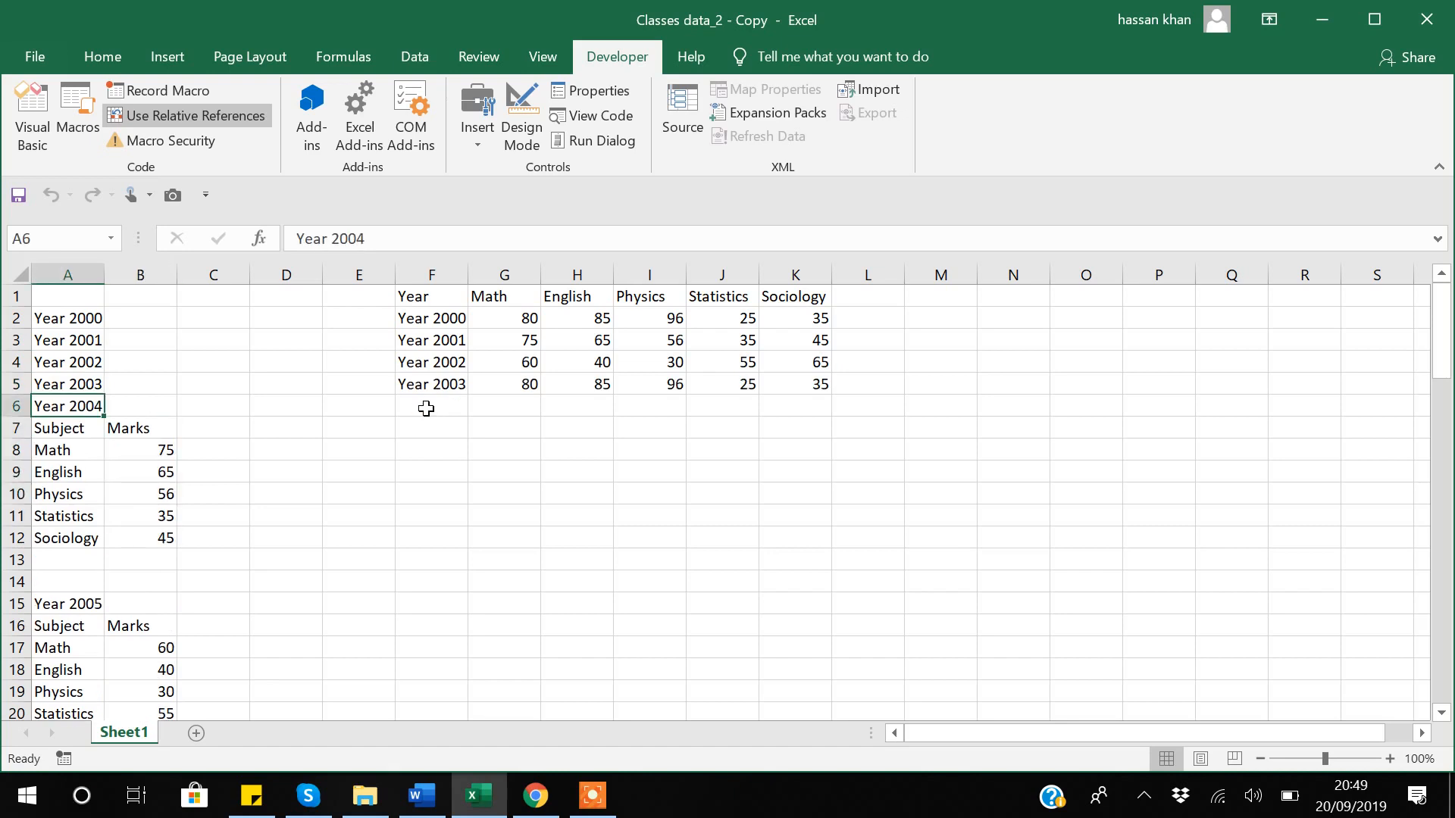
{"action": "key", "text": "ctrl+q"}
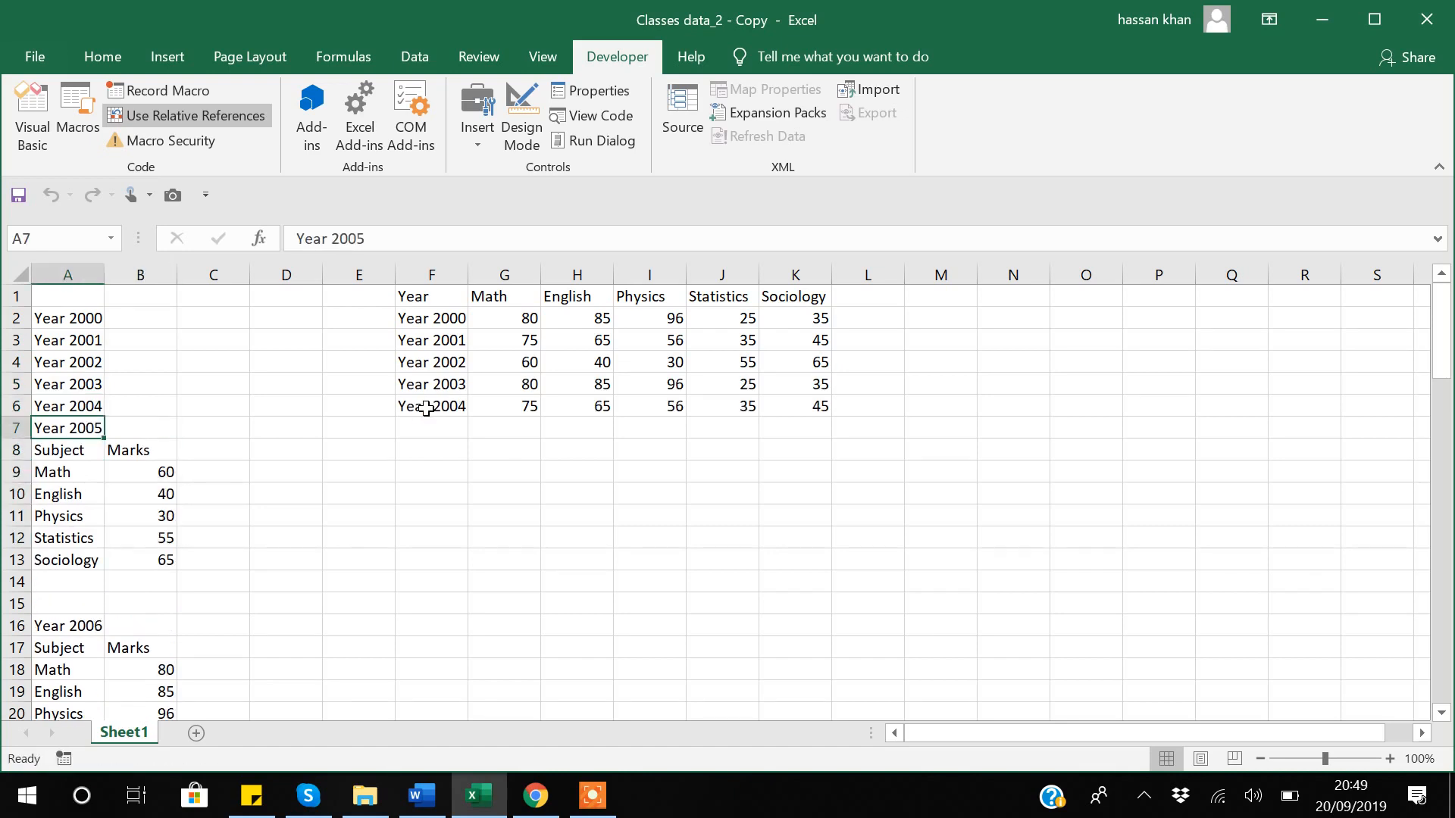
{"action": "key", "text": "ctrl+q"}
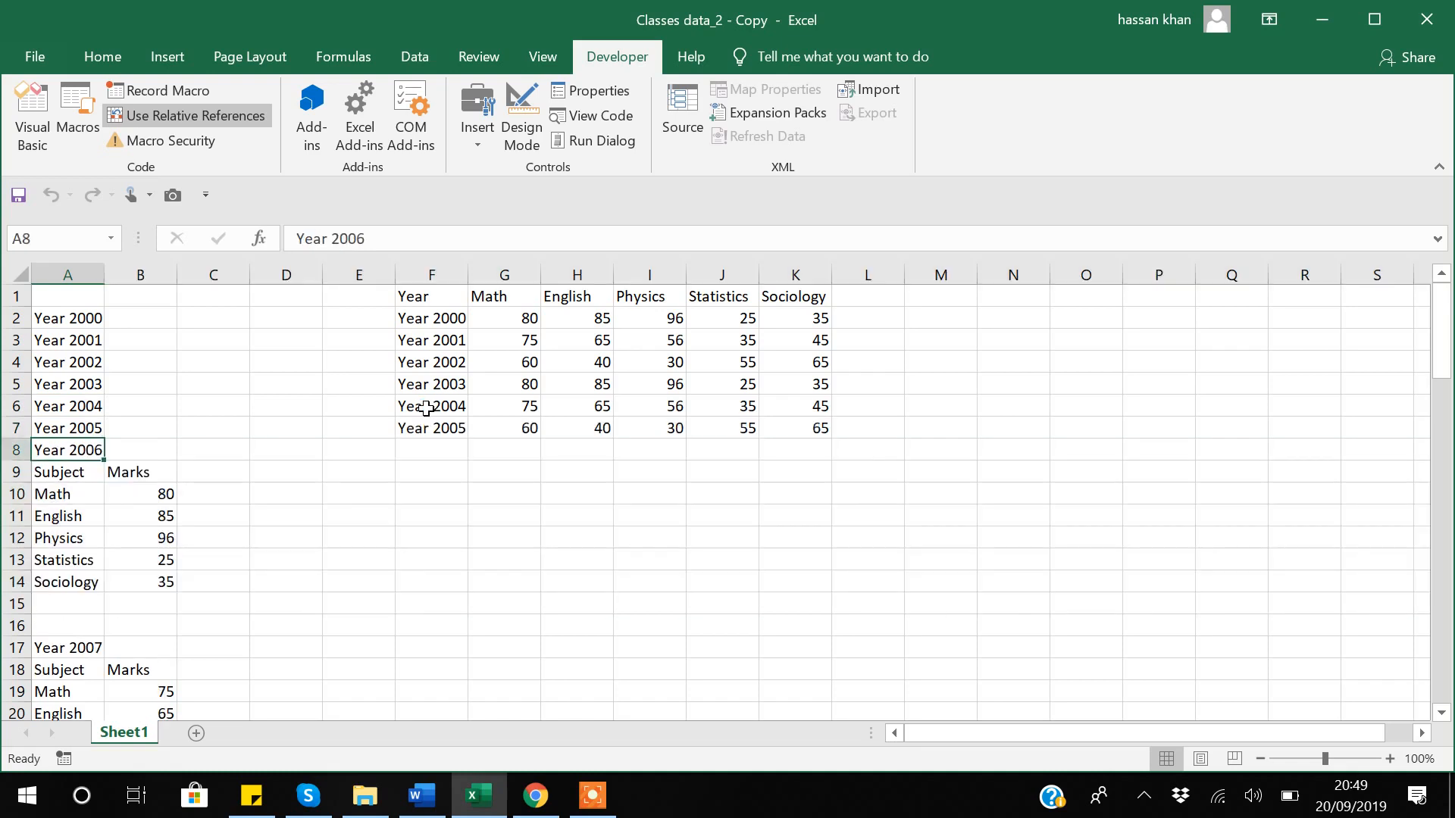
{"action": "key", "text": "ctrl+q"}
{"action": "key", "text": "ctrl+q"}
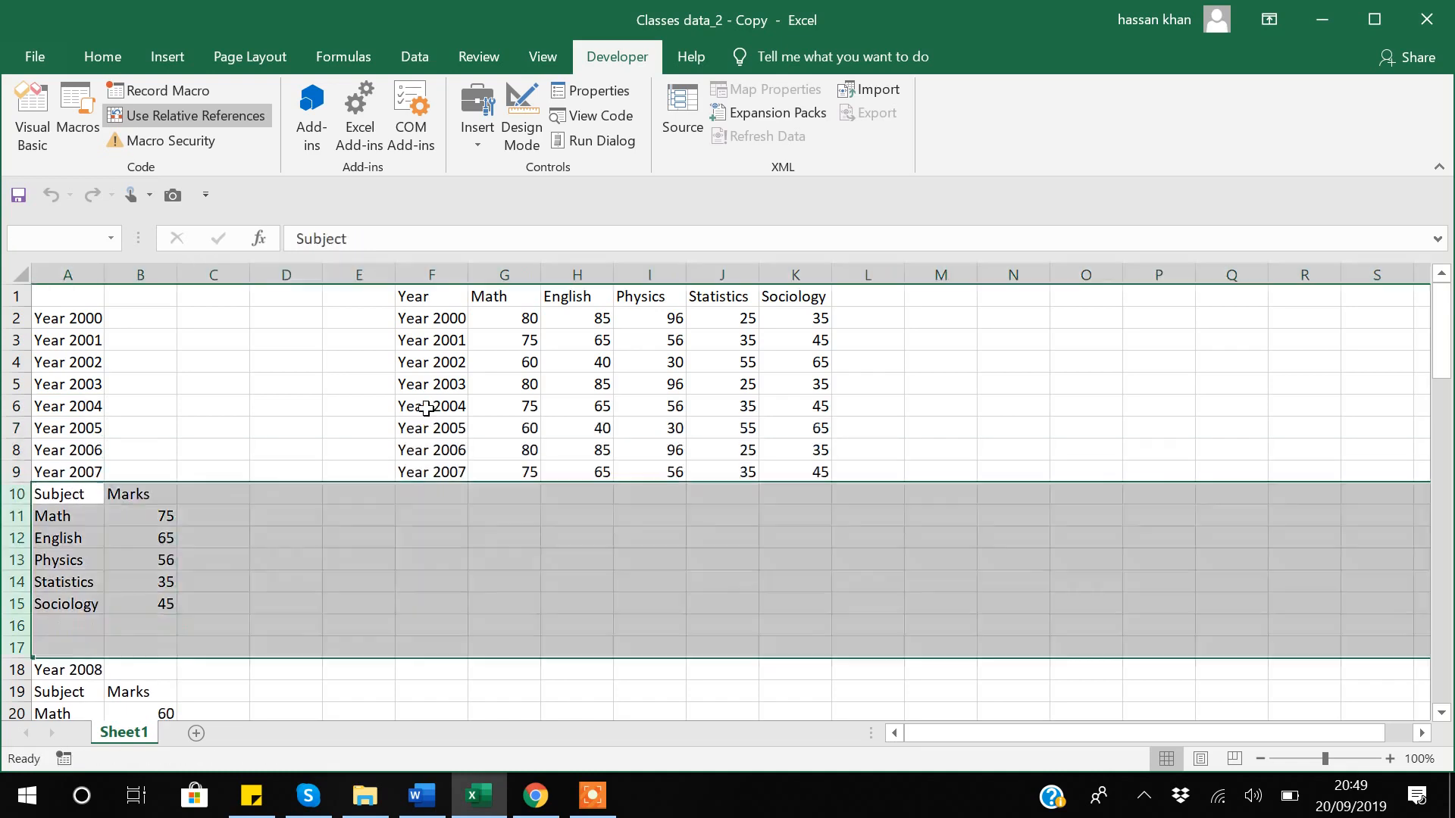
{"action": "key", "text": "ctrl+q"}
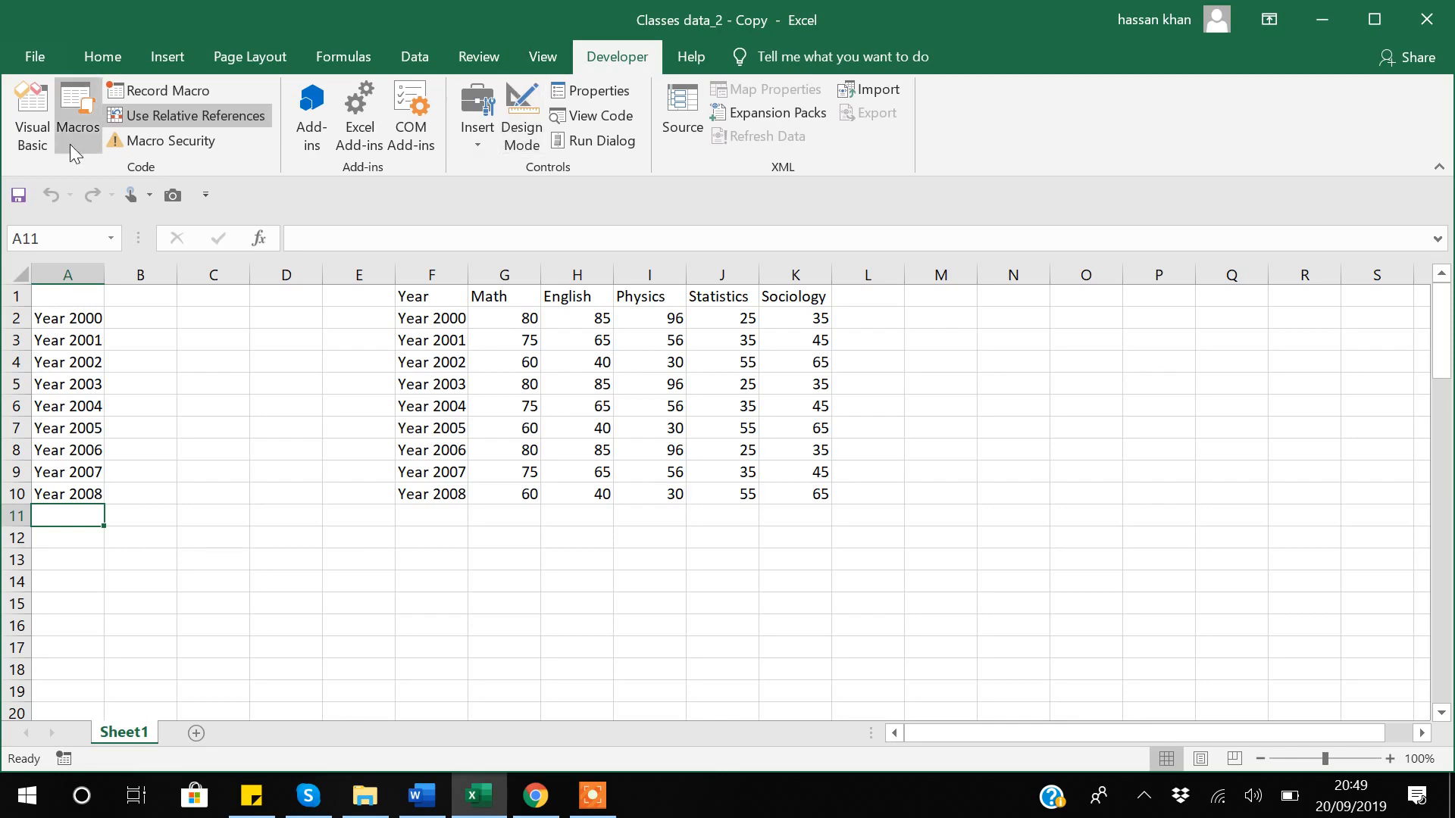
Open Macro2 from the Macros list in the Visual Basic editor to show its recorded code.
{"action": "left_click", "coordinate": [74, 109]}
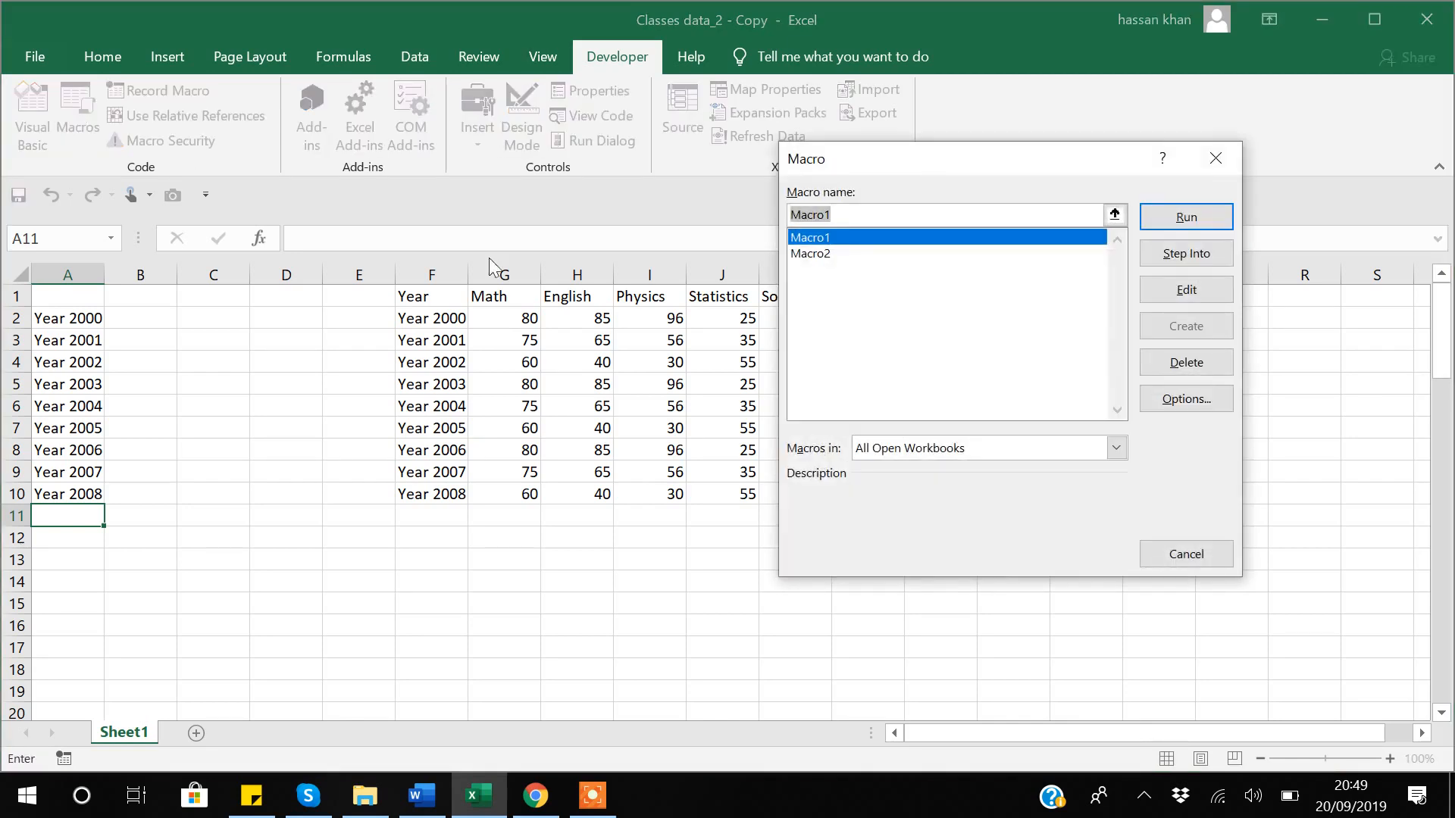
{"action": "left_click", "coordinate": [811, 253]}
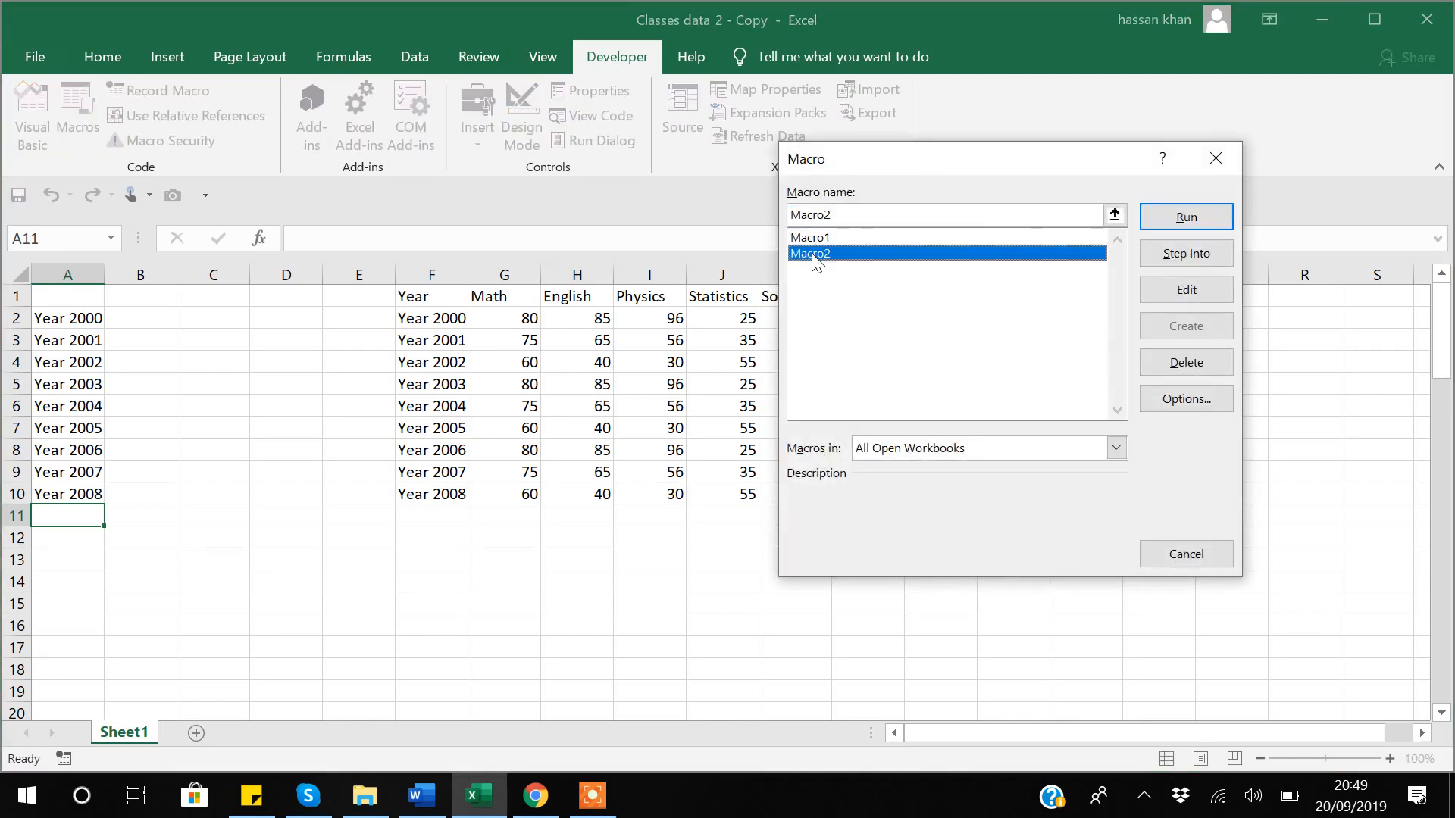
{"action": "left_click", "coordinate": [1187, 291]}
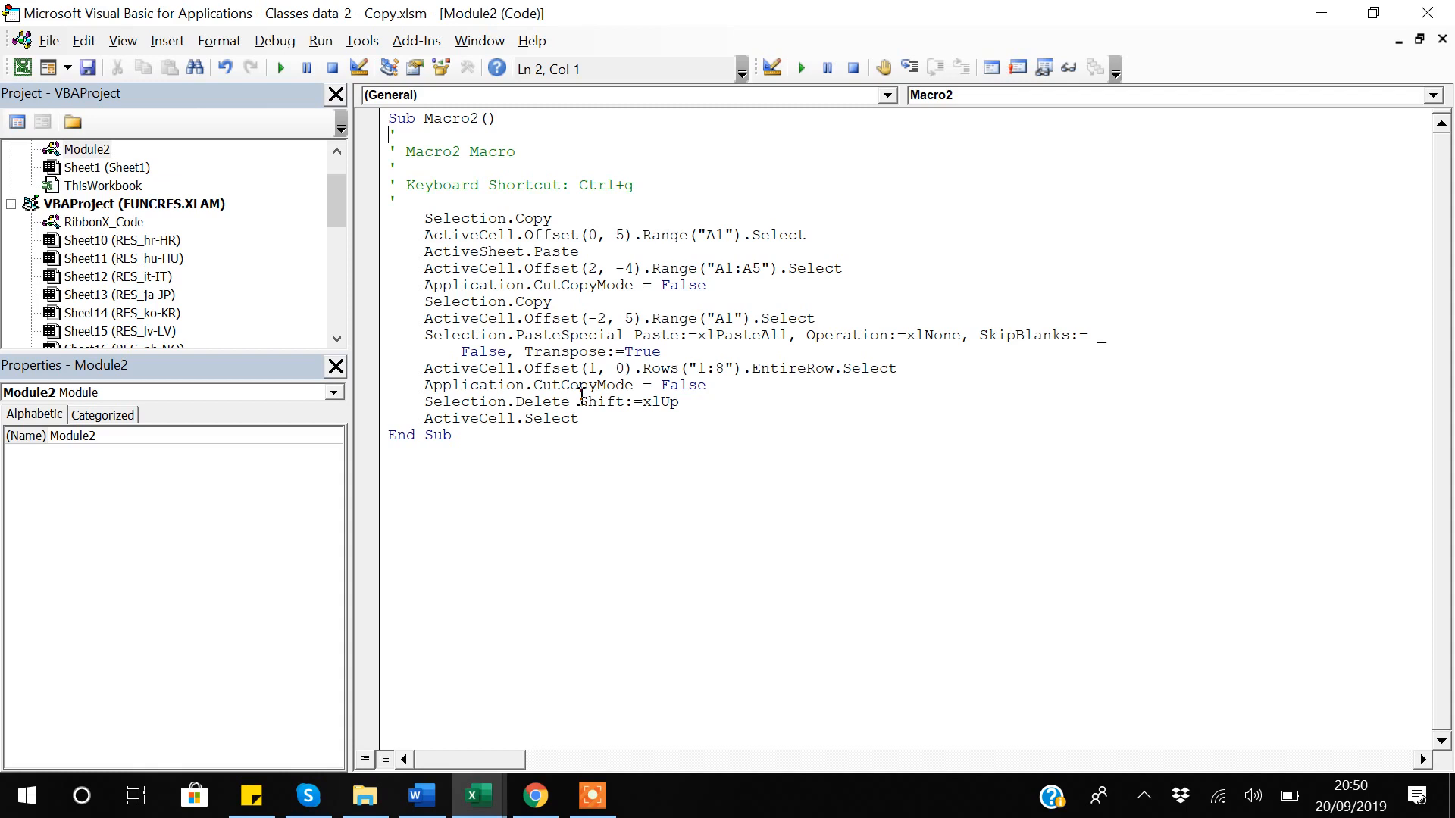
{"action": "left_click", "coordinate": [595, 795]}
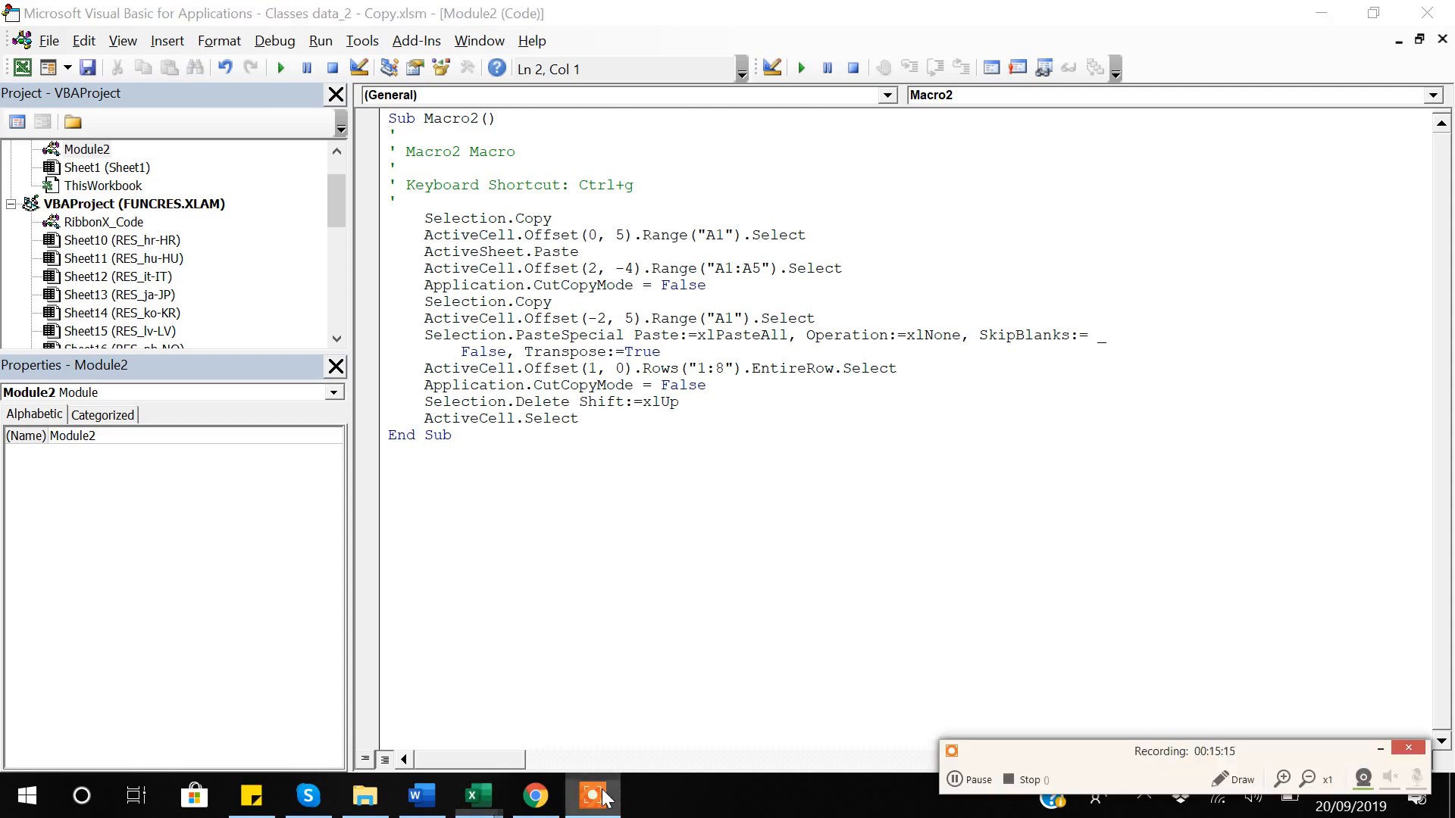